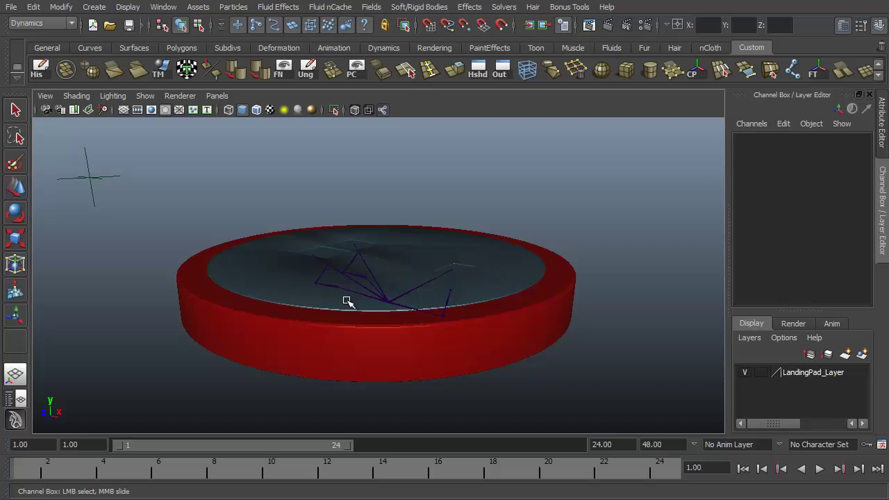
Step: Open the landing pad's three doors by setting RDoor, LDoor and MDoor of LandingPadControls to 10
click(386, 300)
alt+drag(424, 357, 457, 365)
alt+middle_drag(437, 352, 521, 362)
alt+drag(398, 320, 383, 320)
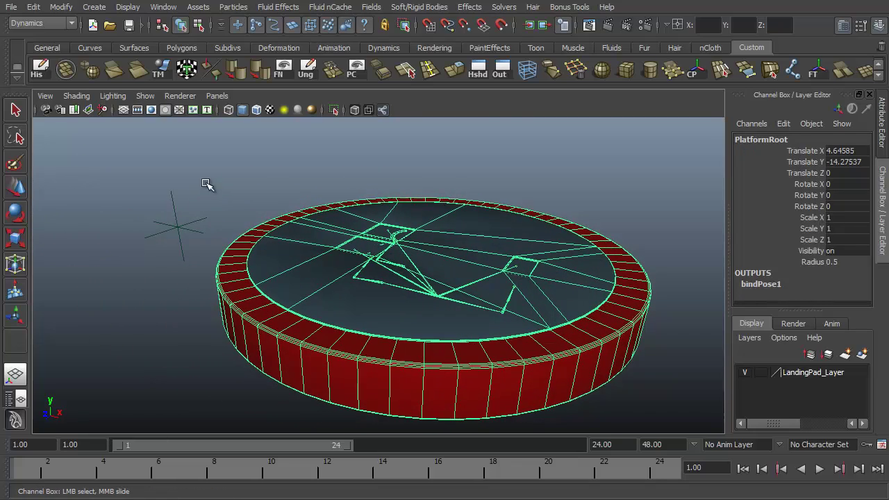
click(170, 235)
drag(808, 151, 799, 177)
middle_drag(557, 168, 773, 167)
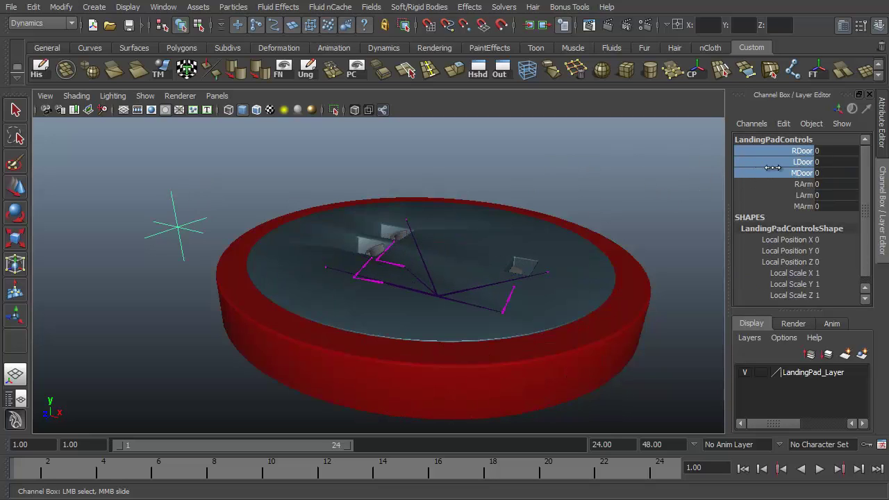
Step: Test the landing pad's RArm, LArm and MArm channels, and return RDoor, LDoor and MDoor to 0
drag(806, 184, 806, 204)
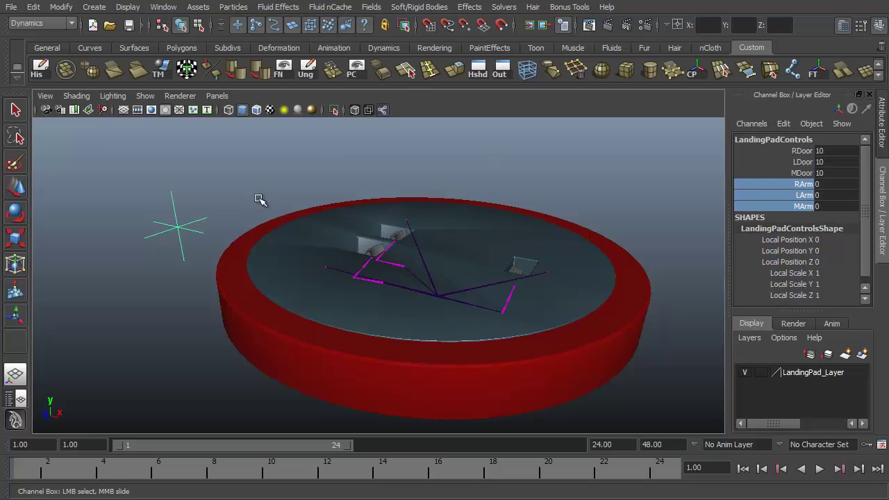
middle_drag(194, 161, 6, 272)
mouse_move(809, 177)
mouse_down()
mouse_move(798, 151)
mouse_move(793, 172)
mouse_up()
middle_drag(622, 164, 273, 209)
Step: Import the rigged spaceship into the landing pad scene
alt+drag(549, 250, 534, 235)
alt+right_drag(534, 235, 401, 244)
alt+middle_drag(516, 210, 500, 244)
alt+right_drag(501, 244, 548, 265)
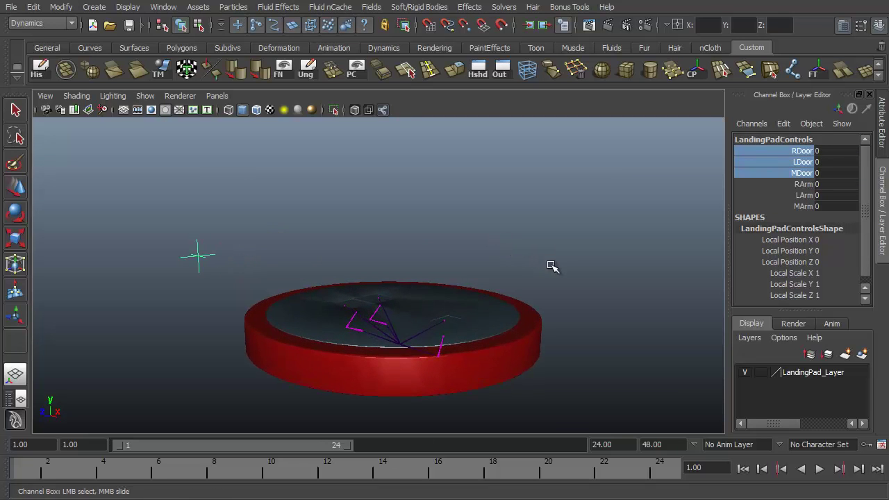
click(13, 7)
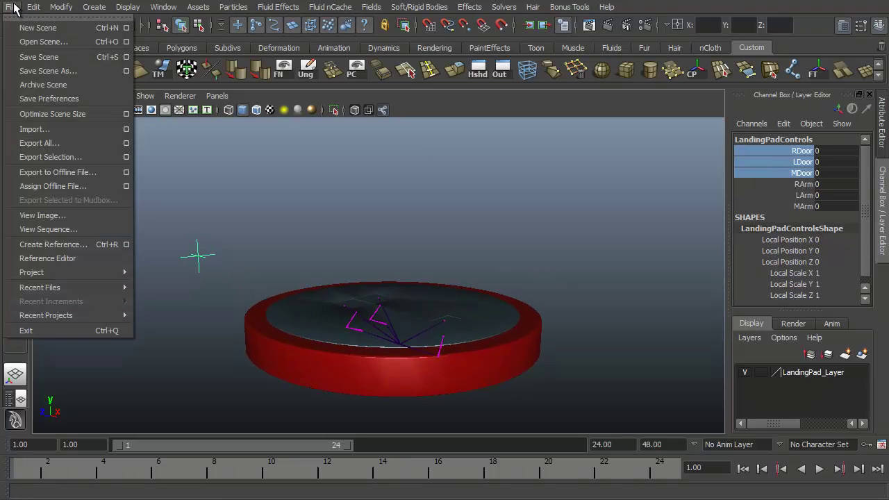
click(57, 129)
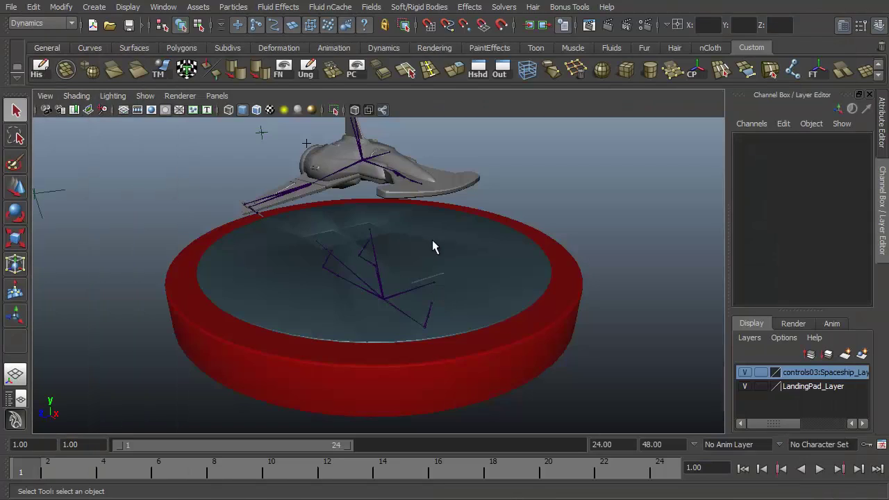
Step: Try moving the spaceship by its Root joint and undo the move
alt+middle_drag(432, 240, 474, 337)
drag(269, 216, 314, 241)
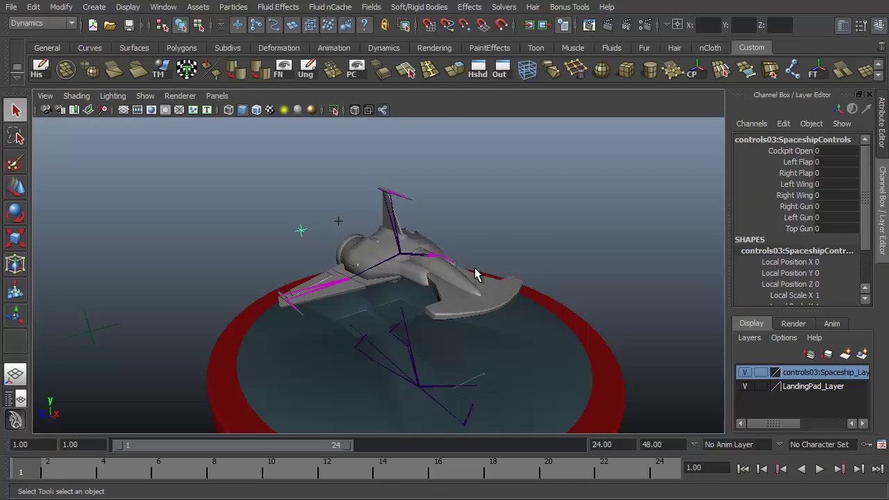
alt+drag(476, 273, 396, 219)
click(386, 210)
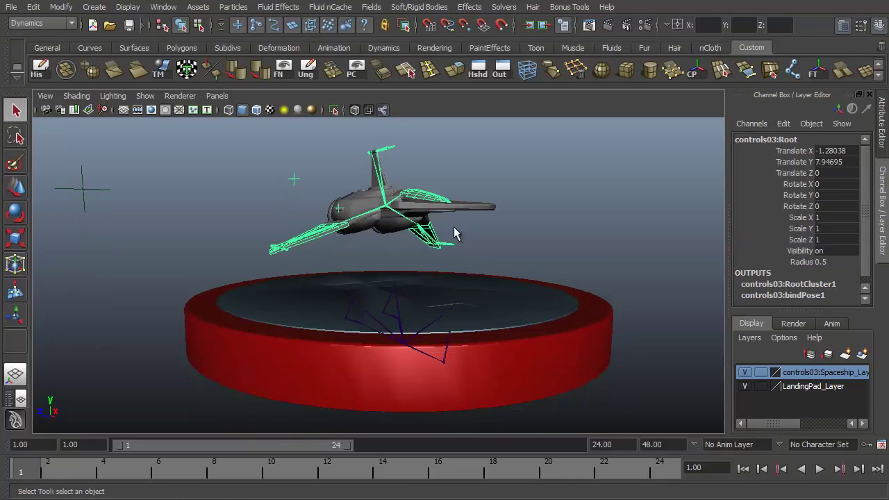
alt+drag(453, 228, 516, 240)
key(w)
drag(458, 214, 367, 193)
key(ctrl+z)
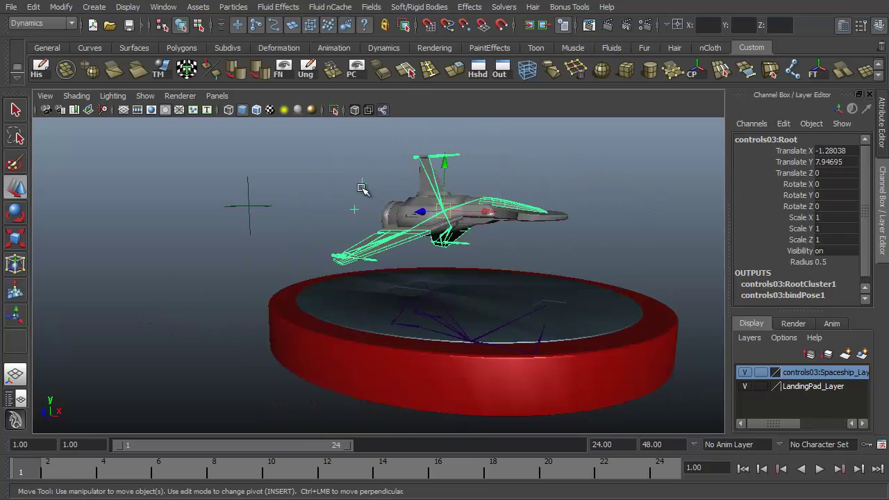
Step: Test the spaceship's cockpit, flap and wing channels on SpaceshipControls, undoing the flap change
click(364, 185)
click(798, 151)
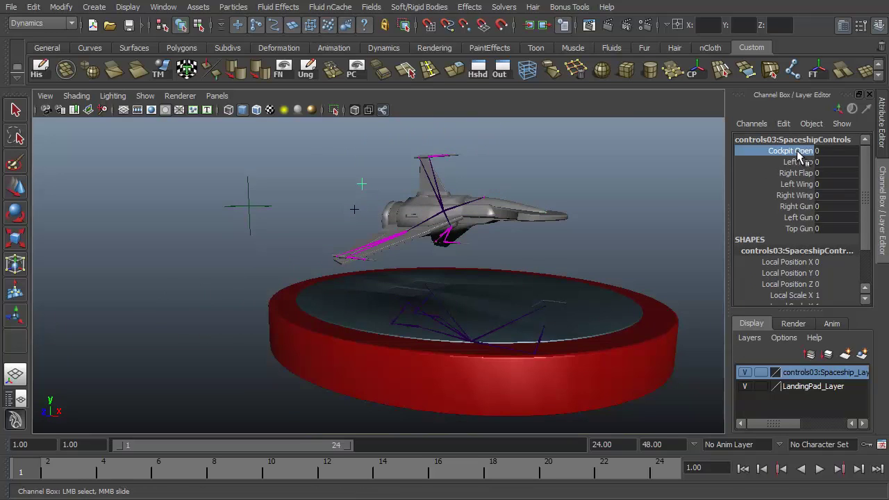
alt+drag(542, 220, 518, 227)
middle_drag(518, 228, 504, 248)
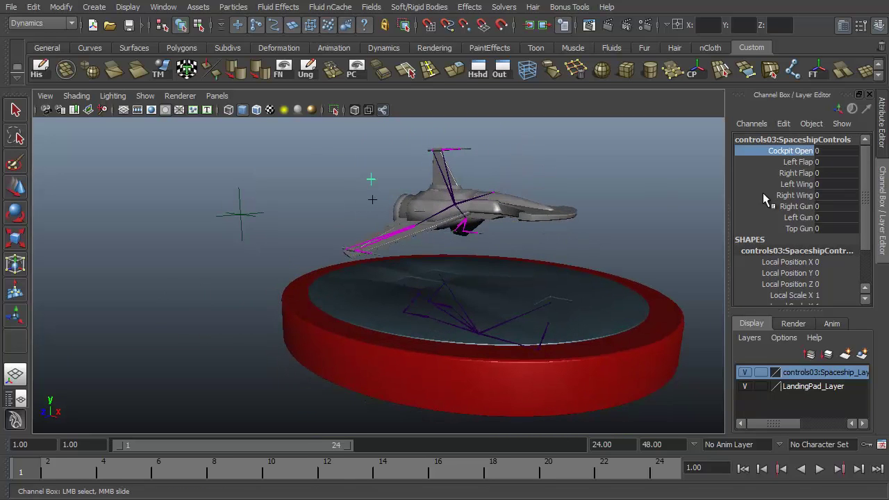
mouse_move(799, 164)
mouse_down()
mouse_move(800, 184)
mouse_move(800, 174)
mouse_up()
mouse_move(543, 213)
middle_down()
mouse_move(681, 240)
mouse_move(526, 210)
middle_up()
key(ctrl+z)
drag(799, 186, 800, 198)
middle_drag(567, 229, 541, 254)
drag(799, 206, 805, 230)
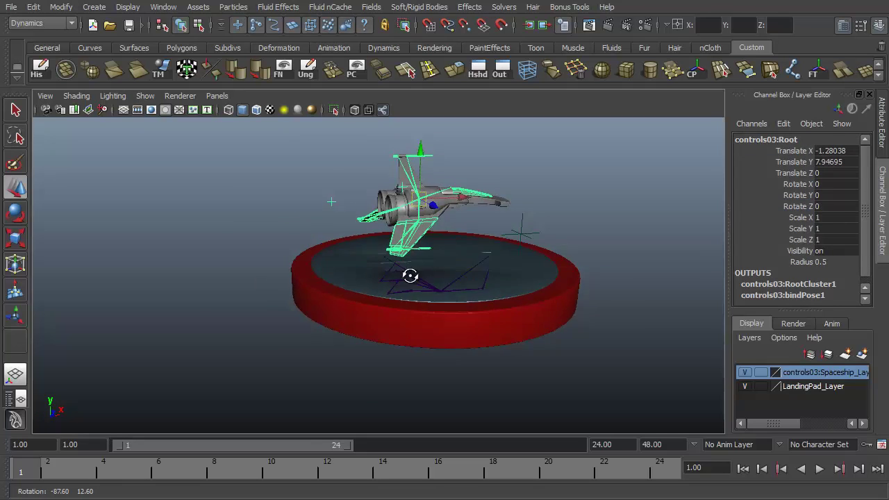
Step: Deselect the spaceship and hide joints in the perspective view
alt+drag(410, 276, 330, 286)
alt+drag(439, 278, 297, 229)
key(w)
click(315, 206)
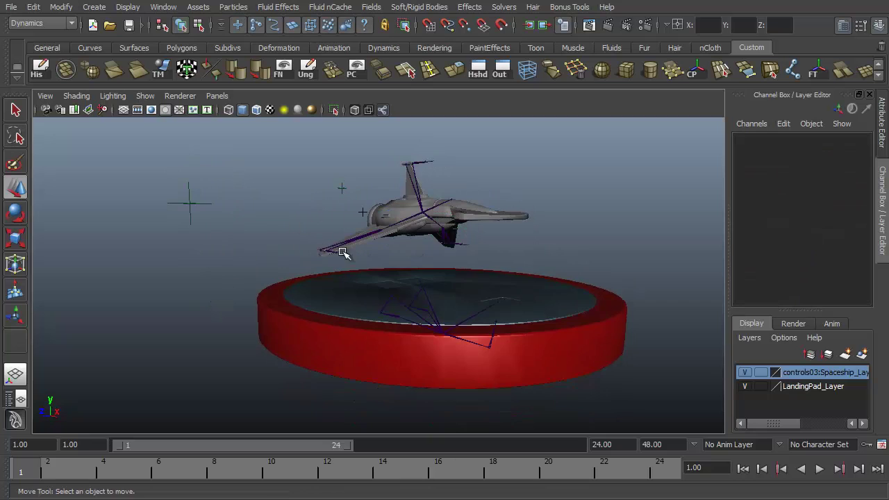
alt+drag(341, 253, 452, 272)
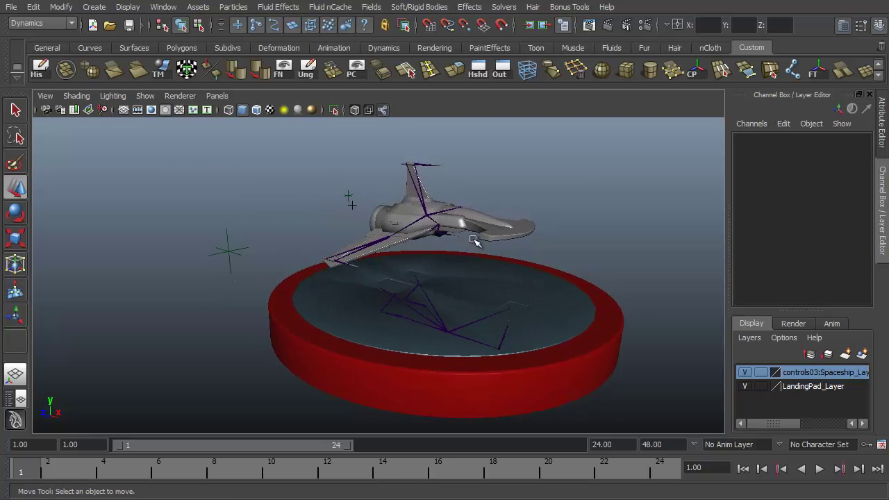
alt+drag(474, 240, 444, 245)
click(145, 96)
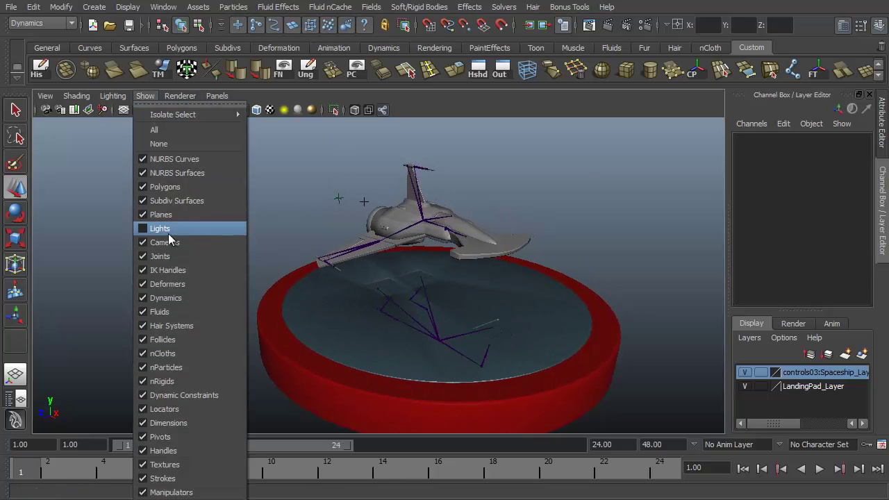
click(173, 256)
Step: Check that the Root and SpaceshipControls locators can be selected, try moving the Root, and undo the move
alt+drag(535, 243, 311, 159)
click(352, 201)
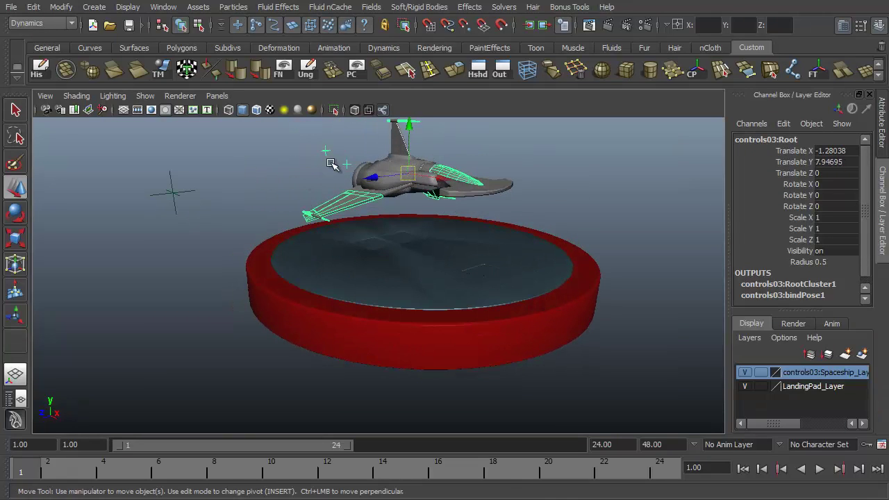
click(326, 152)
alt+drag(390, 170, 330, 160)
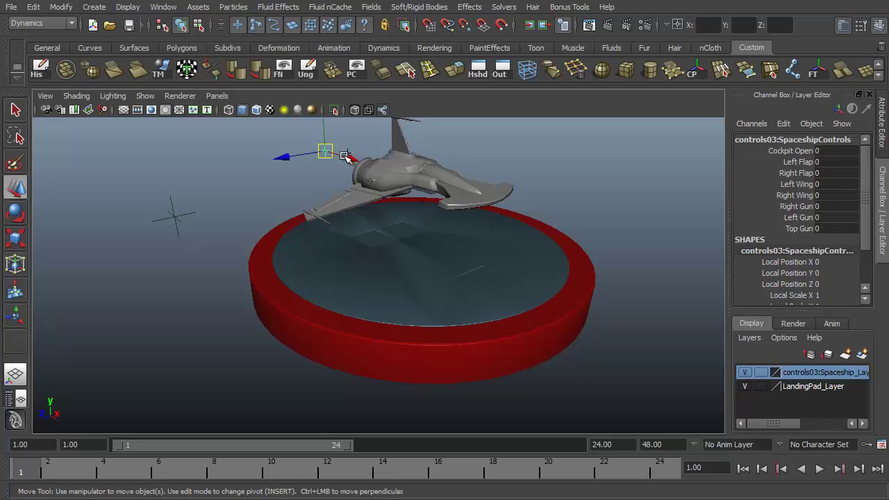
click(344, 153)
drag(410, 173, 304, 134)
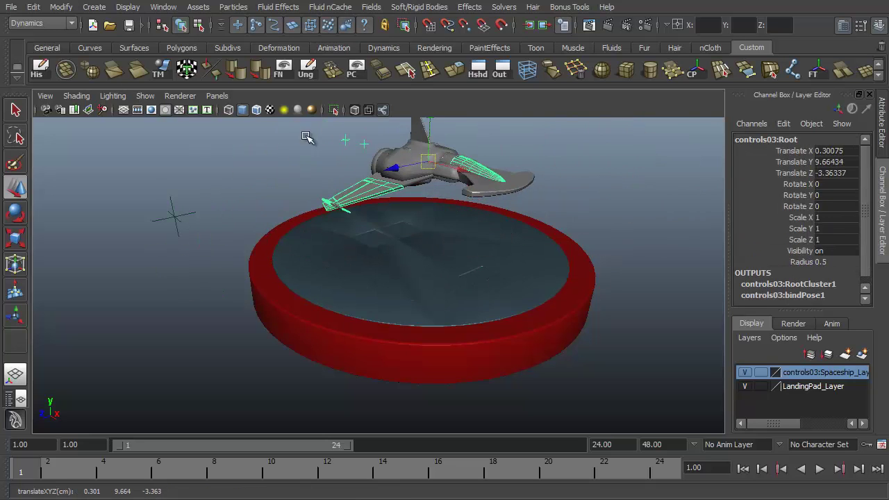
key(ctrl+z)
Step: Select the LandingPadControls locator and test its RDoor, LDoor and MDoor channels
drag(219, 207, 106, 264)
alt+drag(410, 291, 499, 267)
alt+drag(433, 263, 589, 221)
drag(803, 151, 808, 173)
middle_drag(511, 253, 470, 244)
alt+drag(585, 221, 548, 221)
Step: Move the spaceship's Root up and far from the landing pad, to about X -251.7, Y 92.1, Z 144.4
alt+right_drag(509, 231, 375, 209)
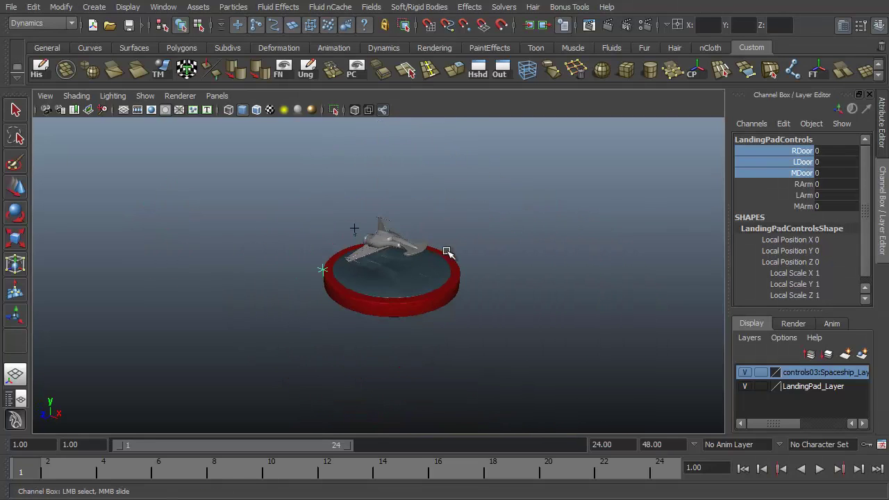
alt+right_drag(537, 280, 486, 278)
alt+middle_drag(501, 284, 526, 305)
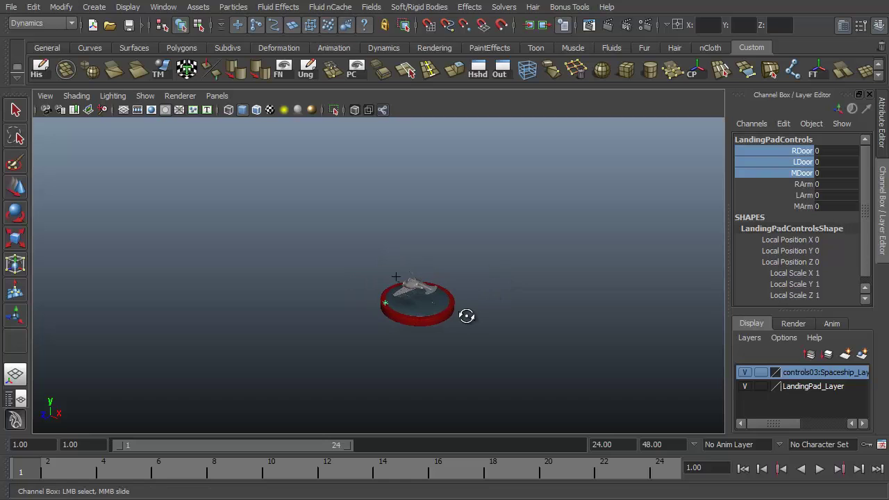
alt+drag(468, 317, 405, 284)
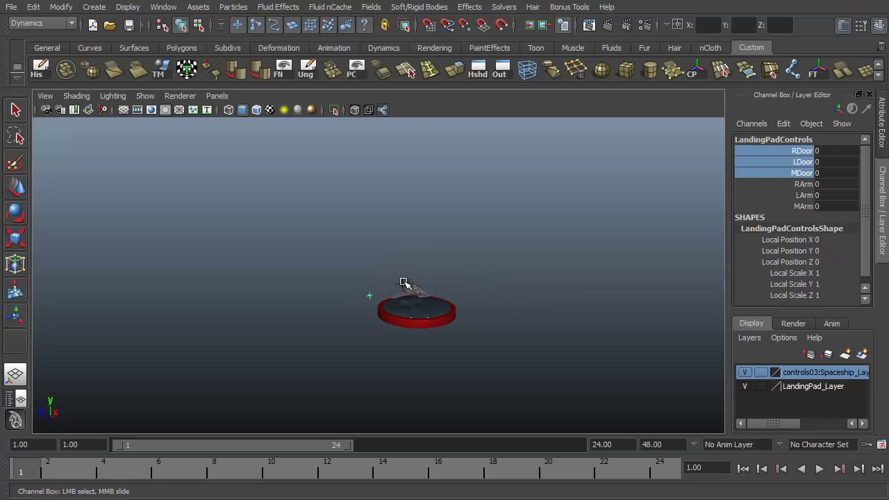
click(405, 284)
key(w)
alt+drag(429, 314, 82, 164)
alt+middle_drag(449, 330, 542, 304)
alt+right_drag(542, 304, 363, 248)
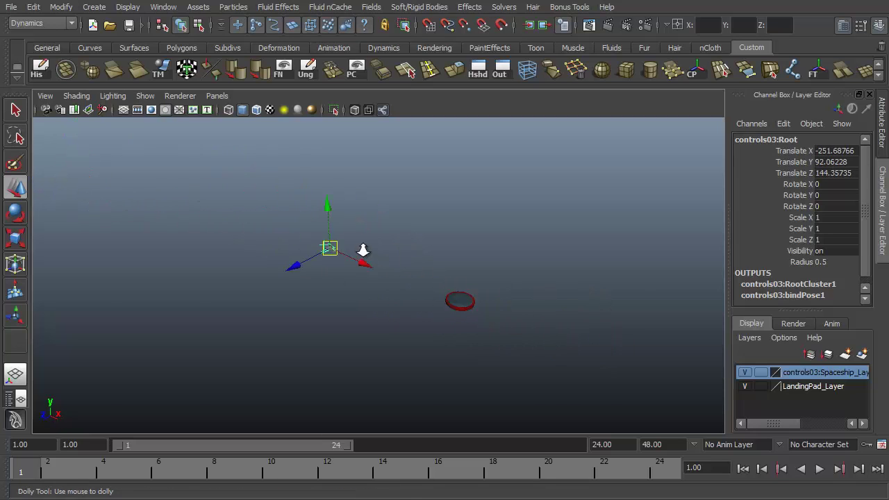
alt+drag(363, 248, 424, 278)
alt+right_drag(387, 301, 529, 306)
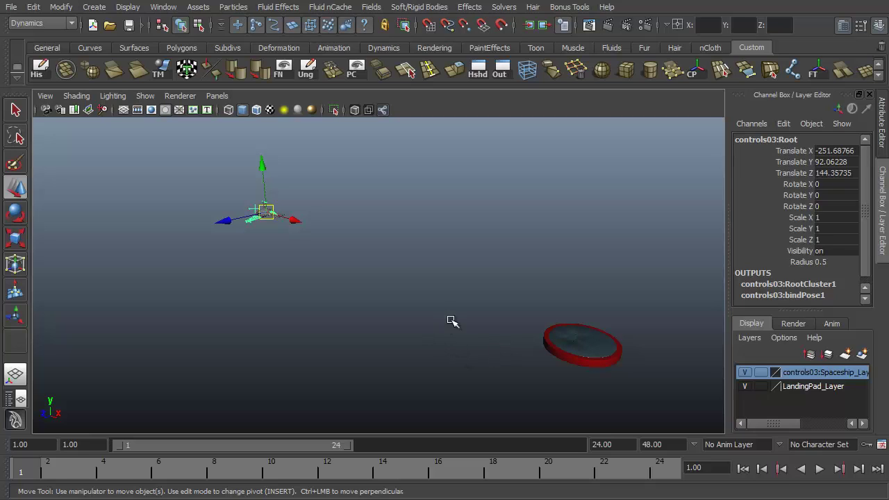
Step: Activate the CV Curve Tool and switch to the top view of the scene
alt+drag(452, 321, 574, 322)
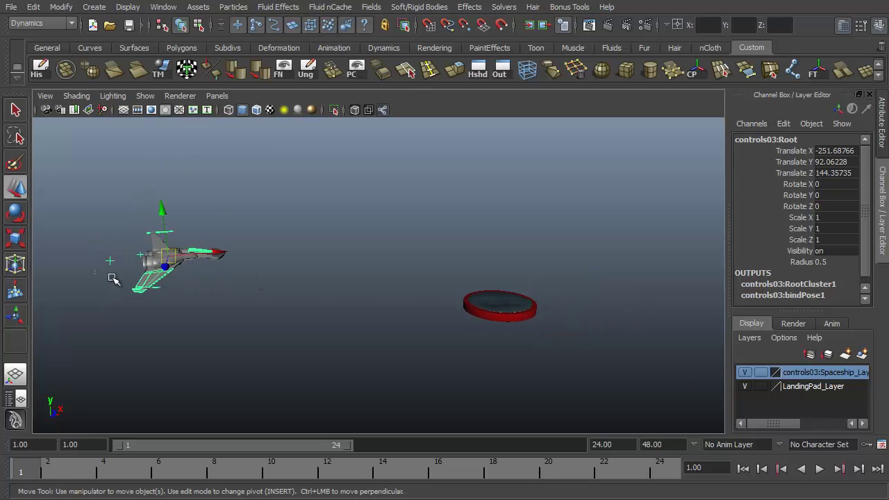
alt+drag(212, 278, 502, 248)
alt+right_drag(473, 250, 420, 250)
alt+middle_drag(451, 262, 435, 262)
alt+right_drag(464, 265, 382, 278)
click(94, 7)
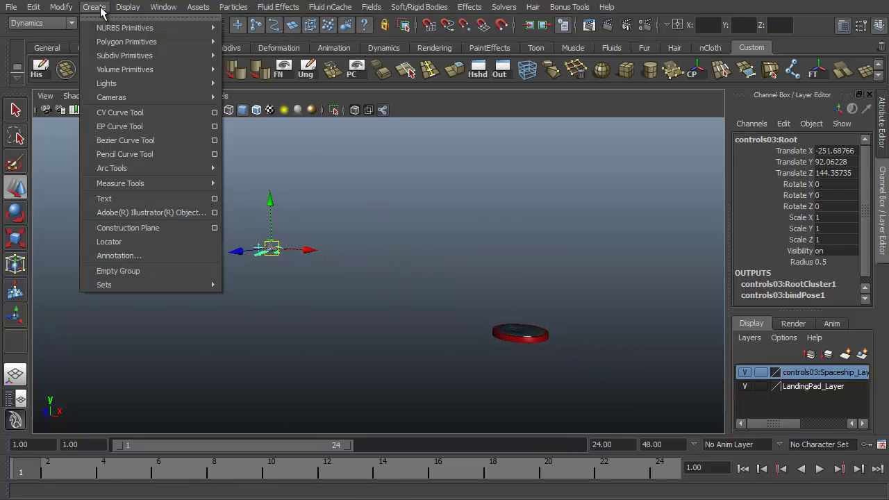
click(147, 114)
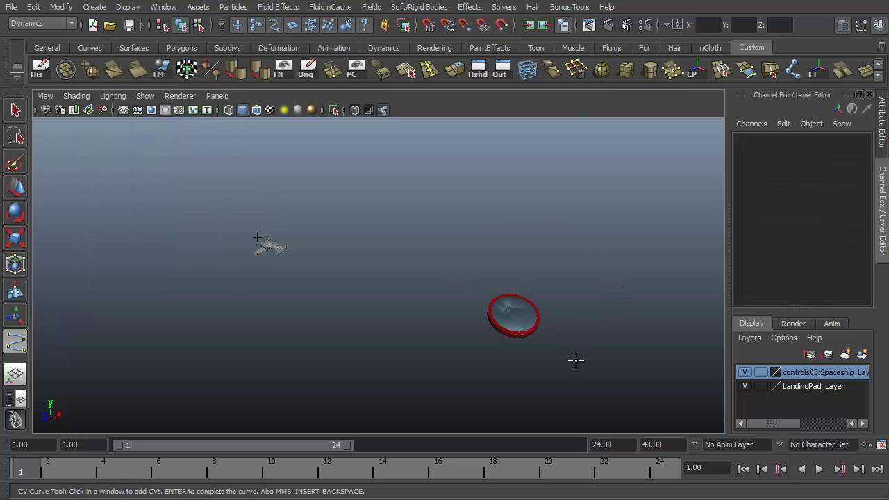
key(space)
drag(498, 303, 477, 302)
Step: Start a curve on the landing pad by placing four CVs that lead out of it and bend towards the spaceship's side
mouse_move(499, 300)
alt+right_down()
mouse_move(221, 319)
mouse_move(139, 313)
alt+right_up()
alt+right_drag(305, 296, 98, 303)
alt+right_drag(352, 274, 230, 281)
alt+middle_drag(417, 333, 549, 271)
alt+right_drag(416, 270, 154, 270)
alt+middle_drag(482, 278, 458, 283)
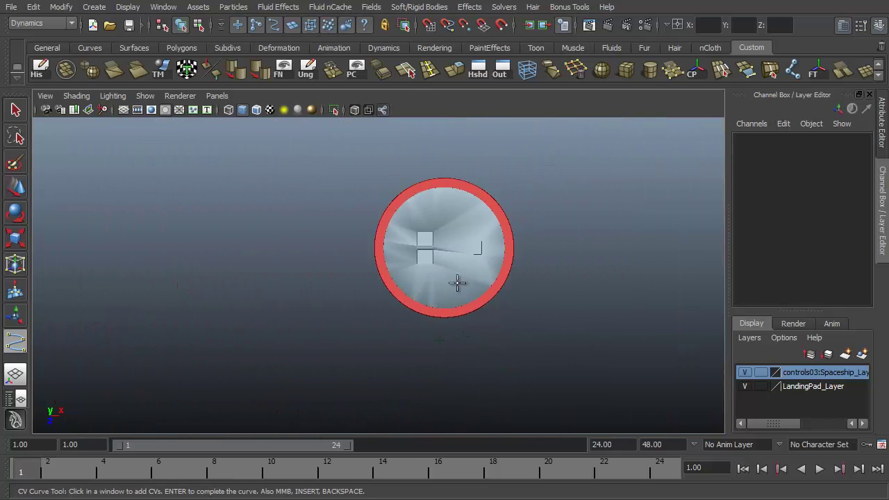
alt+right_drag(604, 287, 458, 288)
alt+middle_drag(539, 283, 413, 317)
alt+right_drag(413, 318, 292, 312)
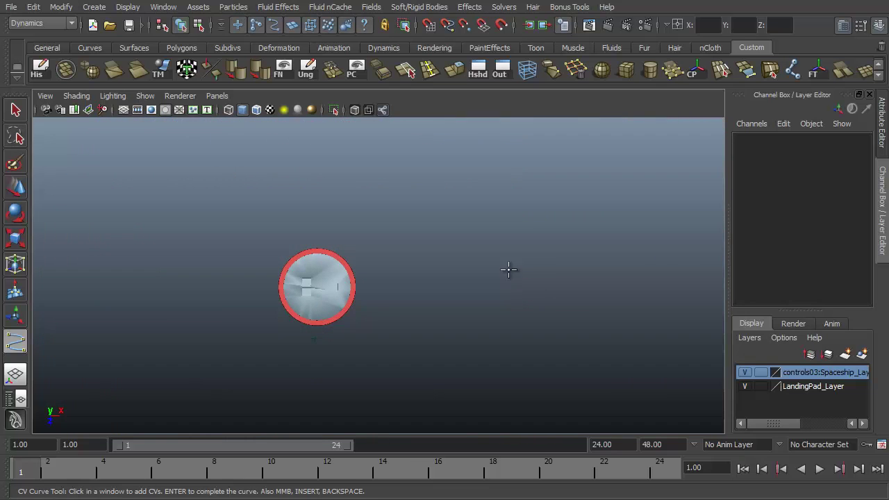
alt+middle_drag(524, 246, 627, 176)
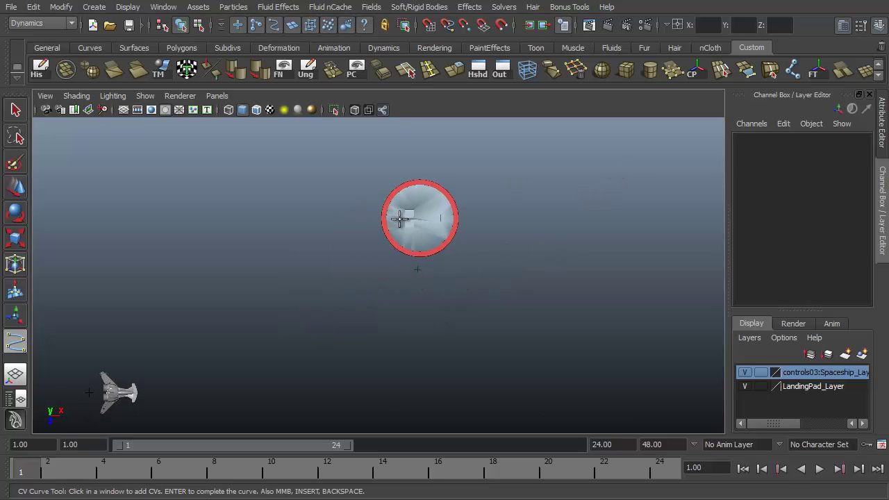
drag(387, 220, 344, 218)
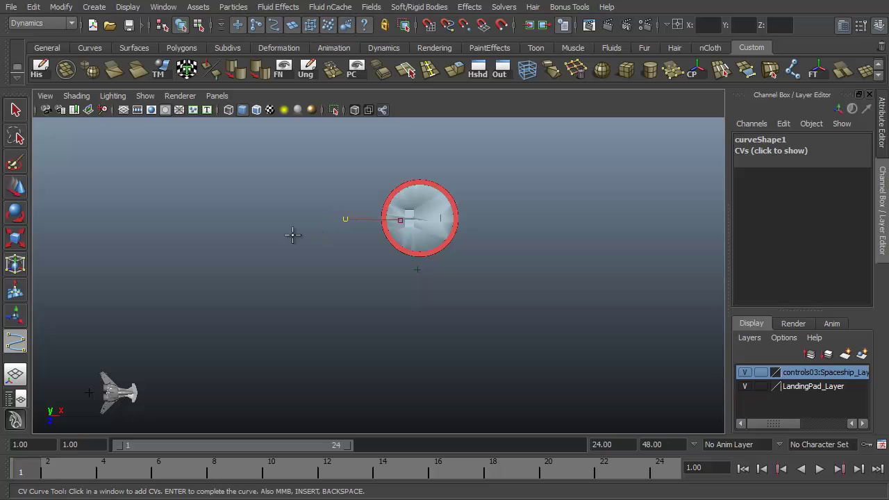
drag(293, 235, 279, 242)
mouse_move(244, 298)
mouse_down()
mouse_move(234, 307)
mouse_move(247, 302)
mouse_up()
alt+middle_drag(477, 290, 504, 243)
alt+right_drag(503, 243, 423, 271)
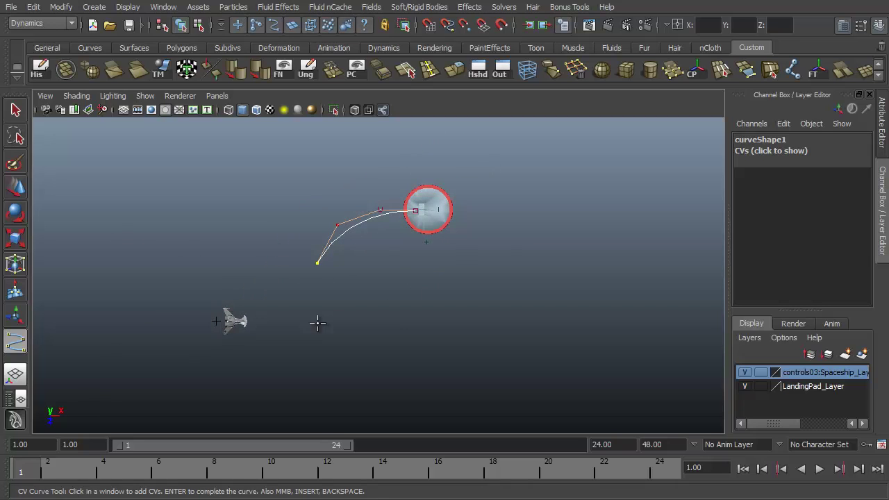
Step: Continue the curve with five CVs that sweep around the landing pad from the spaceship's side to its far side
drag(321, 335, 303, 322)
drag(339, 363, 387, 387)
drag(494, 365, 528, 373)
drag(606, 318, 629, 286)
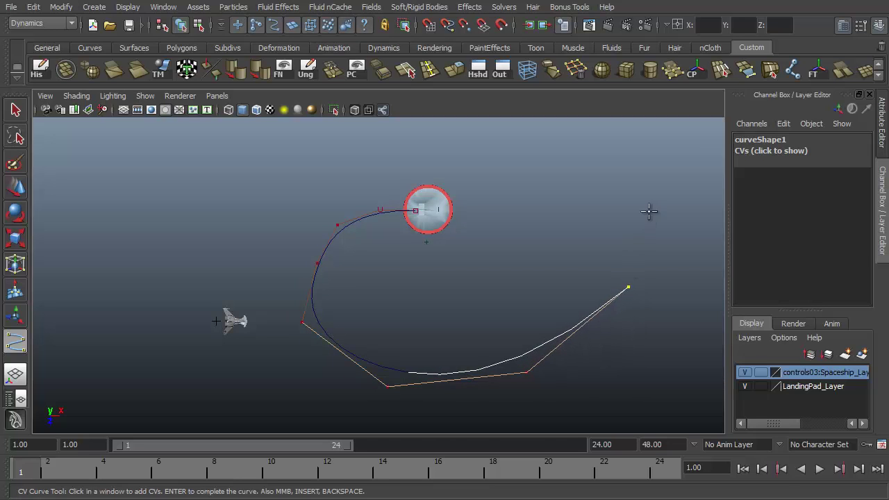
drag(665, 172, 671, 146)
Step: Add four more CVs that bend the curve back over the landing pad in a wide arc
alt+drag(668, 200, 392, 218)
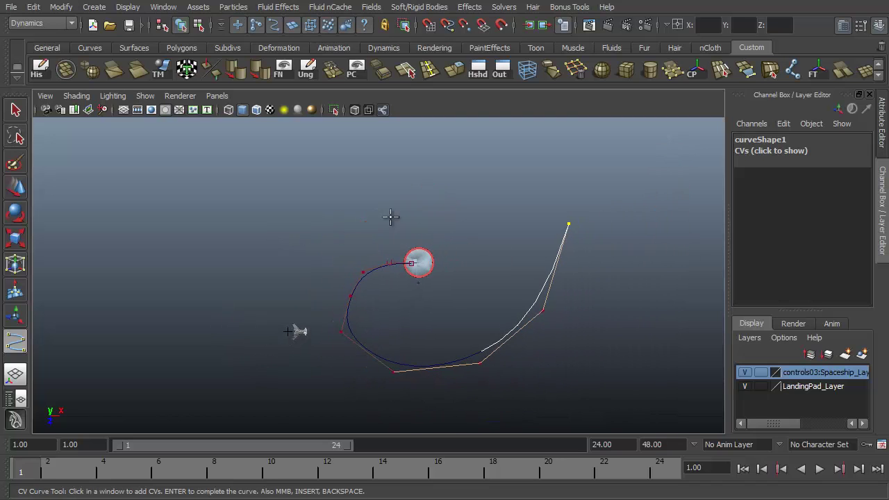
click(546, 123)
alt+right_drag(576, 178, 396, 232)
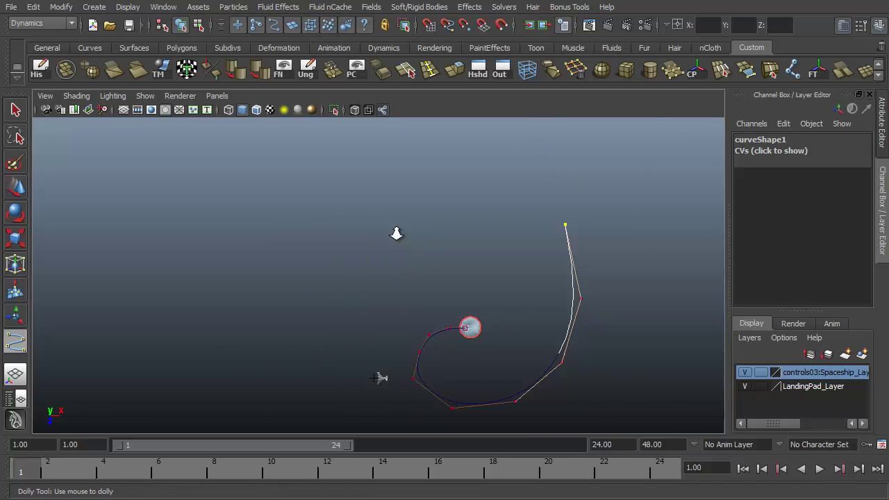
click(460, 158)
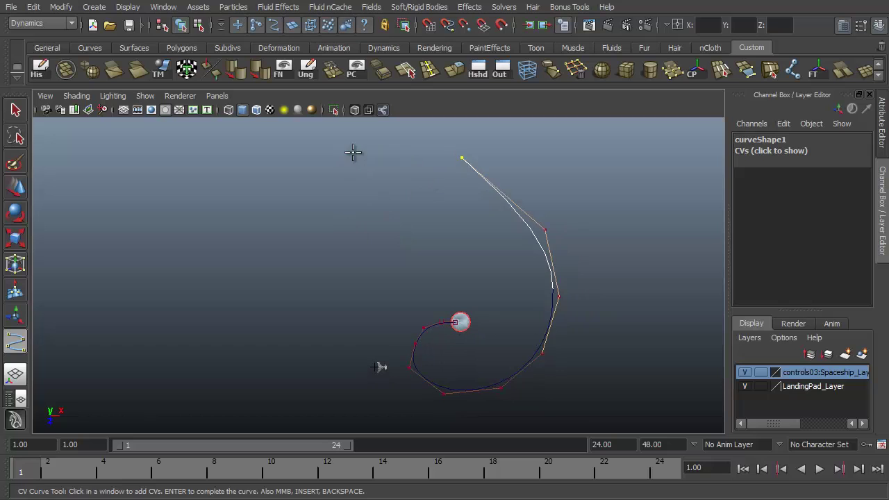
drag(353, 151, 341, 131)
alt+middle_drag(495, 214, 546, 241)
alt+right_drag(547, 241, 357, 219)
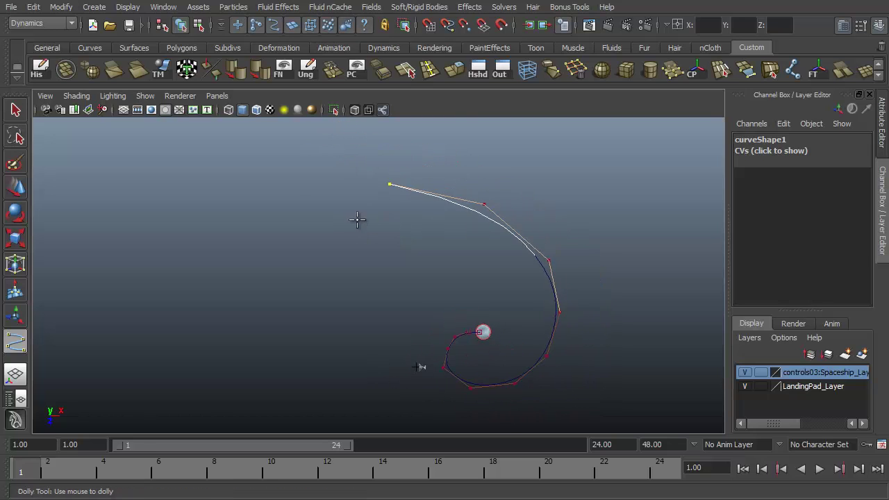
click(289, 194)
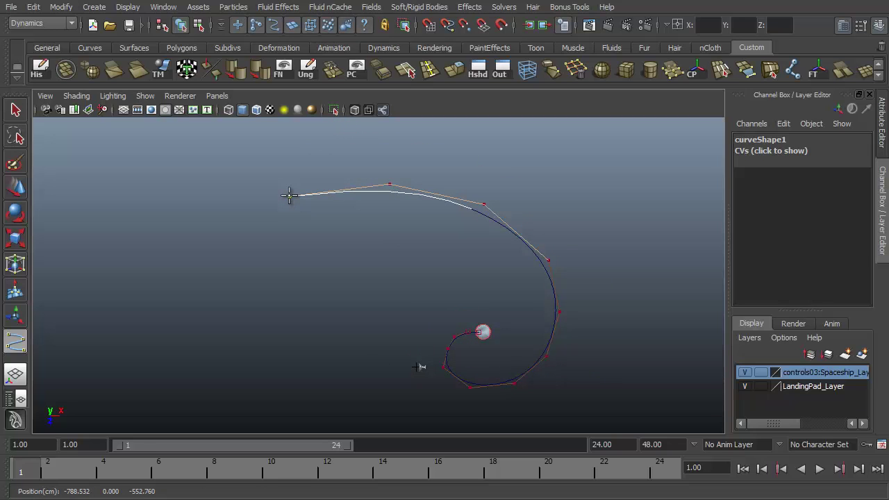
Step: Place the last two CVs in a long, nearly straight run away from the pad and complete the curve
drag(215, 270, 148, 255)
alt+middle_drag(203, 321, 396, 251)
alt+right_drag(397, 250, 333, 263)
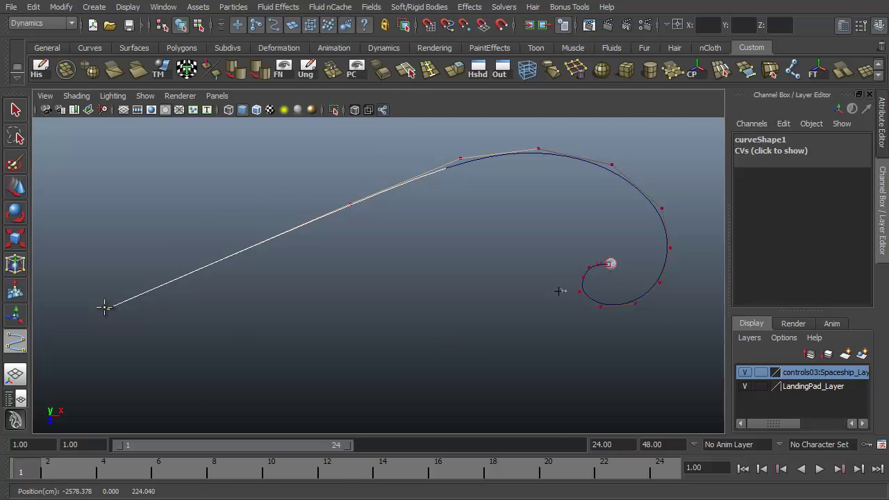
click(107, 310)
key(w)
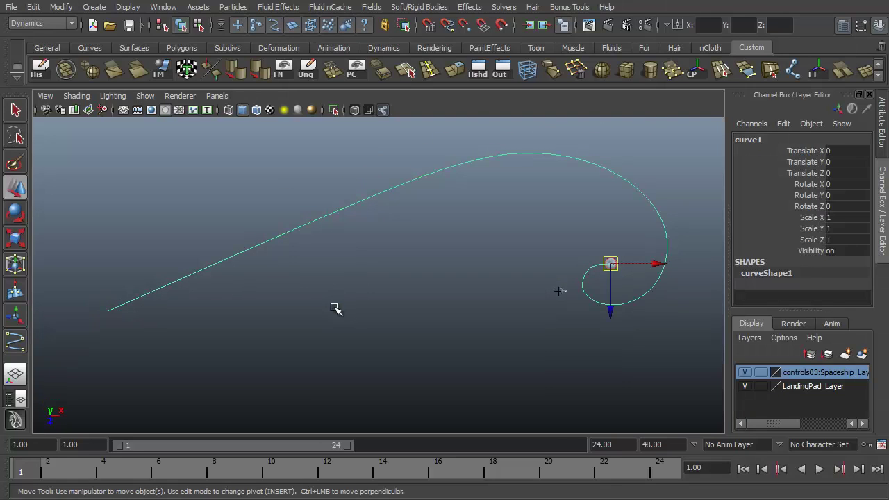
Step: Show the curve's CVs and raise the one at the far end high above the pad in the perspective view
alt+middle_drag(494, 295, 447, 308)
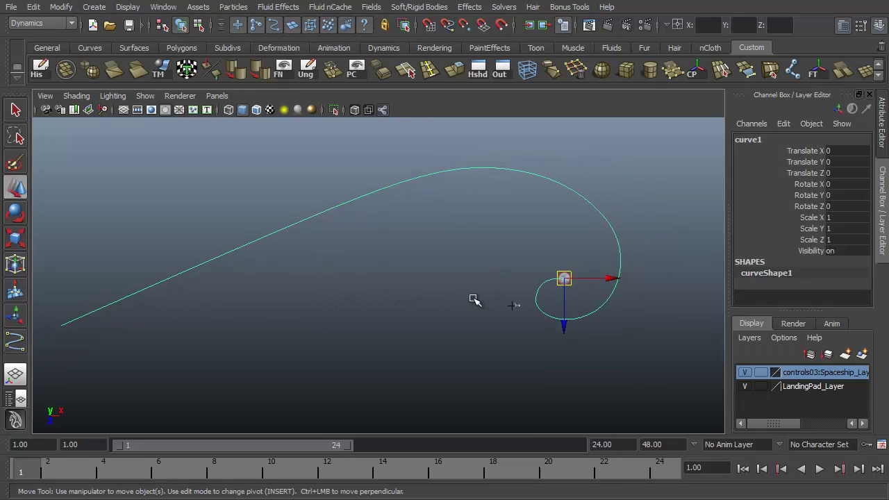
alt+middle_drag(377, 315, 429, 288)
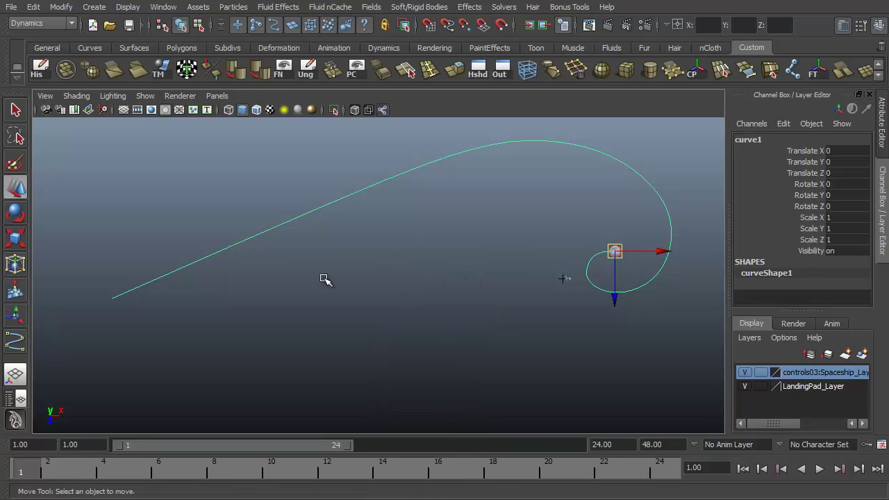
key(F8)
drag(149, 268, 83, 340)
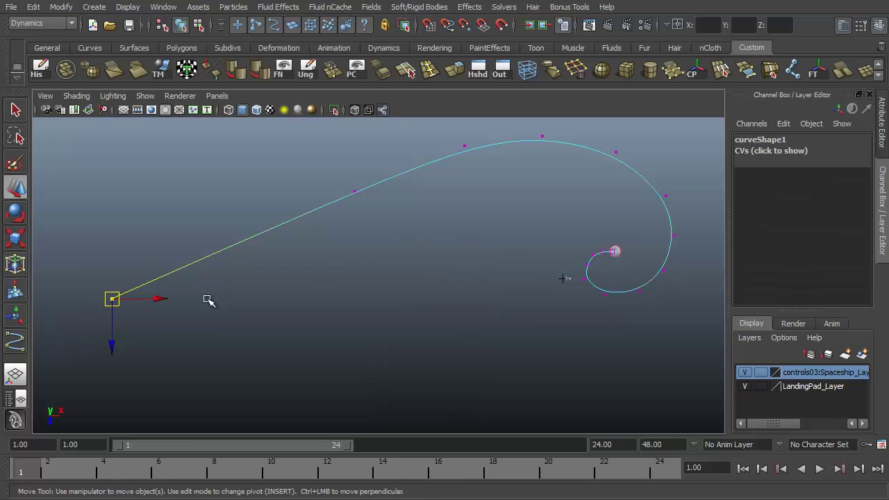
key(space)
drag(228, 304, 232, 271)
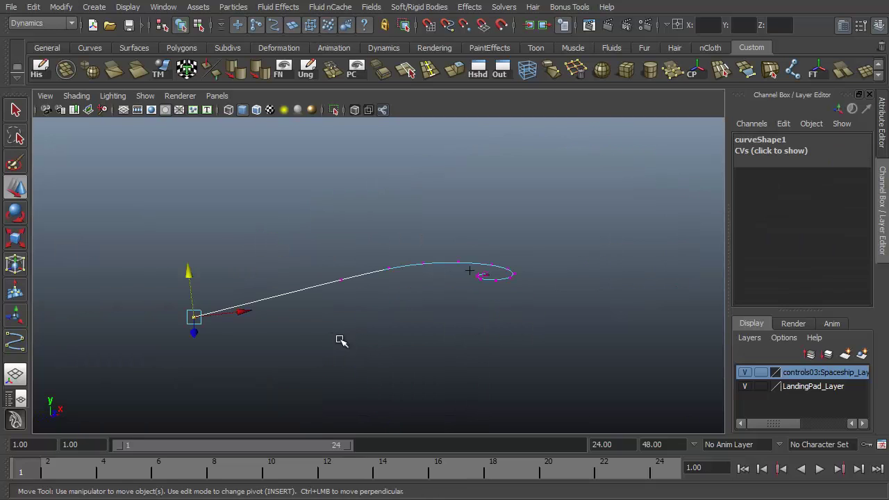
alt+drag(338, 340, 370, 344)
drag(236, 298, 347, 236)
Step: Raise the second CV from the curve's far end towards the height of the end CV
key(Right)
key(Left)
key(Left)
key(Left)
key(Left)
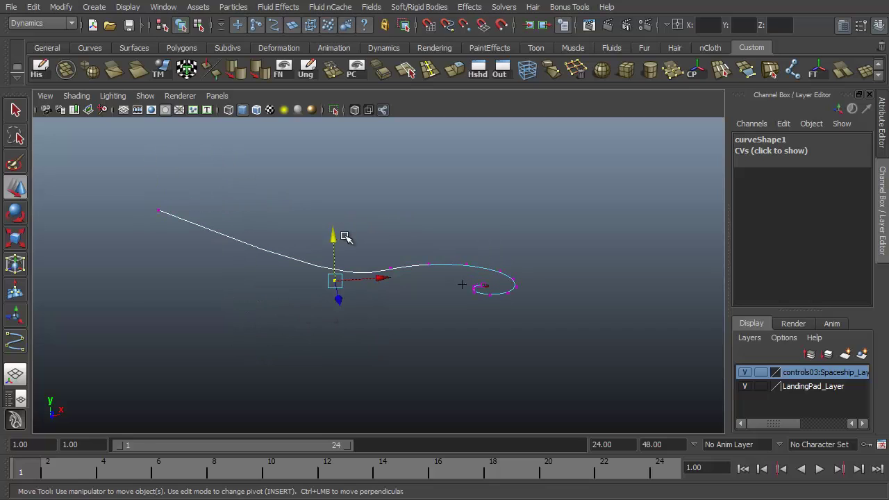
key(Right)
key(Right)
drag(337, 231, 350, 171)
Step: Raise the third and fourth CVs from the far end to continue the curve's gradual descent
key(Left)
key(Right)
key(Right)
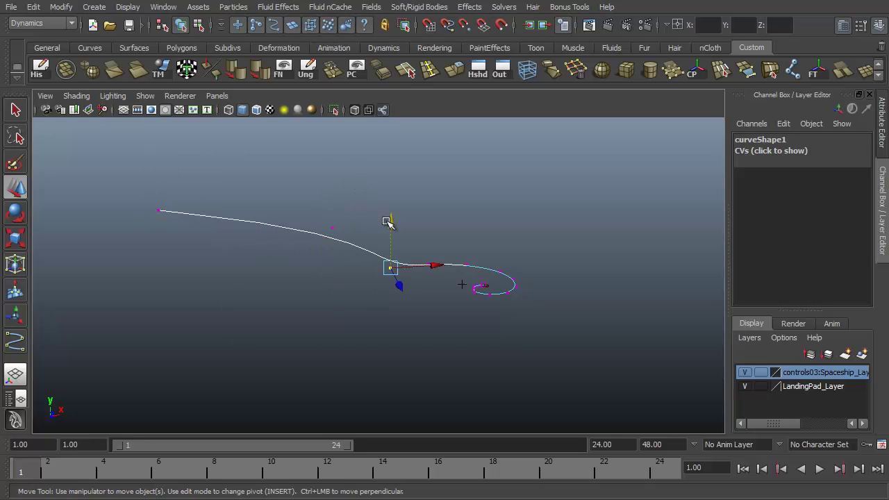
drag(391, 225, 394, 192)
key(Right)
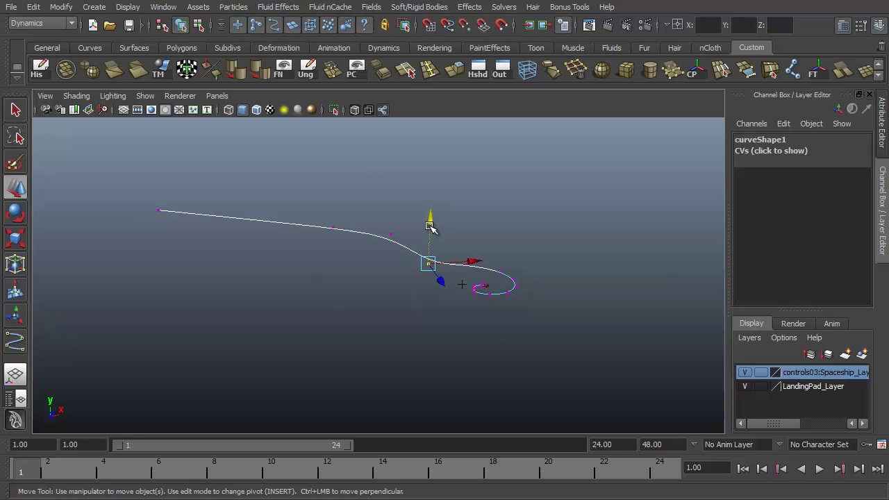
drag(433, 222, 389, 197)
Step: Fine-tune the second CV's height and raise the fifth and sixth CVs from the far end to smooth the slope into the loop
key(Left)
key(Left)
drag(335, 182, 332, 179)
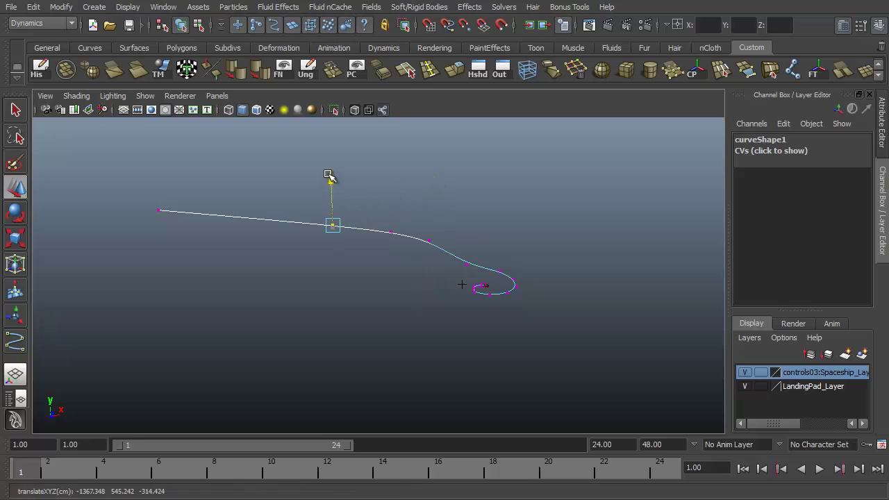
key(Right)
key(Right)
drag(471, 219, 480, 198)
key(Right)
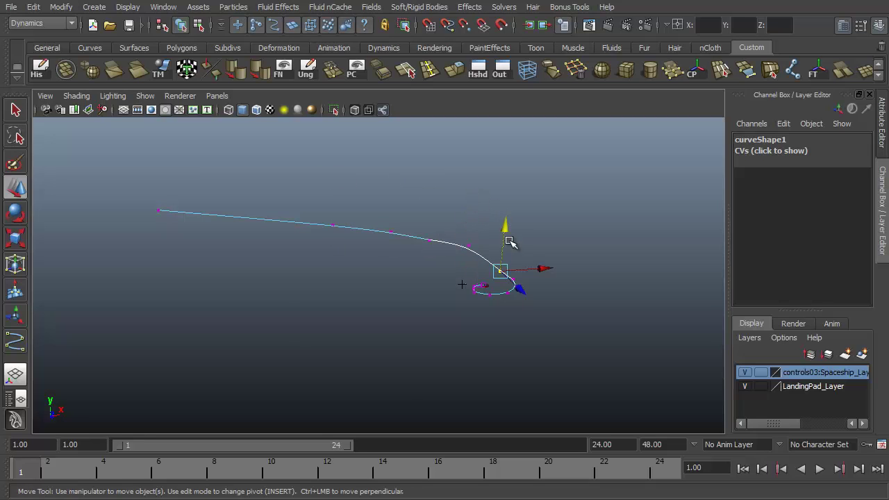
mouse_move(504, 228)
mouse_down()
mouse_move(502, 213)
mouse_move(520, 224)
mouse_move(515, 240)
mouse_up()
key(Right)
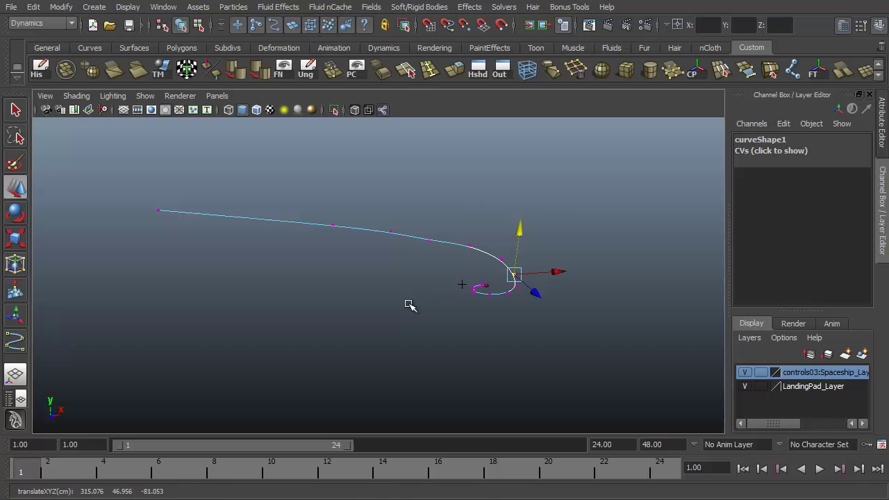
Step: Soft-select the CVs at the loop's tight bend with a falloff radius of about 194 and lower them to about Y -53.7
alt+drag(409, 305, 327, 318)
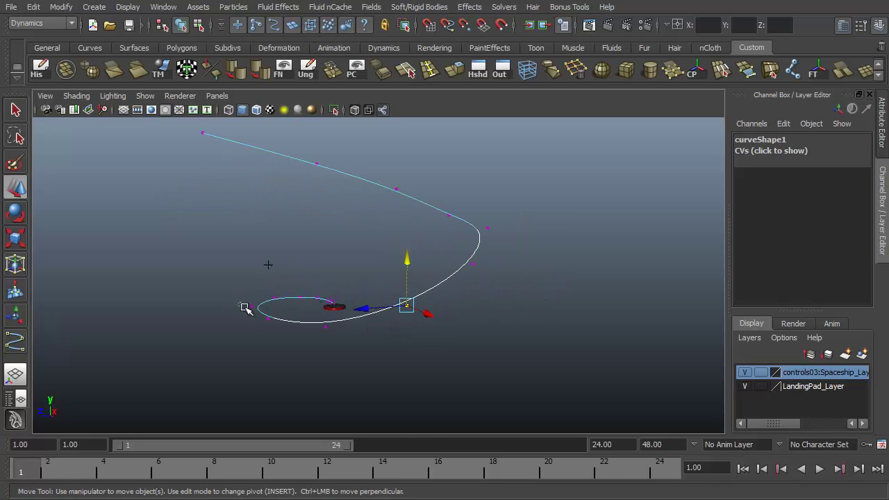
alt+drag(244, 308, 401, 371)
alt+right_drag(401, 371, 387, 328)
alt+drag(434, 366, 455, 375)
middle_drag(354, 311, 389, 358)
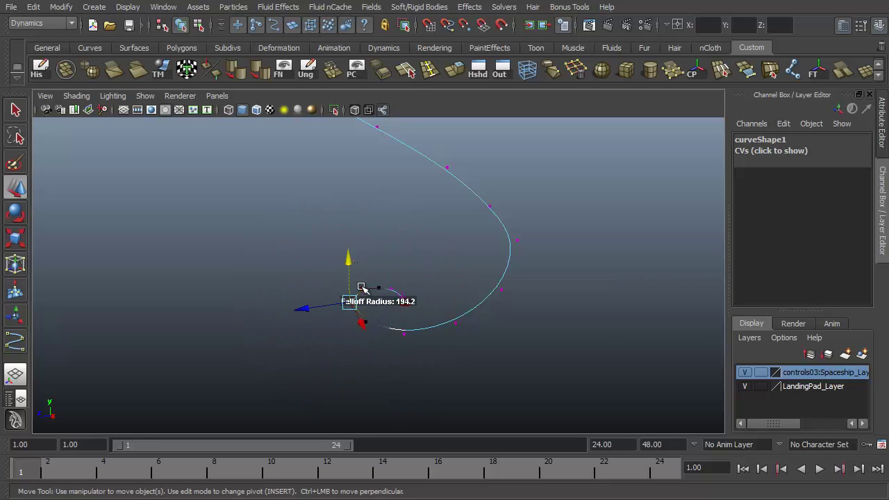
drag(348, 258, 378, 264)
drag(351, 209, 329, 202)
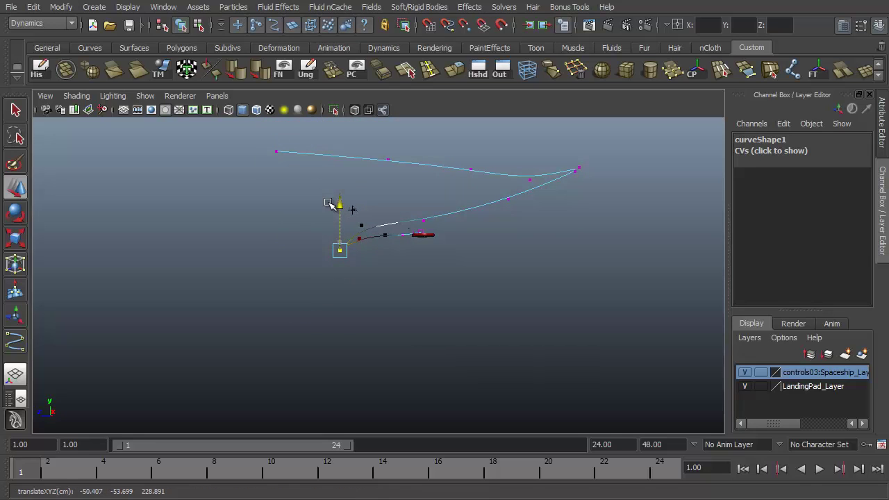
Step: Adjust the heights of individual CVs around the tight bend near the pad to even out the curve's descent
alt+drag(424, 279, 419, 271)
drag(371, 226, 346, 253)
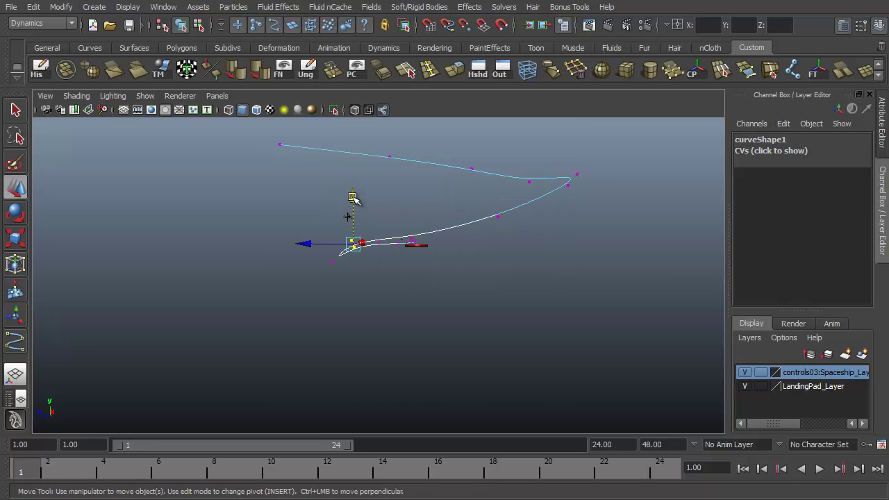
drag(353, 199, 415, 258)
drag(354, 255, 343, 269)
drag(347, 211, 389, 285)
drag(335, 247, 312, 153)
mouse_move(389, 242)
alt+mouse_down()
mouse_move(550, 232)
mouse_move(431, 228)
mouse_move(211, 278)
alt+mouse_up()
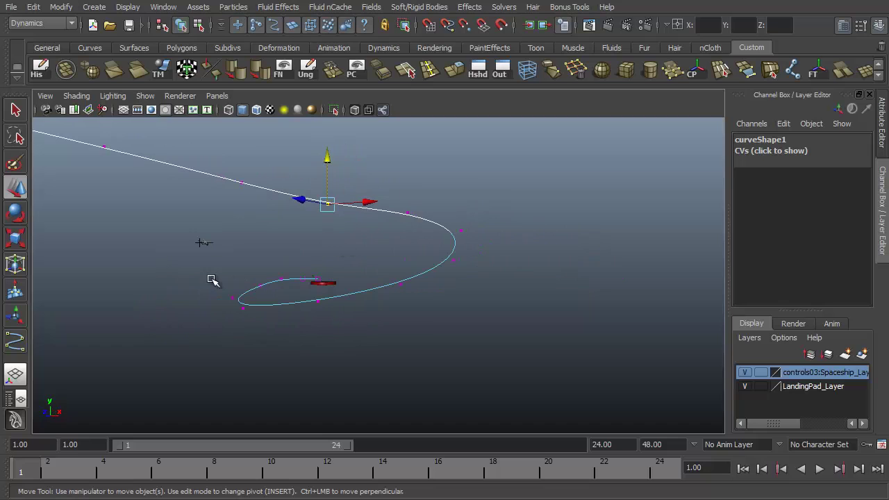
Step: Select the spaceship's Root and compare its position with the landing path
click(202, 246)
alt+middle_drag(306, 258, 409, 270)
alt+right_drag(409, 270, 192, 258)
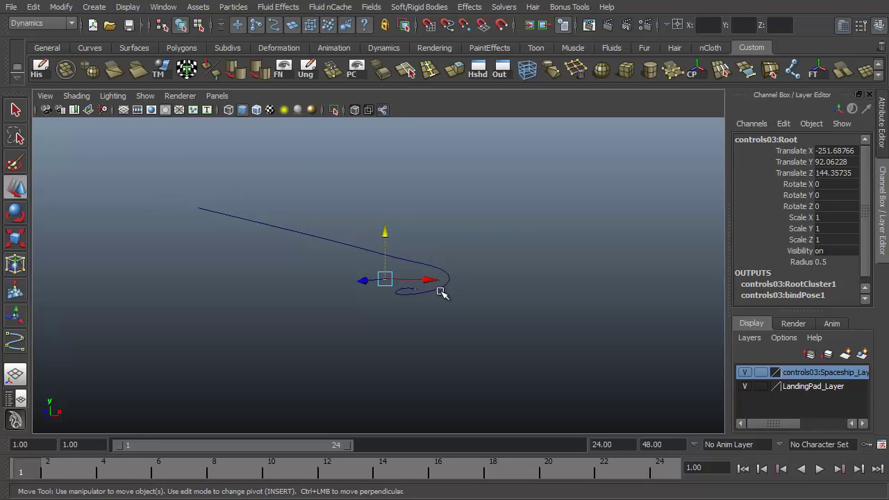
alt+drag(273, 323, 306, 364)
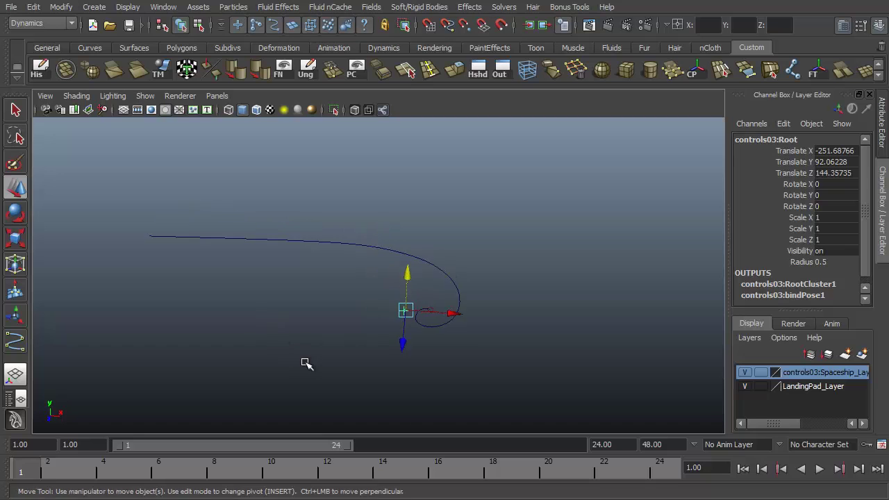
alt+middle_drag(305, 363, 216, 334)
alt+right_drag(217, 333, 418, 381)
Step: Shift the CV at the tight bend just before the landing pad along X, then deselect the curve
click(302, 339)
alt+middle_drag(277, 340, 357, 308)
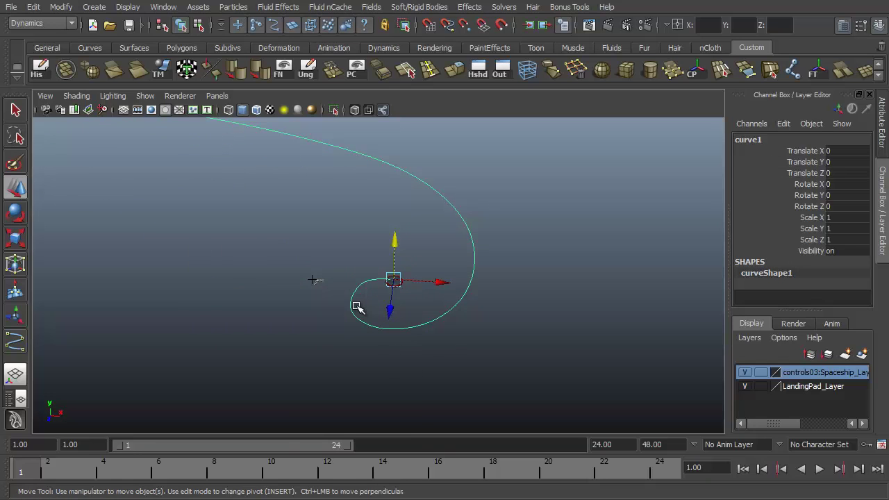
right_drag(357, 308, 288, 307)
click(353, 291)
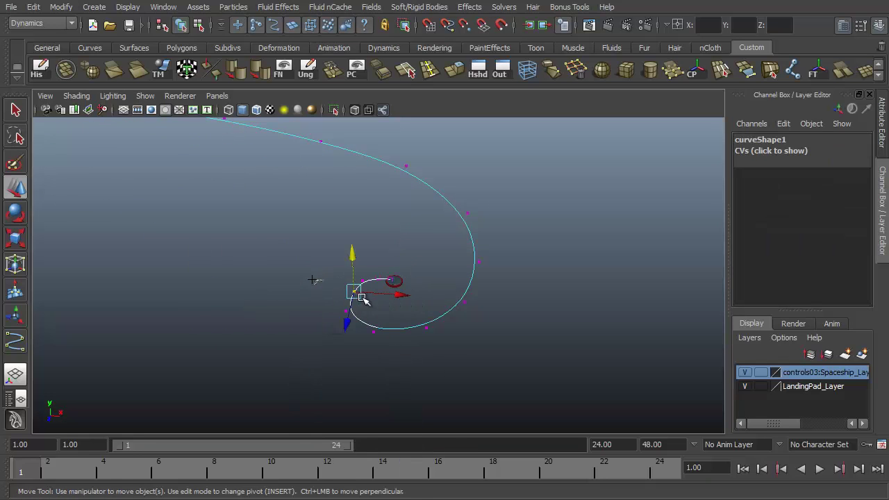
drag(369, 293, 324, 281)
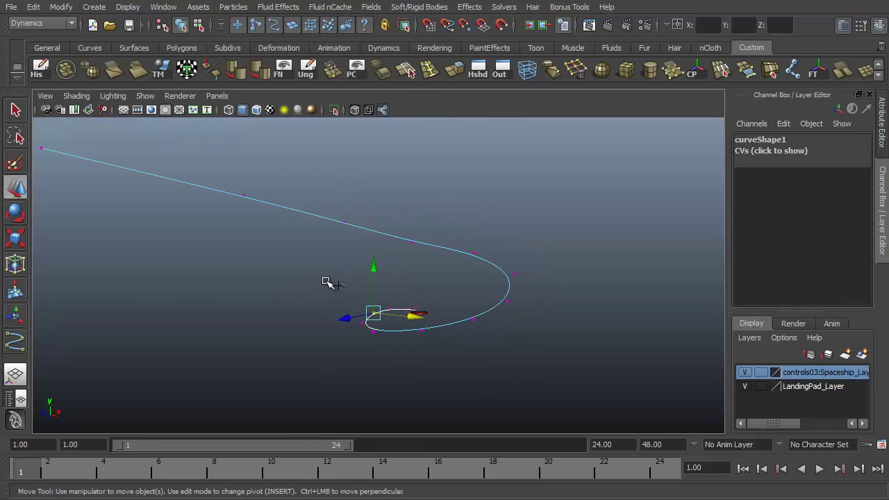
click(322, 284)
Step: Switch to the Animation menu set and examine the landing path and its approach to the pad from several angles
key(F2)
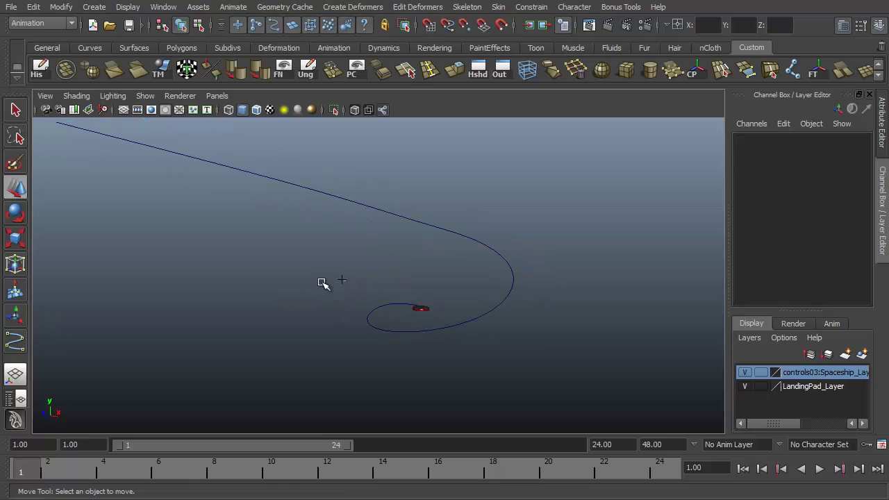
alt+drag(296, 310, 418, 294)
alt+middle_drag(536, 296, 460, 260)
alt+drag(461, 260, 465, 321)
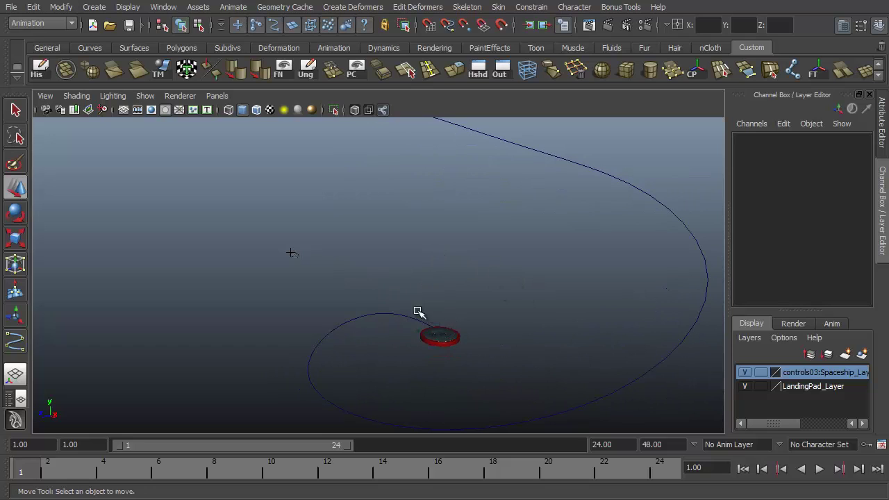
alt+middle_drag(429, 135, 537, 235)
alt+drag(538, 234, 444, 298)
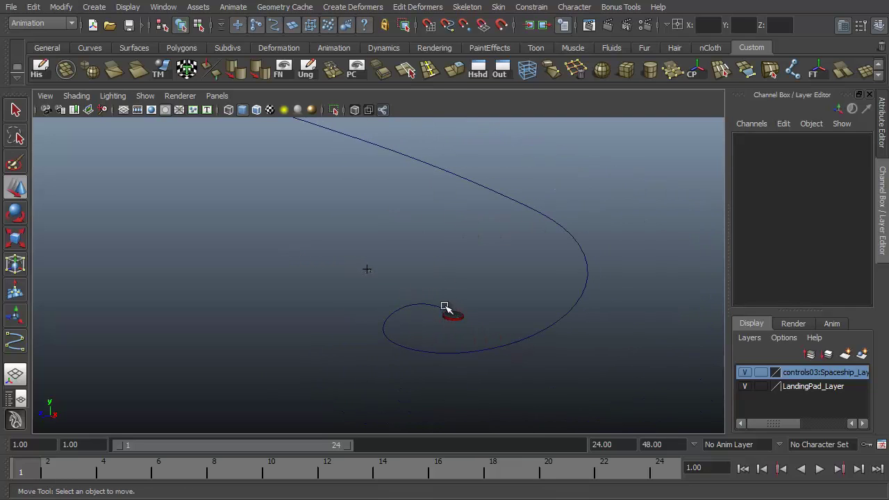
alt+drag(453, 193, 438, 222)
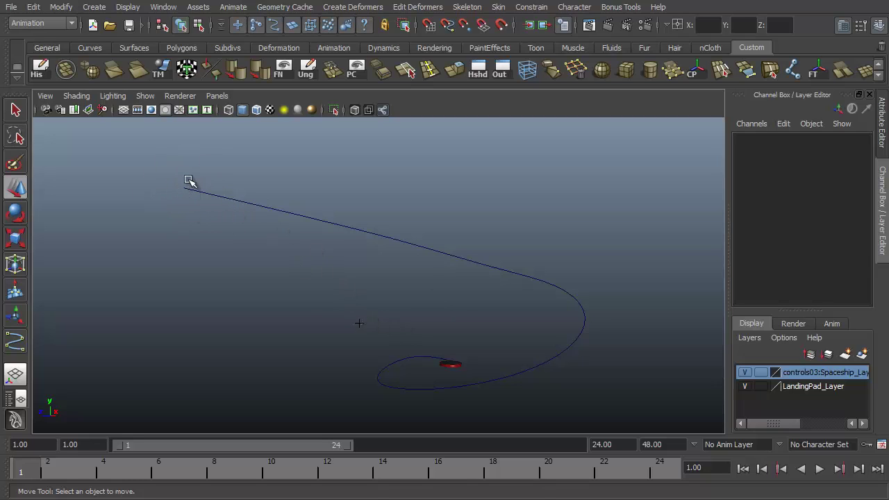
Step: Reverse the direction of the landing path curve using the Surfaces menu set
click(389, 241)
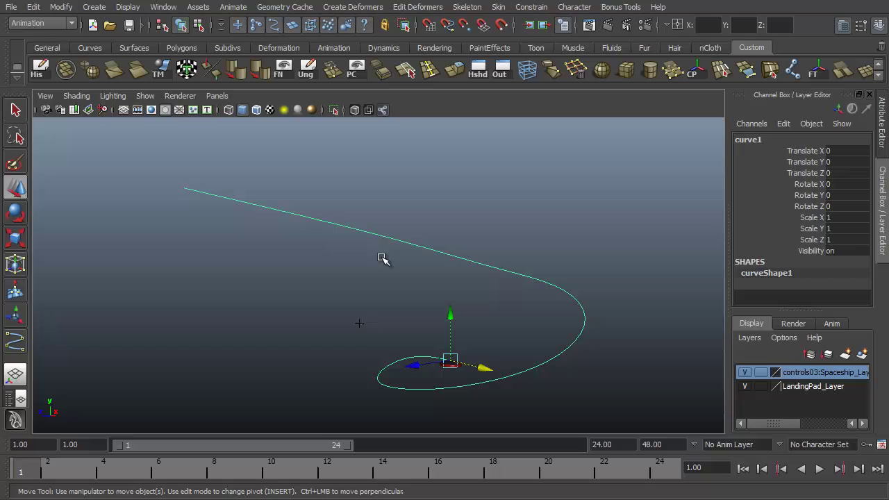
key(F4)
click(249, 8)
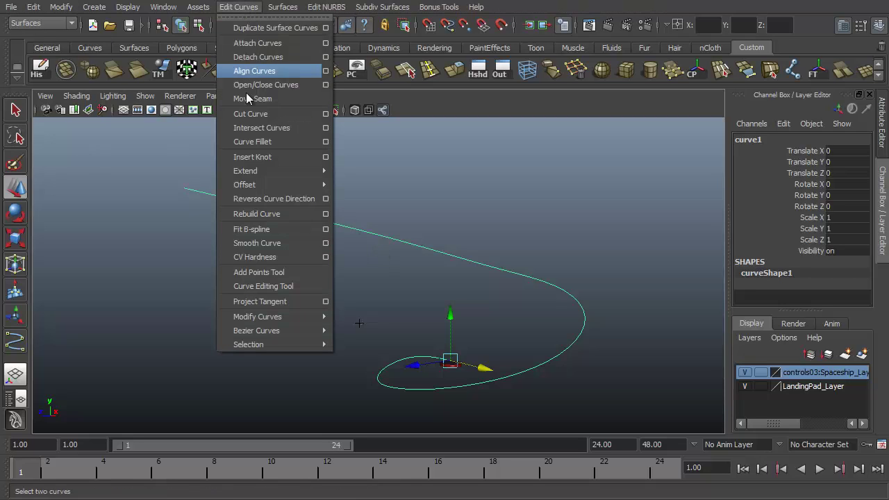
click(263, 198)
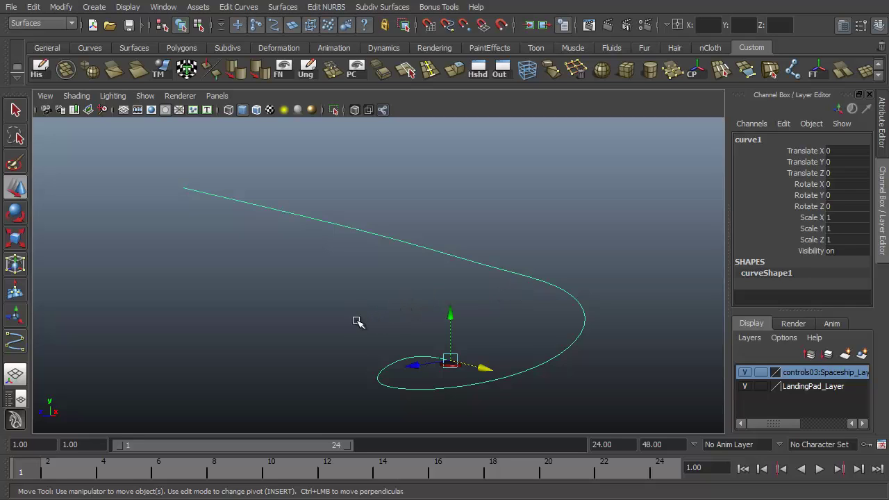
Step: Select the spaceship's Root and add the landing path curve to the selection
click(356, 321)
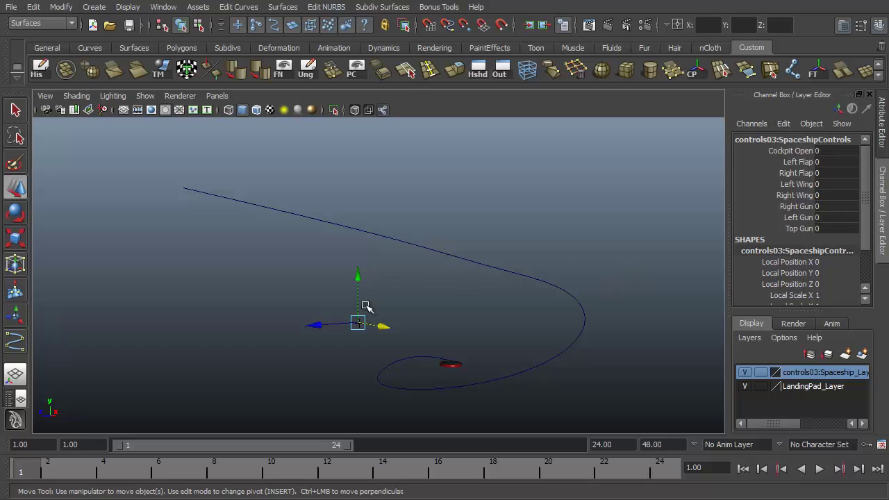
mouse_move(364, 335)
alt+mouse_down()
mouse_move(382, 340)
mouse_move(365, 332)
alt+mouse_up()
click(360, 330)
click(353, 323)
alt+drag(263, 384, 306, 377)
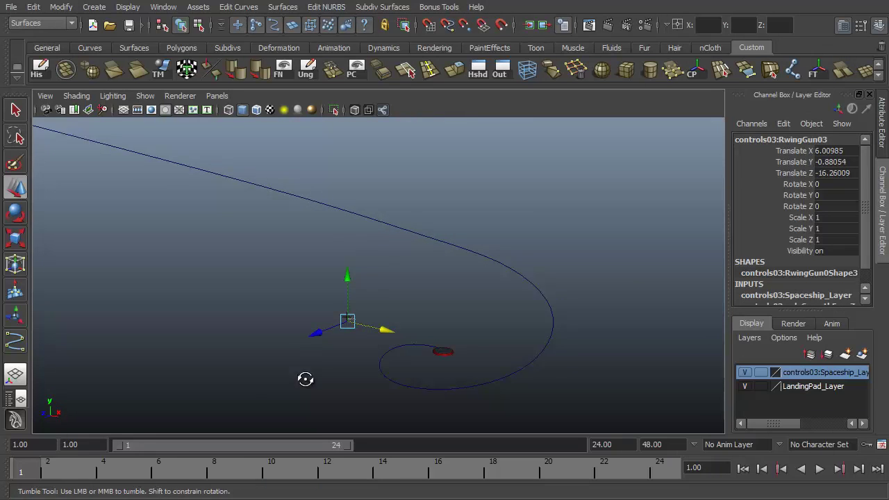
alt+right_drag(306, 377, 502, 346)
click(313, 361)
click(314, 363)
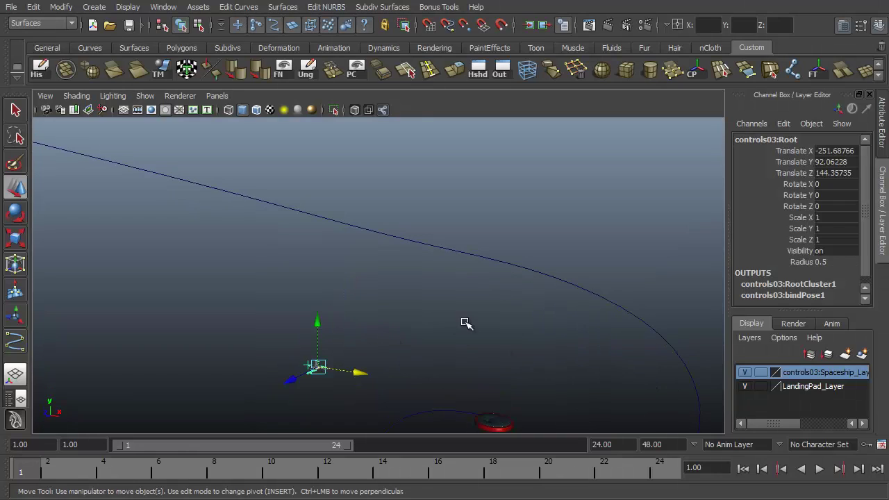
alt+drag(505, 326, 485, 309)
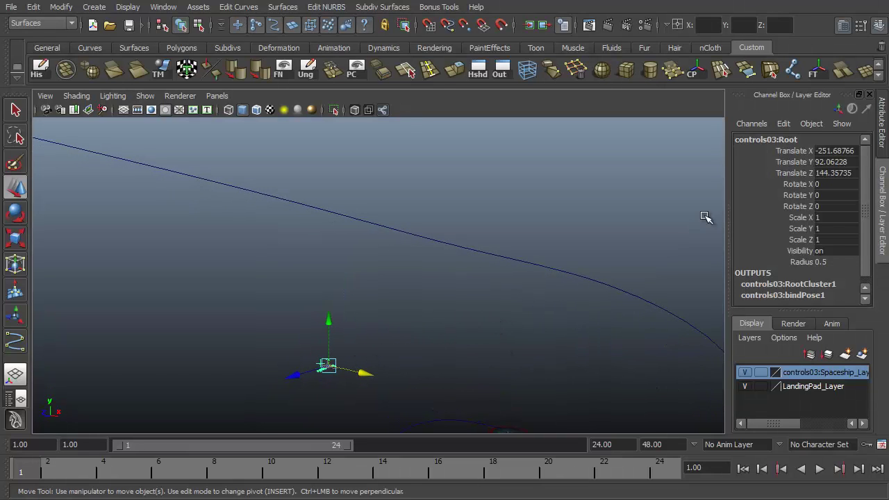
alt+middle_drag(582, 336, 573, 286)
alt+drag(572, 286, 423, 291)
shift+drag(433, 237, 446, 272)
Step: Switch to the Animation menu set and open the Attach to Motion Path options
click(42, 22)
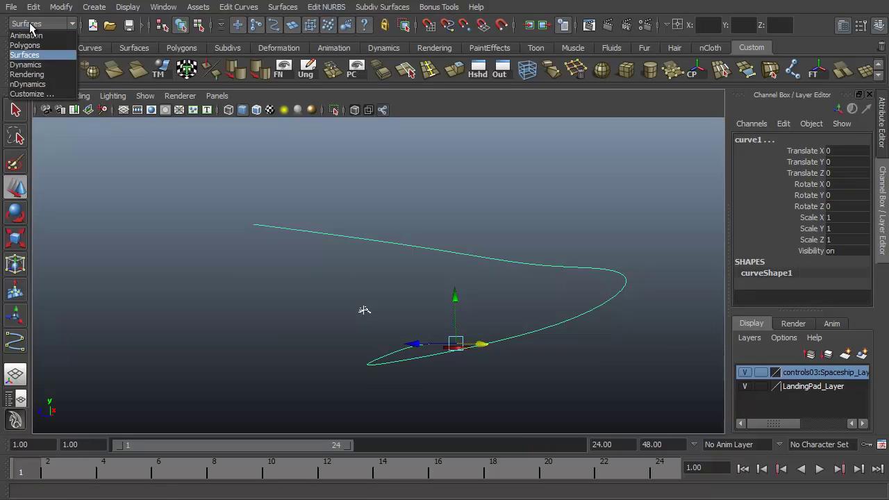
click(35, 33)
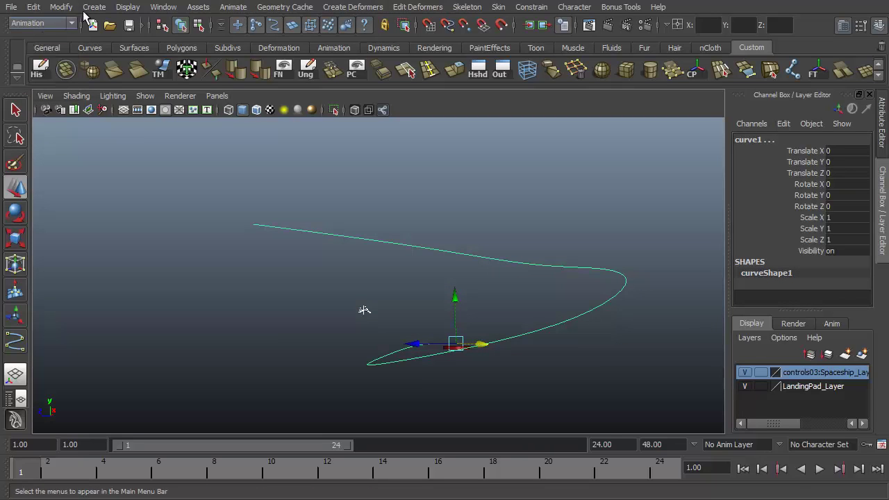
click(228, 7)
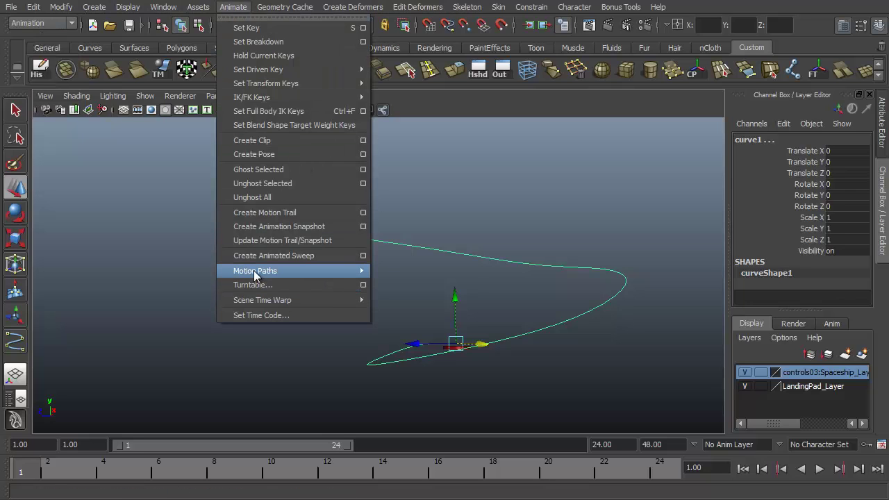
mouse_move(255, 271)
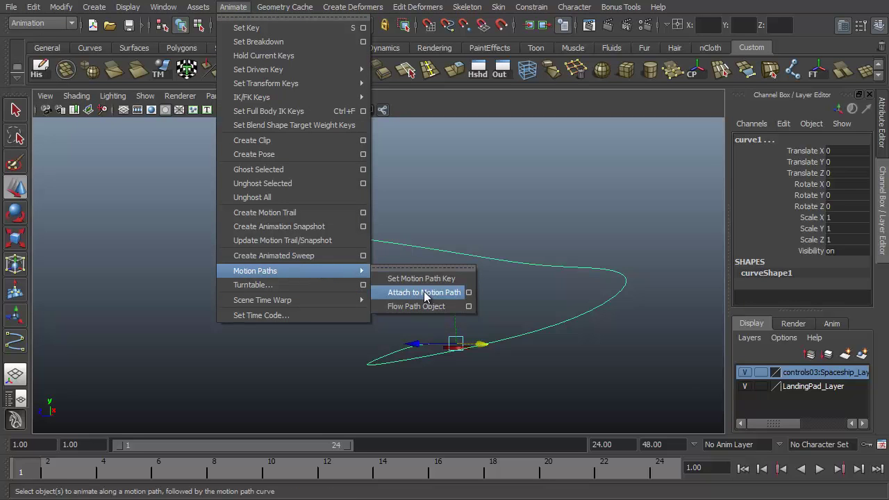
click(470, 293)
drag(455, 43, 183, 109)
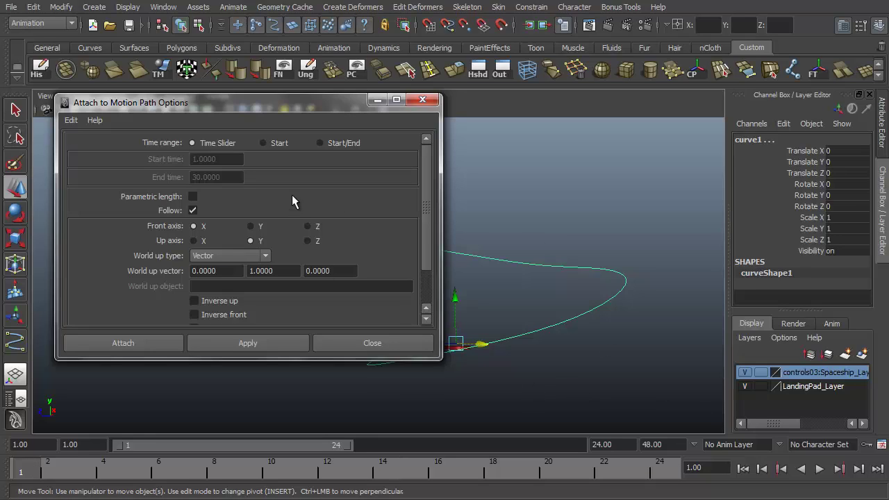
drag(299, 102, 172, 361)
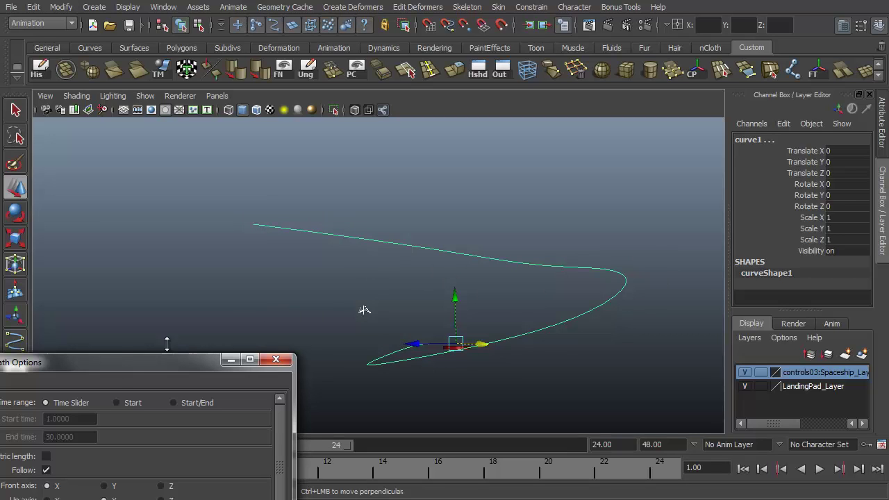
drag(132, 360, 229, 151)
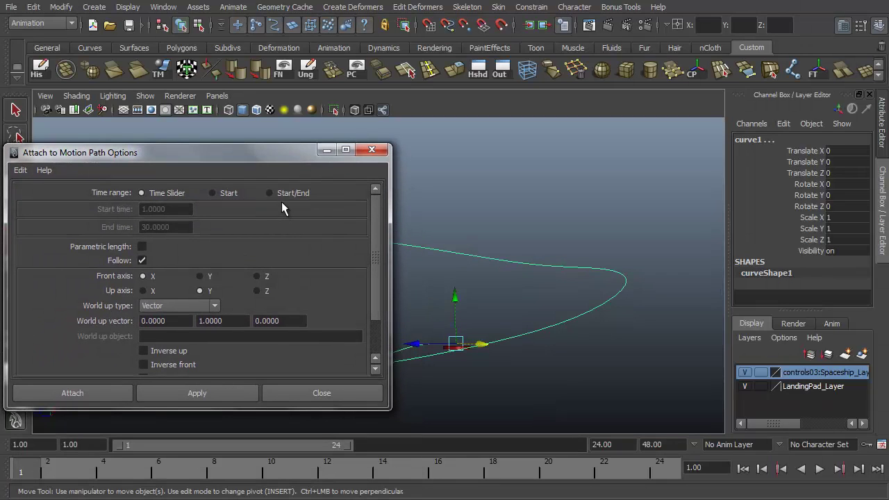
Step: Attach the spaceship's Root to the landing path using a Start/End time range from 1 to 120
click(269, 192)
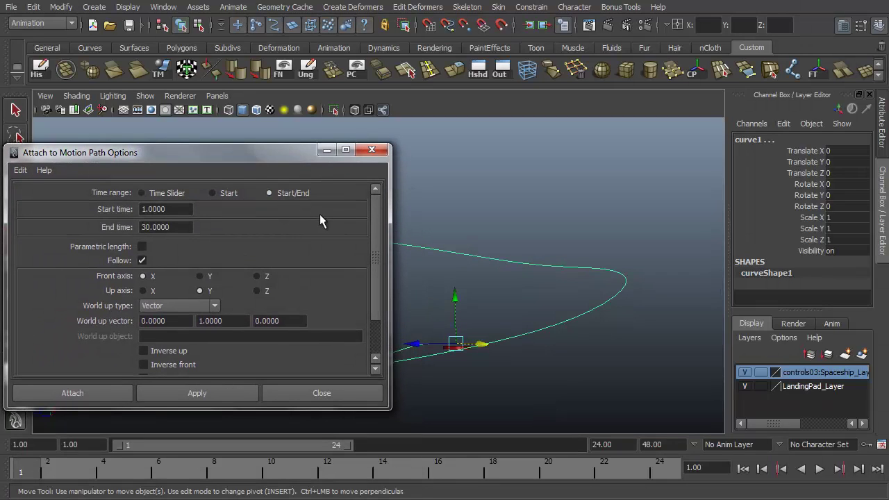
double_click(166, 210)
double_click(187, 227)
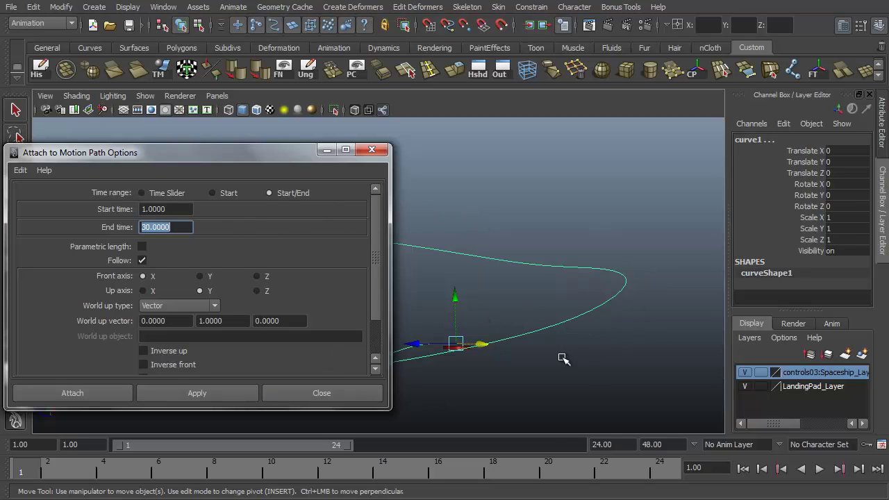
key(BackSpace)
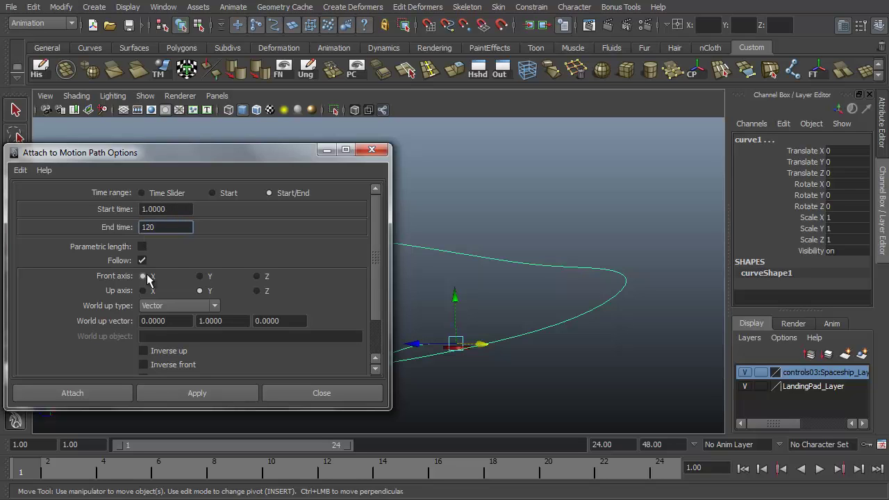
click(77, 395)
key(f)
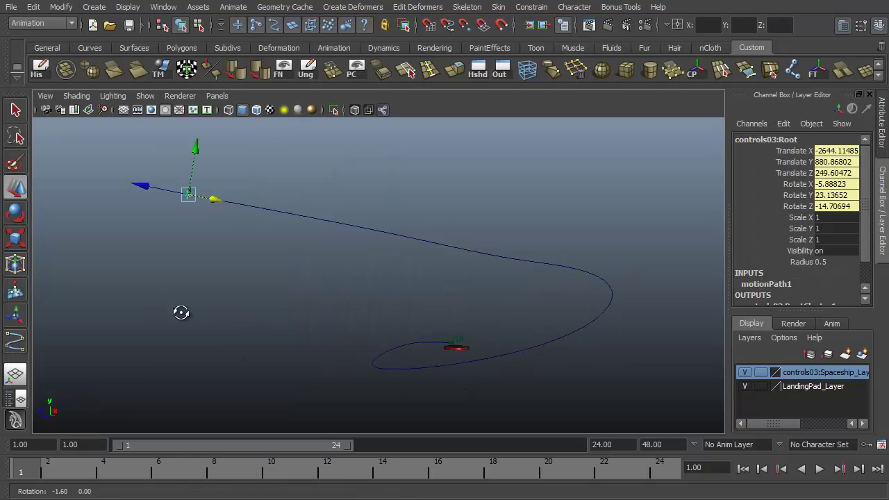
alt+drag(400, 369, 585, 391)
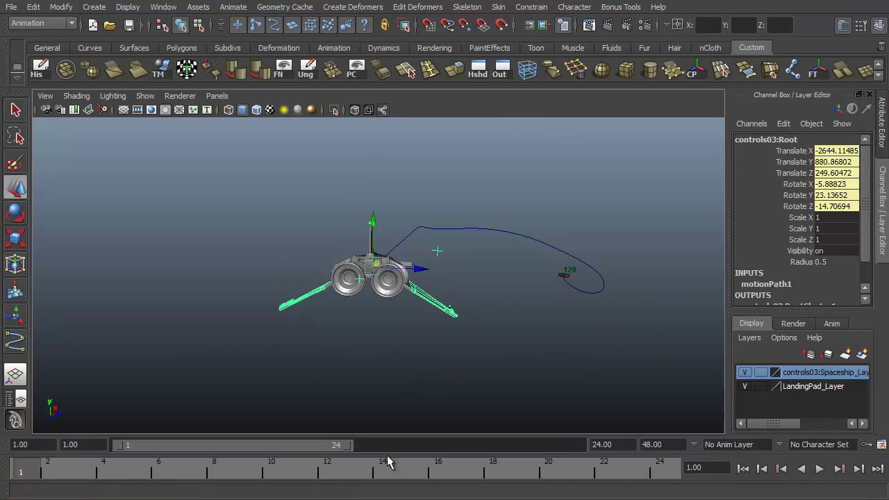
Step: Set the working time unit to NTSC (30 fps) in the general settings preferences
click(881, 445)
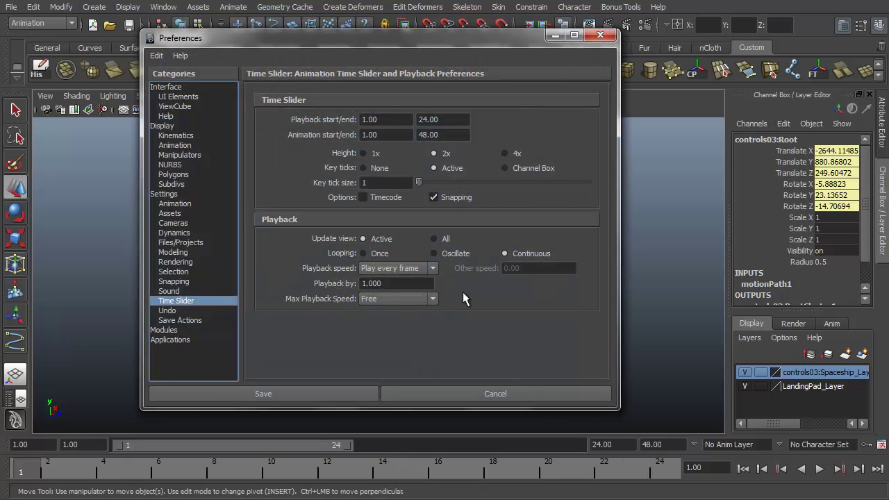
click(432, 270)
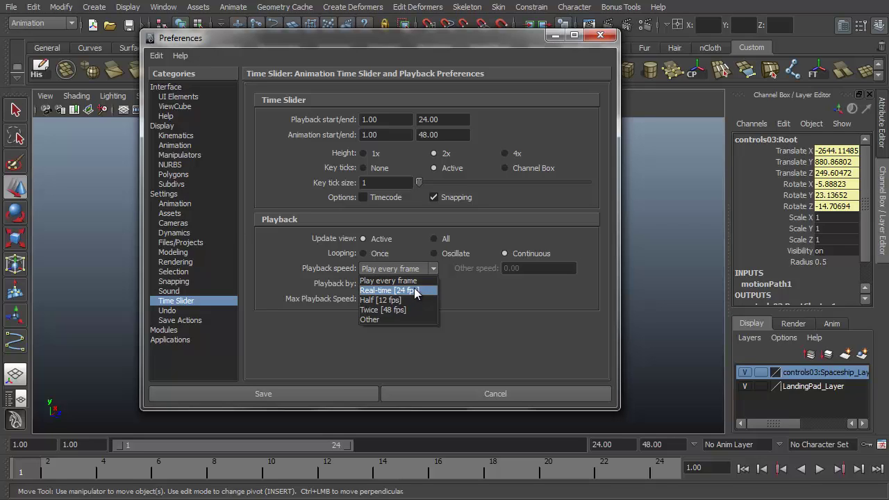
click(165, 196)
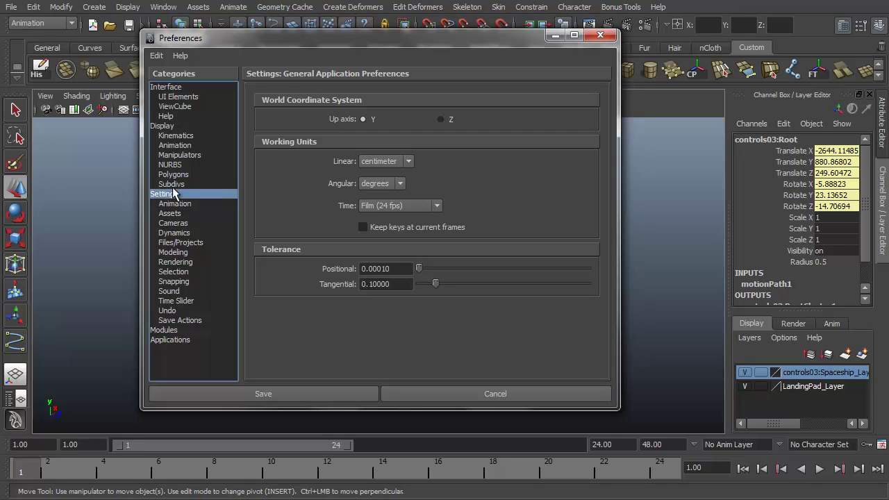
click(402, 206)
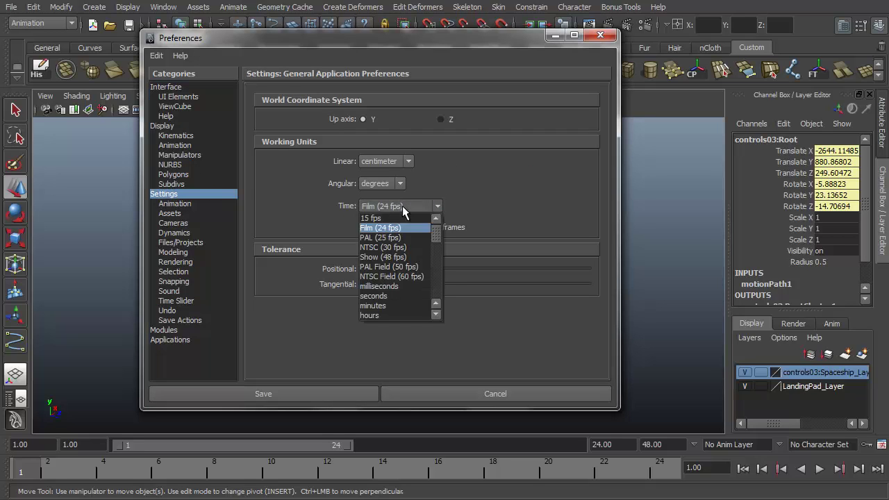
click(393, 245)
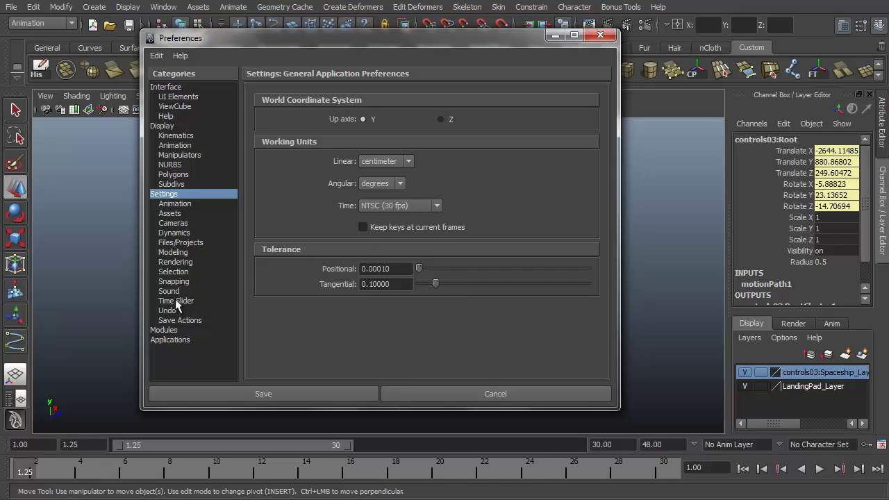
Step: Set the playback speed to Real-time [30 fps] and the playback end to frame 200, then save the preferences
click(176, 303)
click(393, 269)
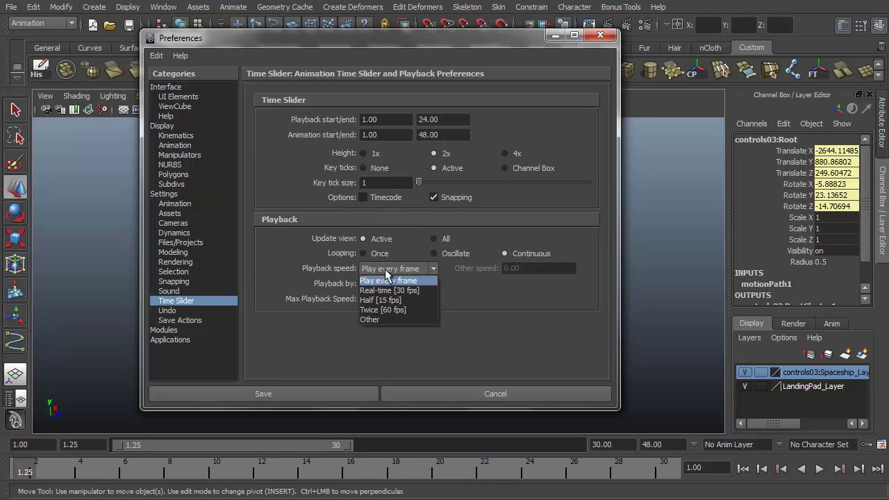
click(407, 291)
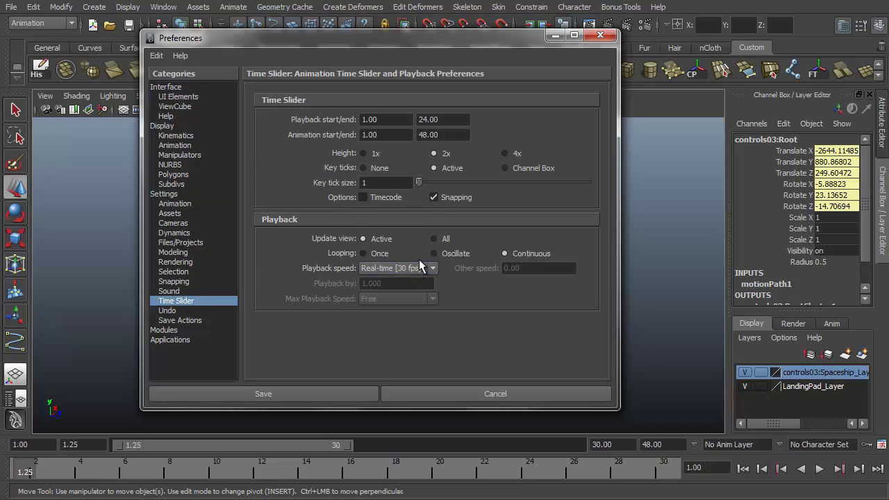
double_click(452, 123)
text(2)
key(Return)
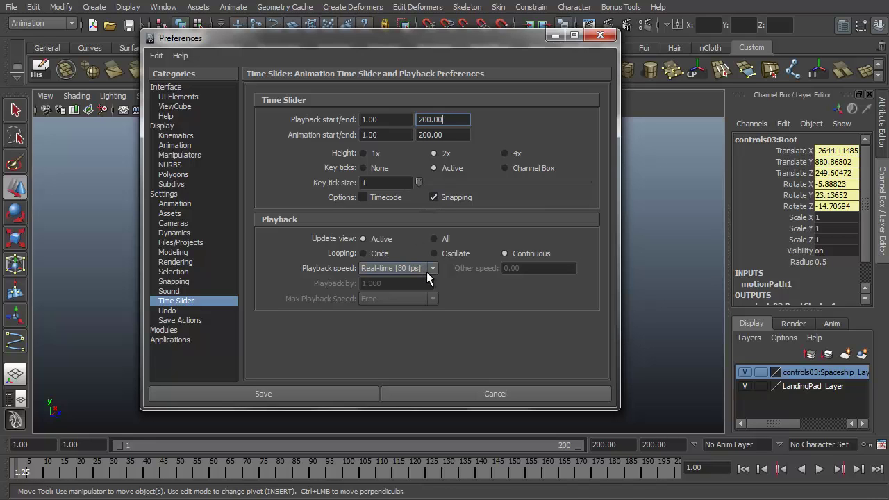
click(235, 398)
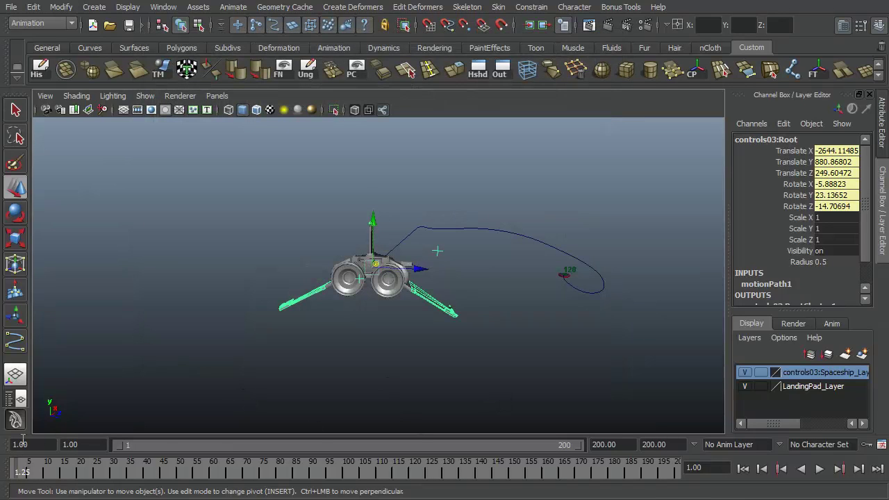
Step: Play the animation from frame 1, watch the spaceship travel along the path, and stop playback
drag(25, 472, 1, 475)
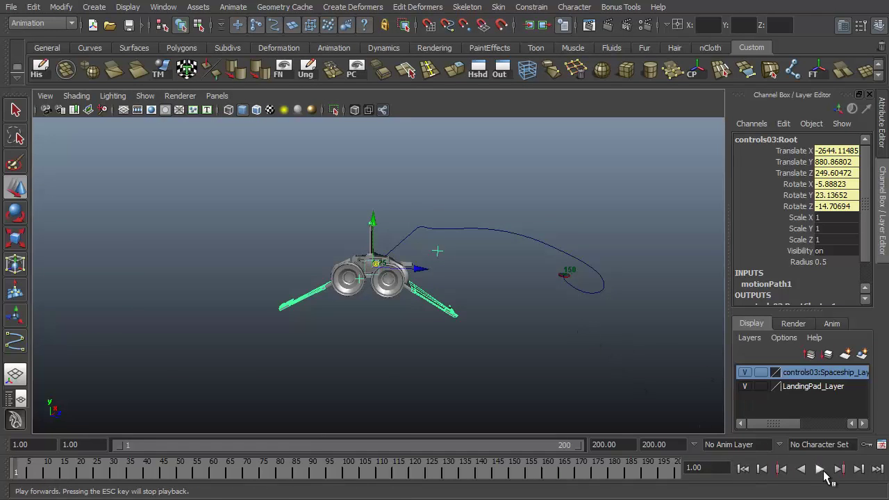
click(820, 470)
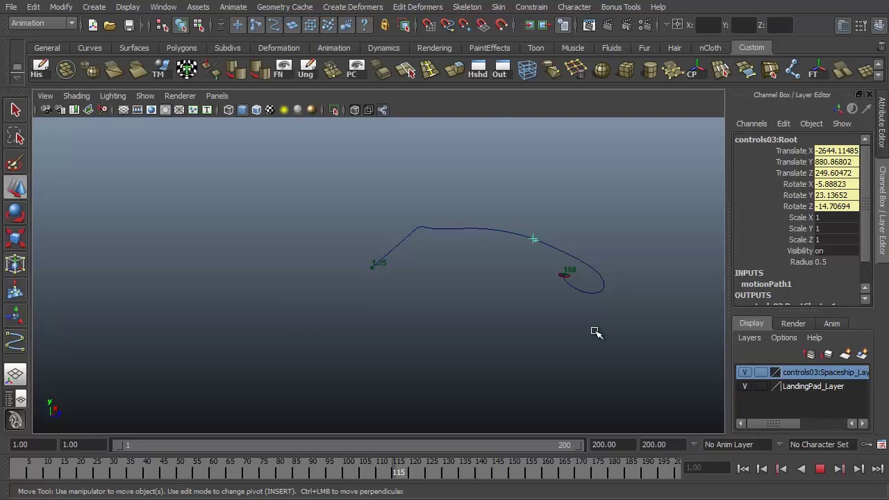
alt+drag(596, 332, 578, 321)
alt+middle_drag(577, 322, 578, 325)
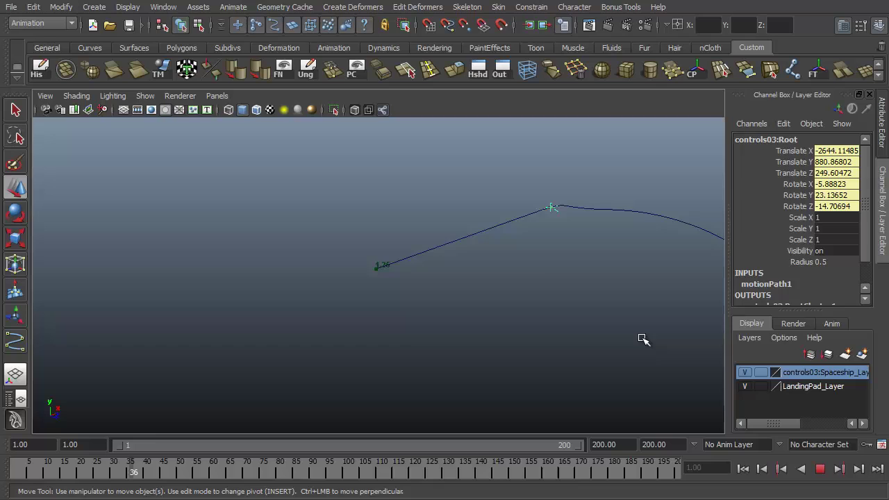
alt+drag(641, 338, 417, 284)
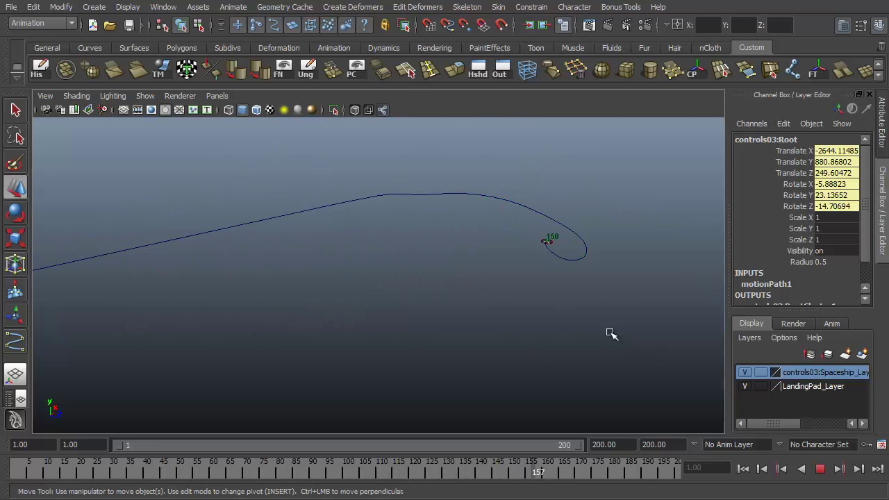
click(821, 469)
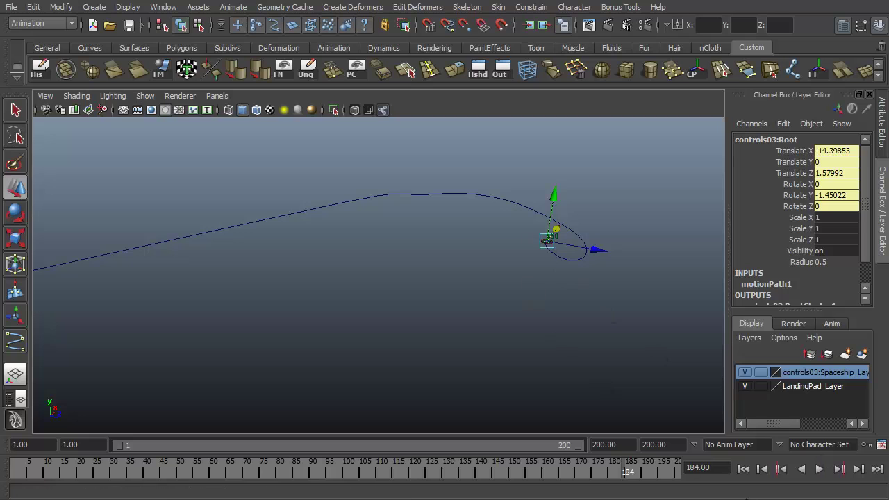
Step: Rewind to the first frame, frame the landing pad, and replay the landing to examine the ship's approach from several angles
click(743, 469)
click(569, 248)
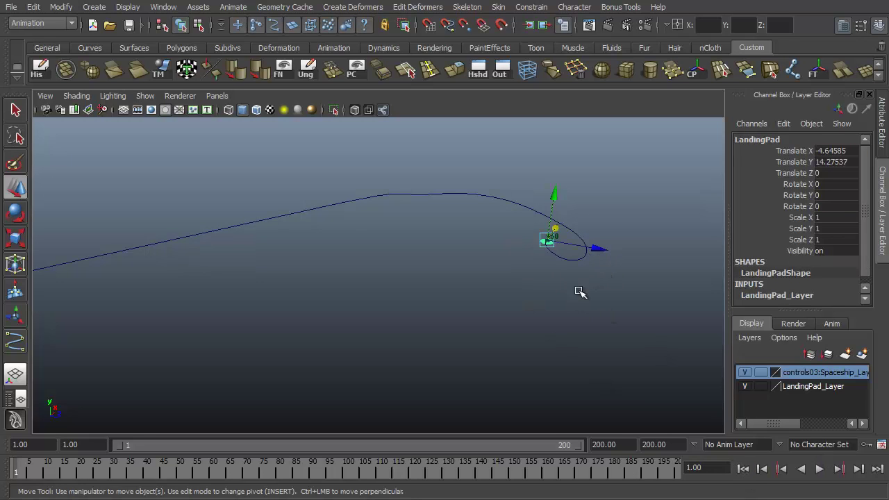
key(f)
click(653, 366)
alt+drag(653, 366, 369, 321)
click(820, 469)
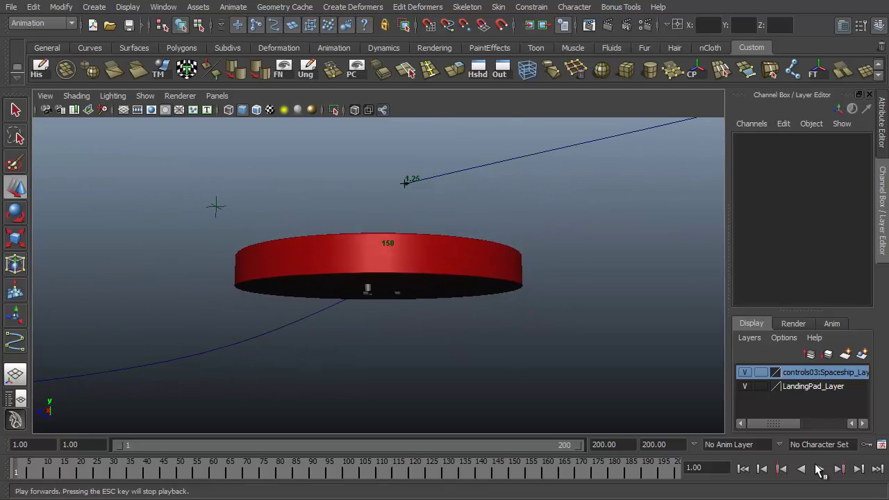
alt+drag(424, 305, 855, 342)
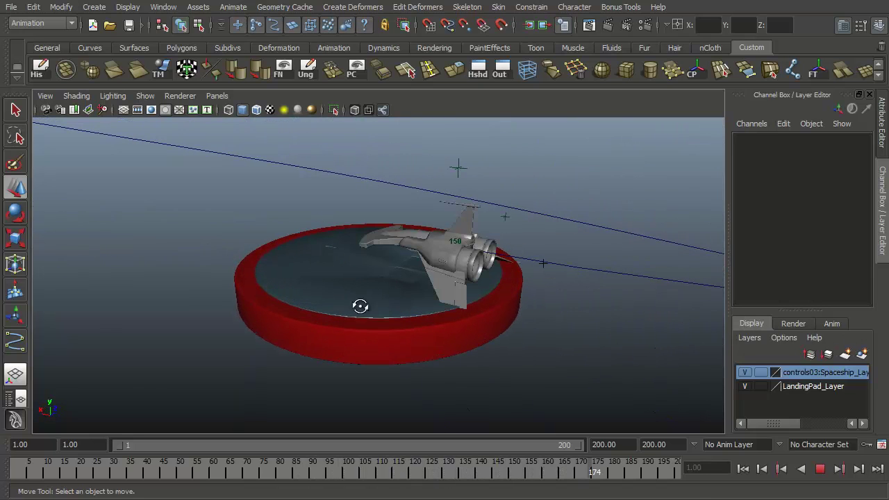
alt+drag(359, 306, 441, 348)
alt+right_drag(442, 347, 271, 313)
alt+drag(445, 312, 417, 291)
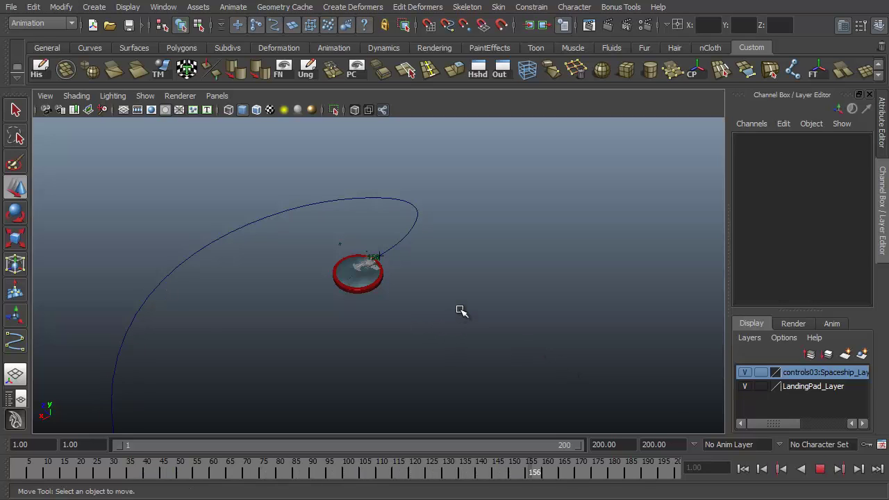
alt+drag(439, 342, 348, 292)
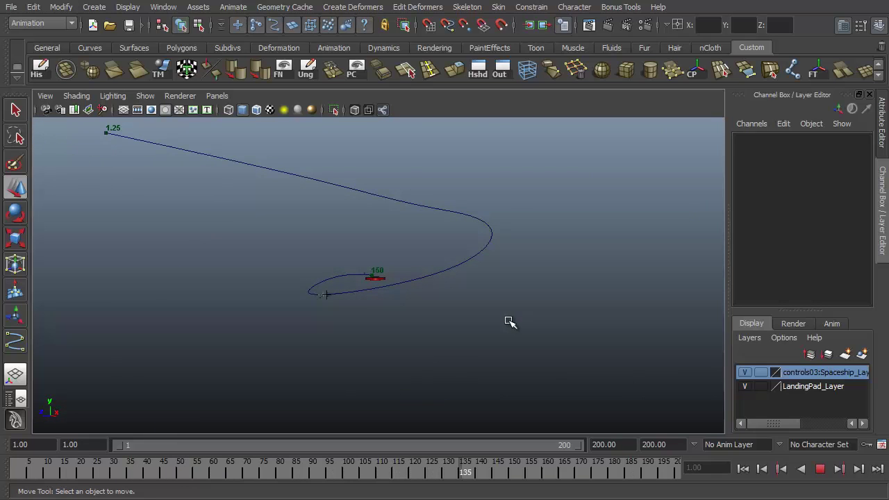
Step: Watch the ship descend from other angles, stop playback, rewind to frame 1, and inspect the path around the landing pad
alt+drag(494, 324, 435, 317)
alt+drag(286, 339, 241, 309)
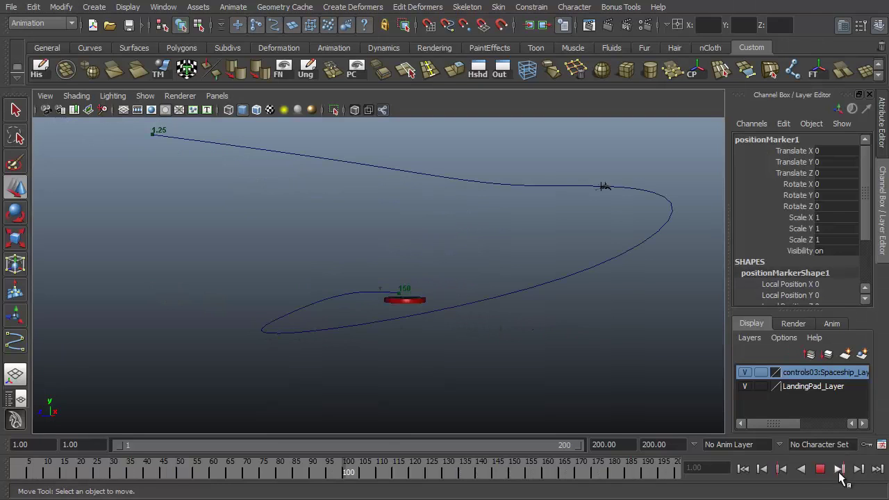
click(821, 471)
click(749, 469)
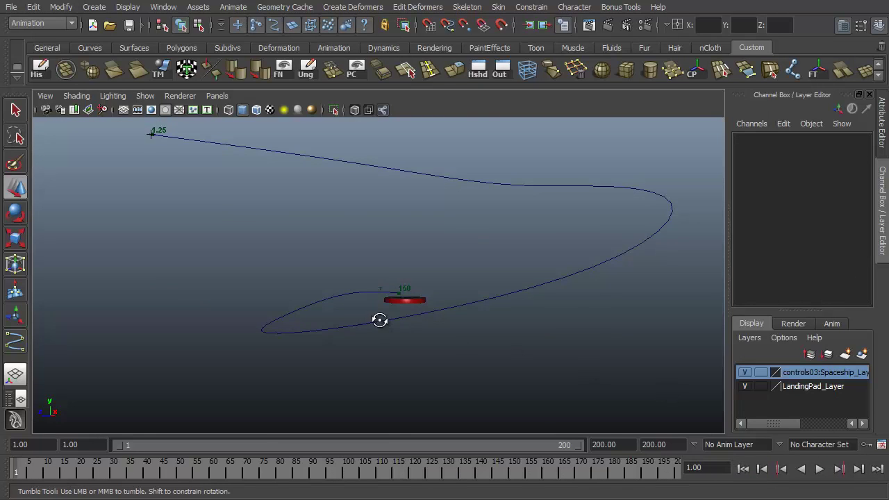
alt+drag(377, 317, 402, 304)
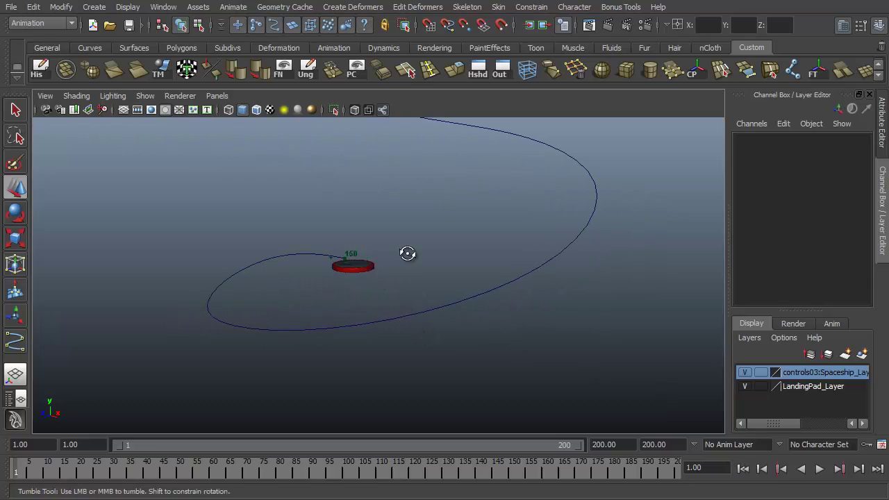
alt+drag(407, 252, 287, 157)
Step: Inspect the motion path's start and end position markers, finishing with the start marker selected
click(278, 150)
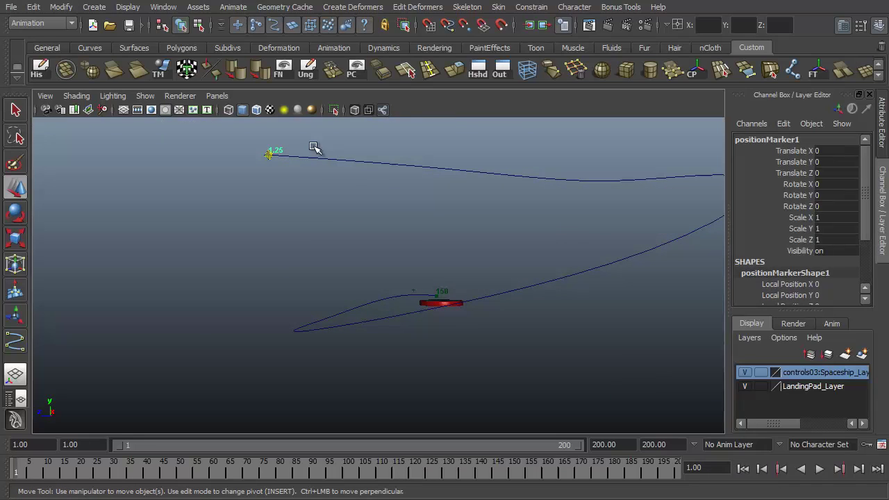
click(442, 294)
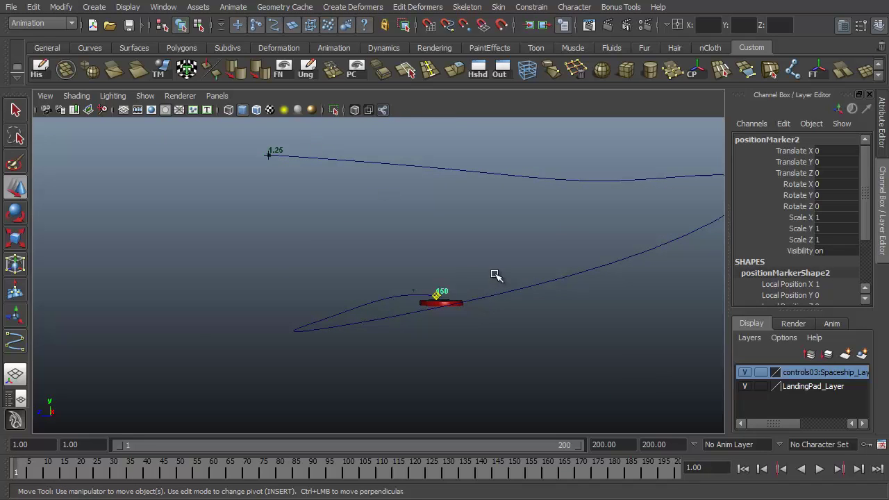
click(275, 152)
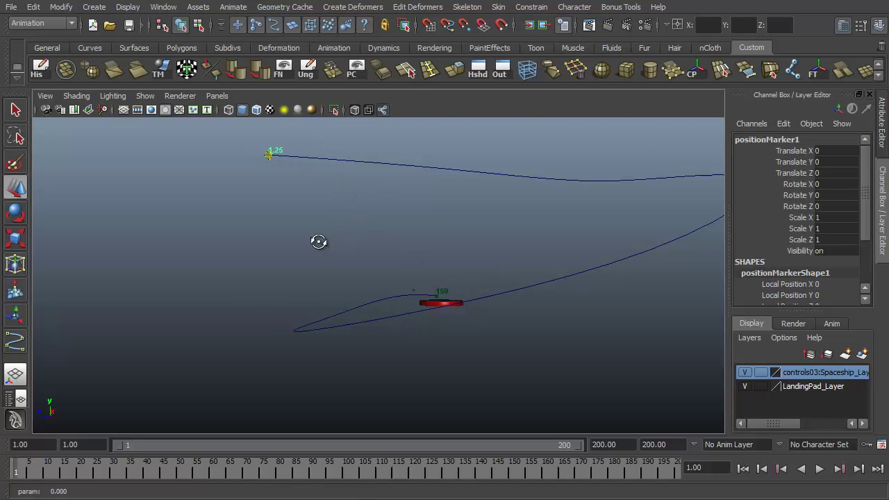
mouse_move(318, 241)
alt+mouse_down()
mouse_move(334, 246)
mouse_move(320, 240)
alt+mouse_up()
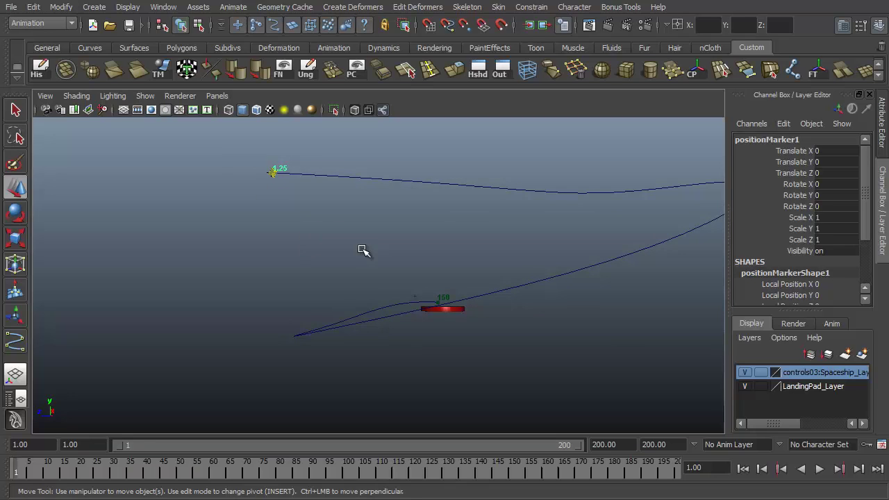
Step: Show the path curve's motionPath1 attributes down to the front and up axis settings
key(ctrl+a)
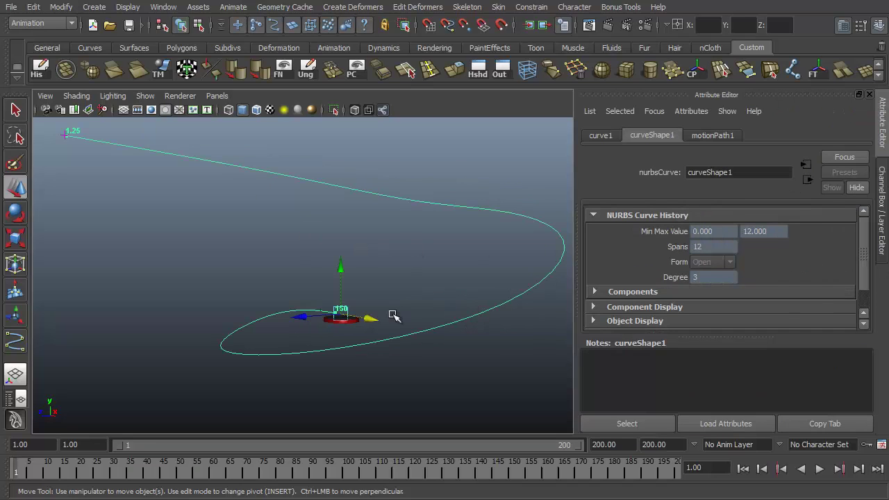
click(721, 137)
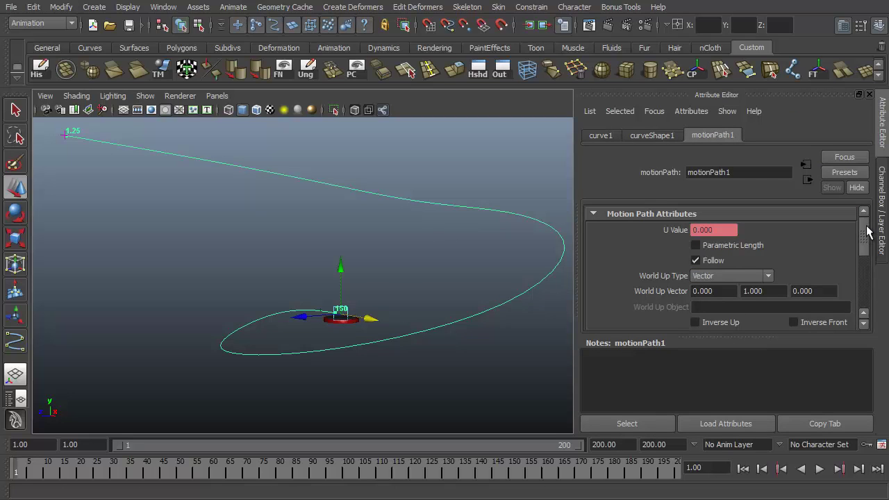
drag(867, 225, 861, 251)
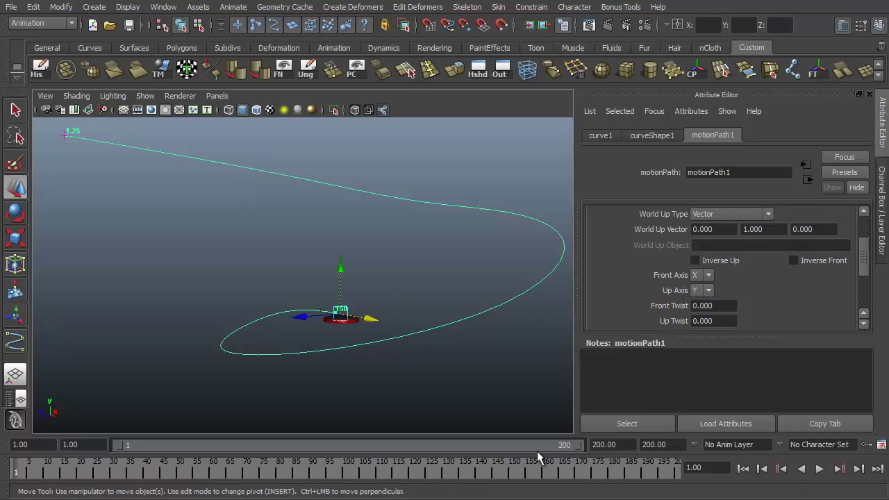
Step: Play the animation partway, stop at frame 123, and get a close view of the spaceship on the path
click(281, 467)
key(alt+v)
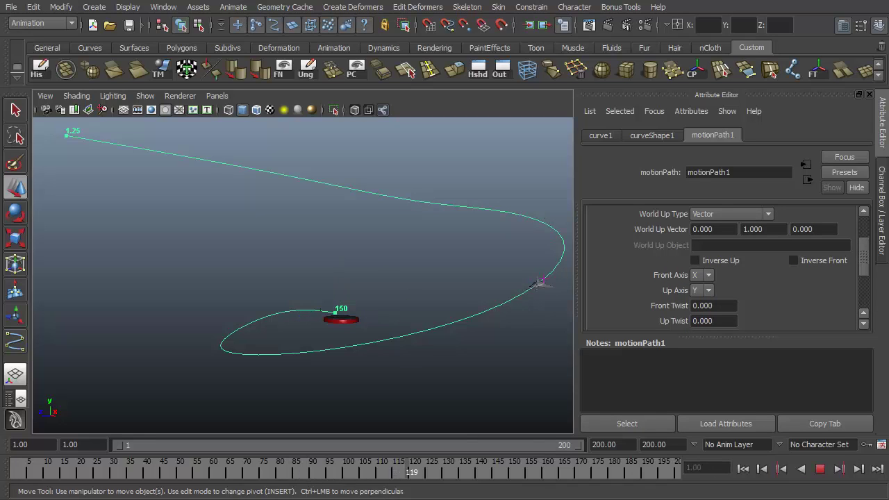
mouse_move(412, 472)
mouse_down()
mouse_move(384, 471)
mouse_move(425, 471)
mouse_up()
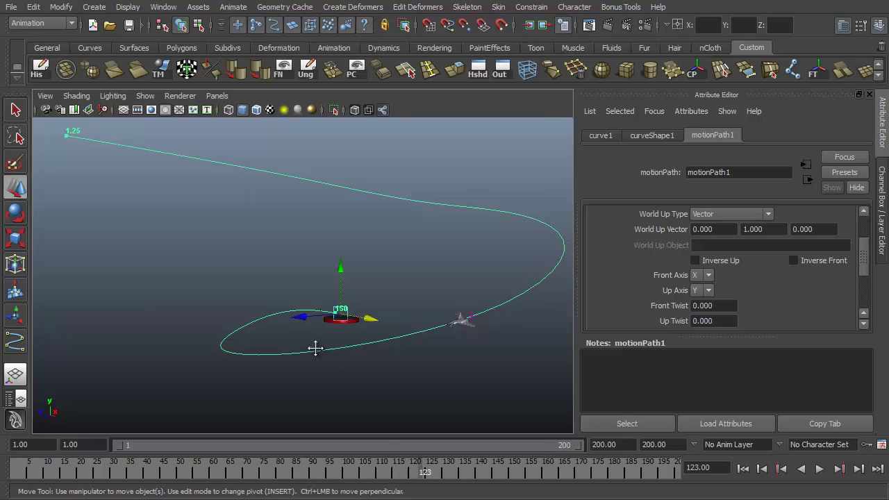
alt+drag(315, 348, 254, 310)
alt+right_drag(254, 310, 401, 361)
alt+drag(401, 355, 459, 333)
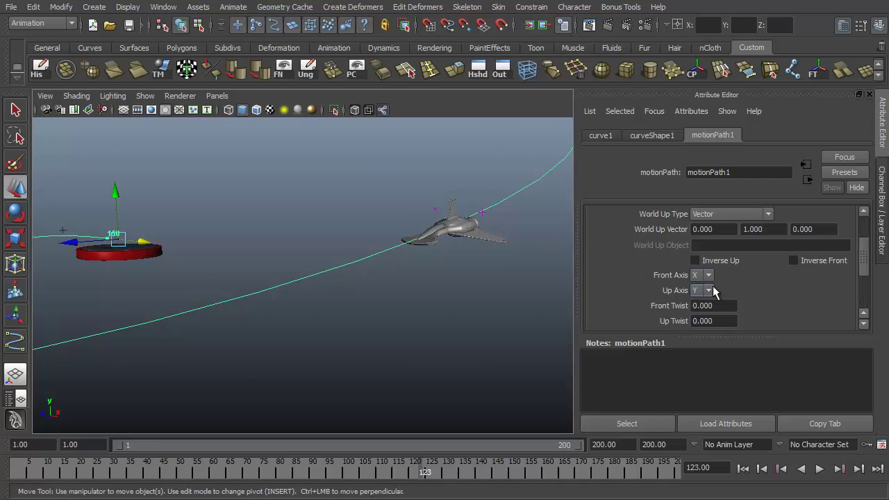
Step: Try Z and Y as the motion path's front axis, checking the ship's orientation each time, and return it to X
click(709, 276)
click(695, 306)
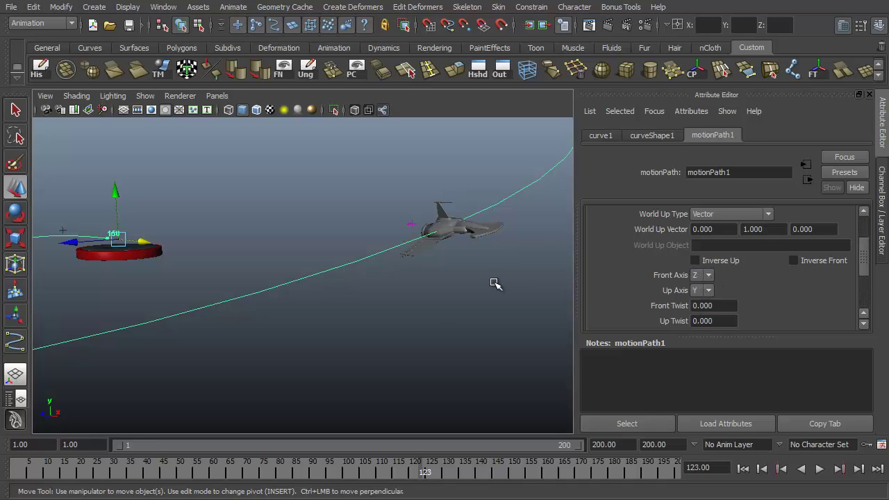
alt+drag(425, 311, 492, 324)
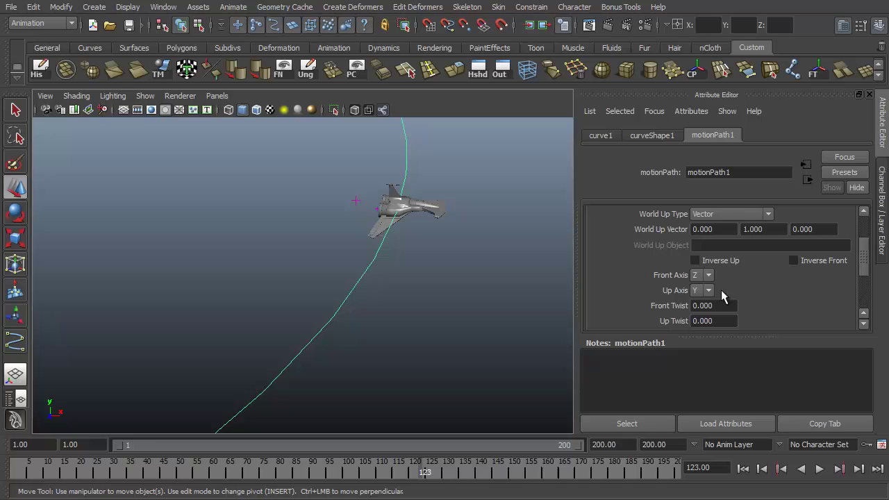
click(709, 276)
click(696, 294)
alt+drag(479, 281, 456, 273)
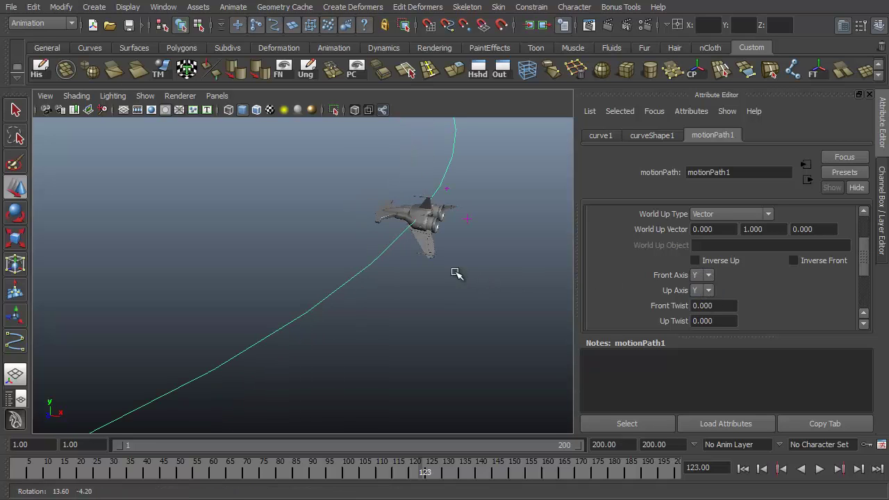
click(702, 275)
click(697, 282)
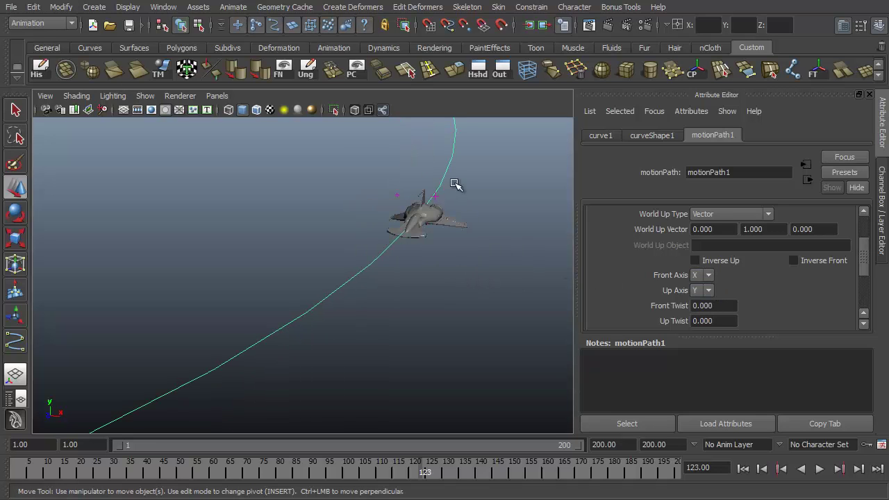
alt+drag(455, 184, 493, 247)
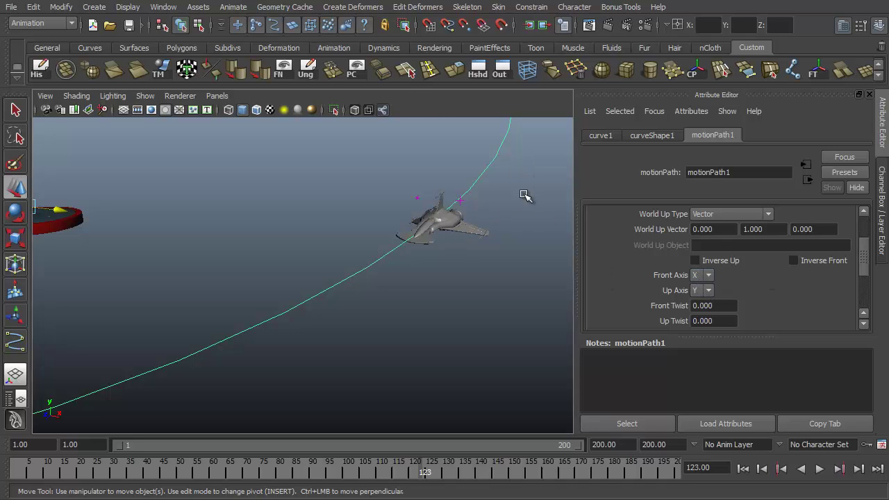
Step: Switch from the attribute editor back to the channel box and deselect the path curve
alt+drag(386, 334, 386, 303)
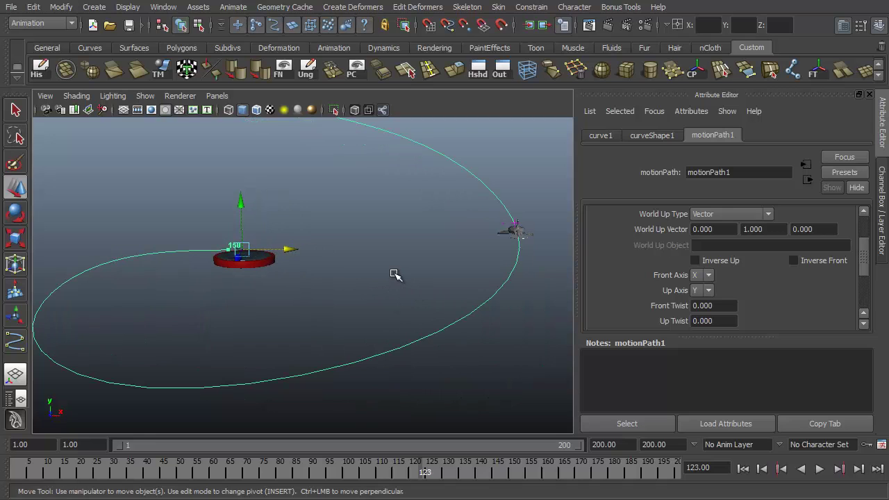
key(ctrl+a)
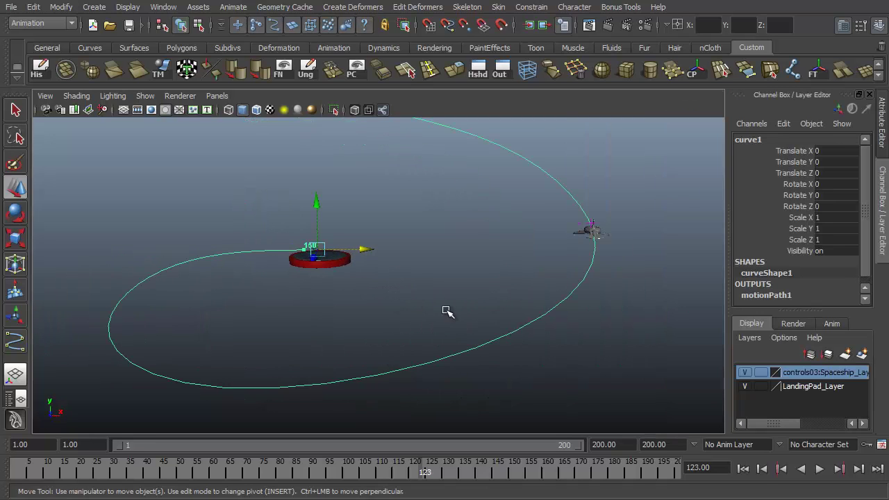
click(447, 310)
alt+drag(446, 310, 512, 290)
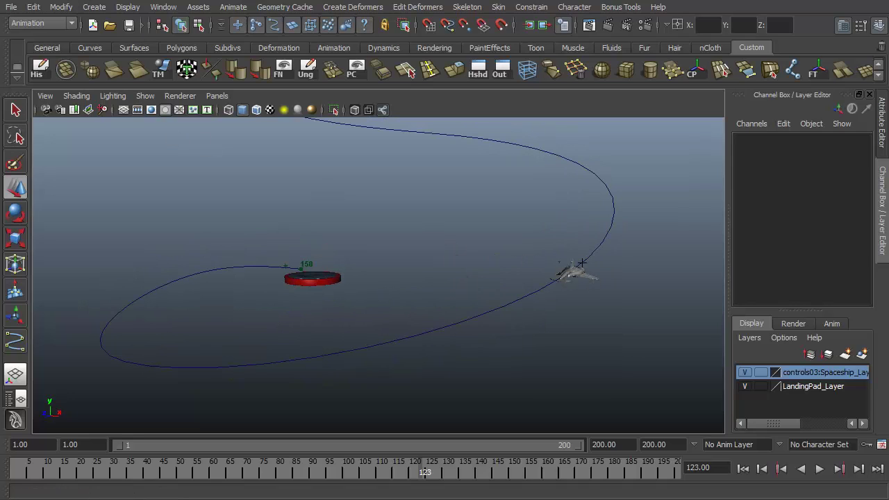
Step: Create a camera at the origin and raise it about 67 units in Y above the landing pad
click(93, 7)
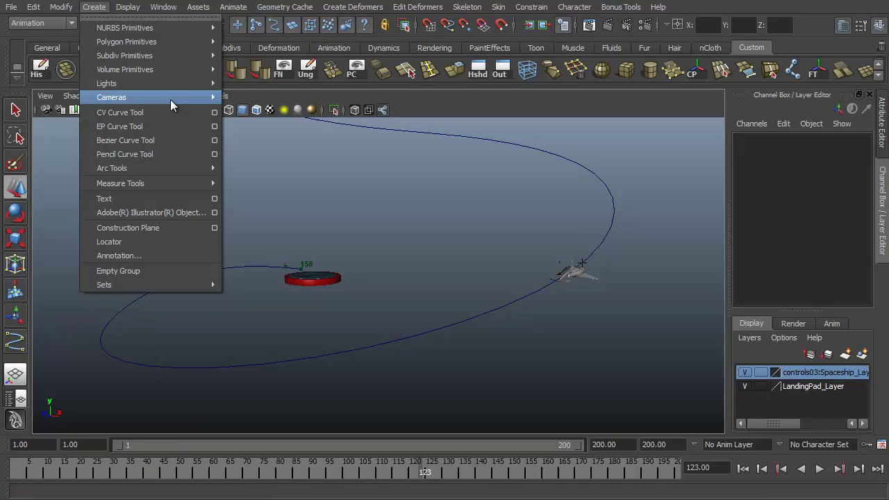
mouse_move(170, 98)
click(267, 99)
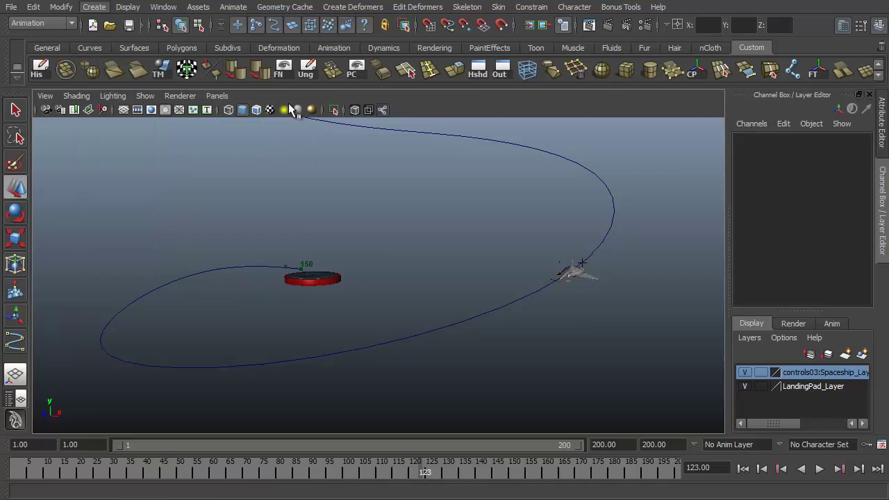
alt+drag(333, 298, 332, 179)
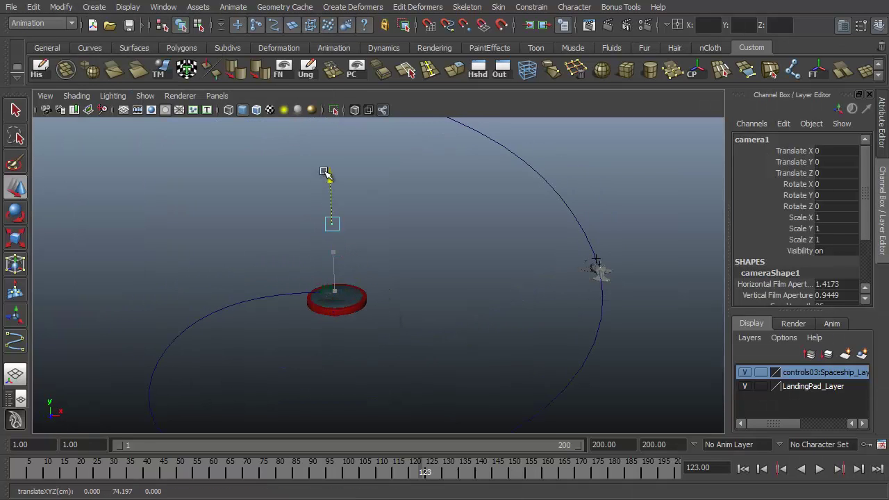
alt+drag(406, 248, 394, 272)
key(f)
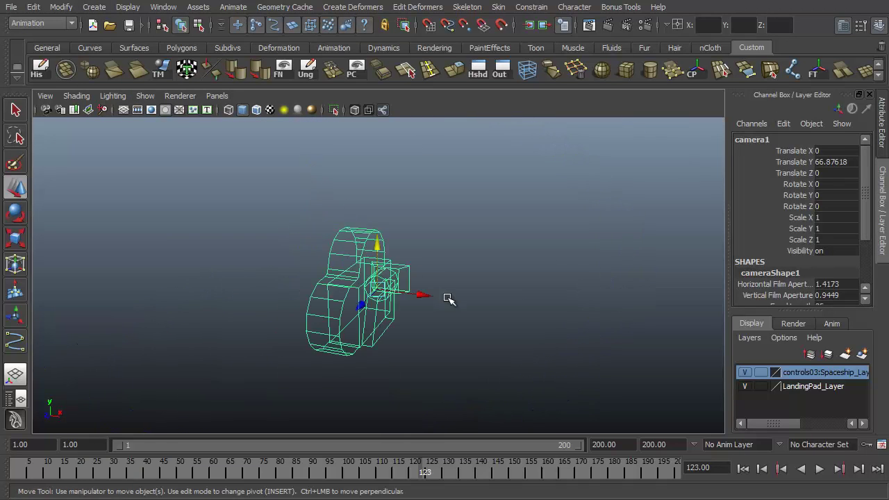
Step: Look through the new camera, return to frame 1, and aim it toward the start of the motion path
alt+drag(448, 297, 380, 292)
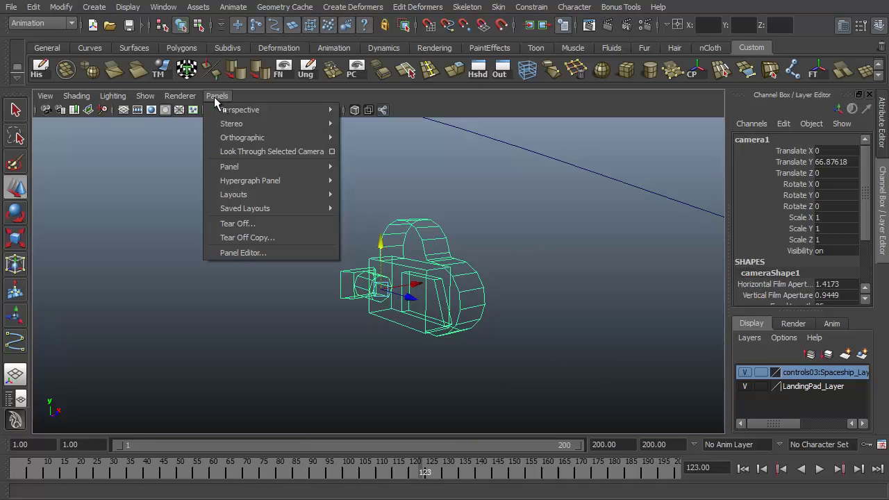
click(269, 151)
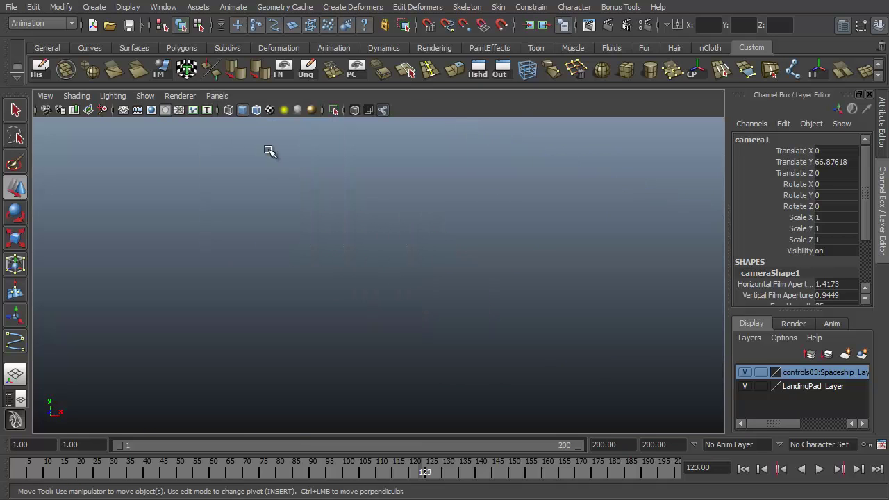
alt+drag(269, 151, 699, 266)
drag(96, 474, 16, 474)
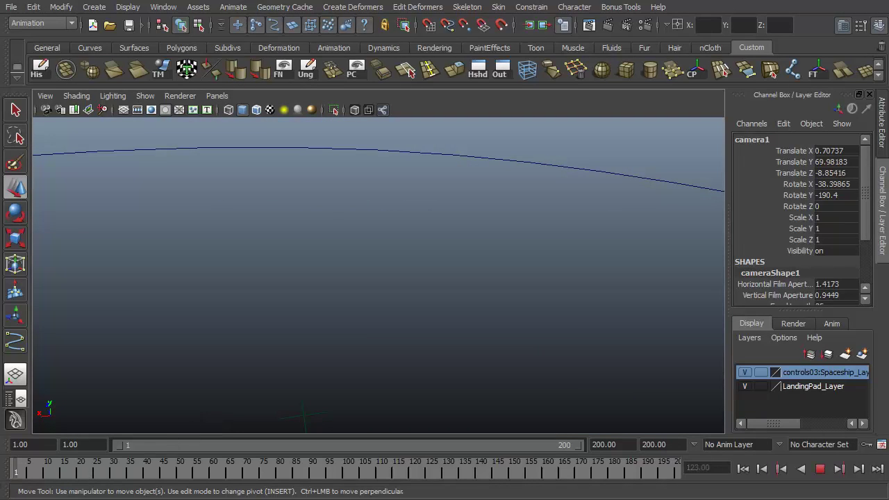
alt+drag(409, 317, 157, 296)
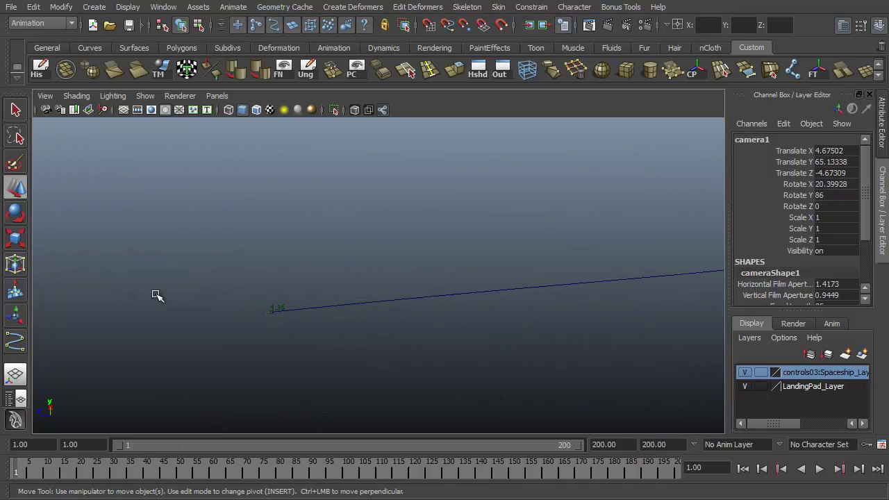
Step: Frame the ship's body through the camera and compose a front three-quarter shot of the spaceship
click(272, 309)
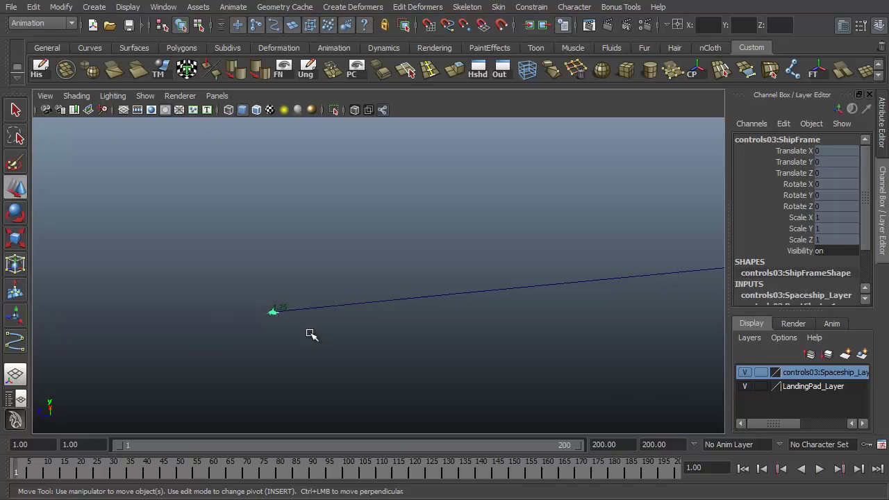
key(f)
alt+drag(520, 226, 503, 264)
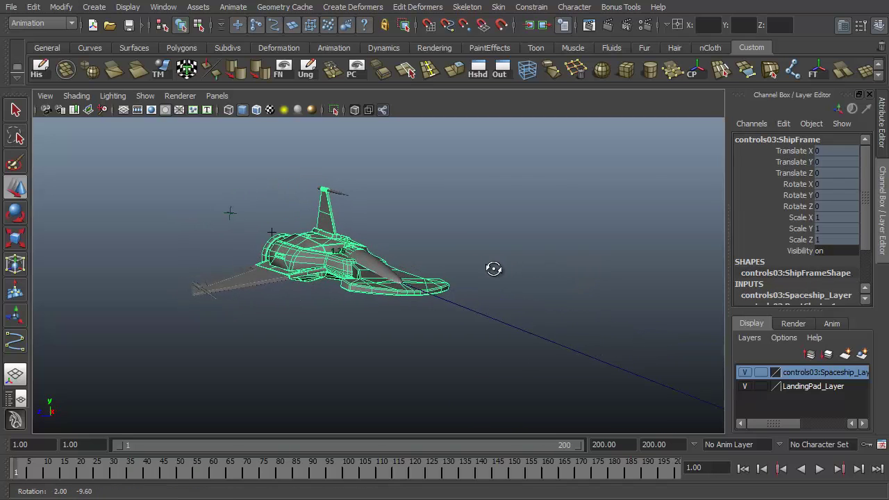
alt+right_drag(494, 269, 526, 260)
mouse_move(526, 260)
alt+mouse_down()
mouse_move(512, 250)
mouse_move(523, 244)
alt+mouse_up()
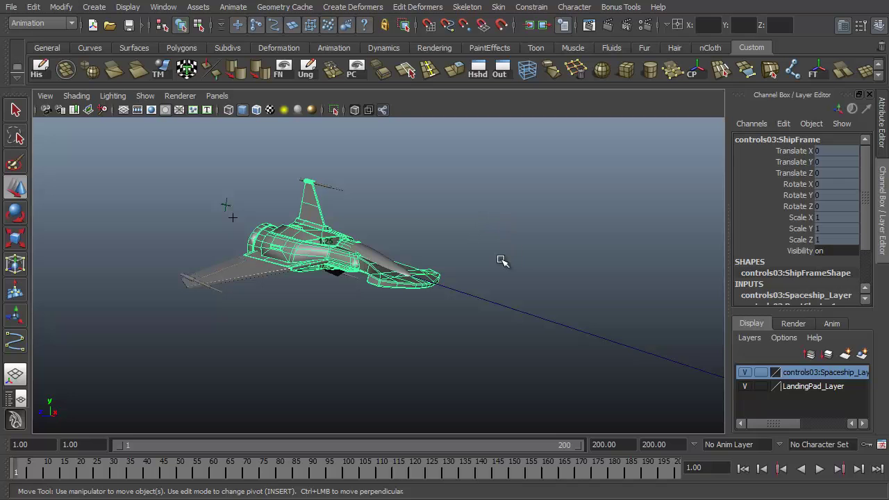
Step: Return to the perspective view and aim-constrain the camera to the ship's root joint, using the Aim constraint's reset default options
click(509, 247)
alt+drag(509, 247, 485, 320)
drag(443, 350, 457, 353)
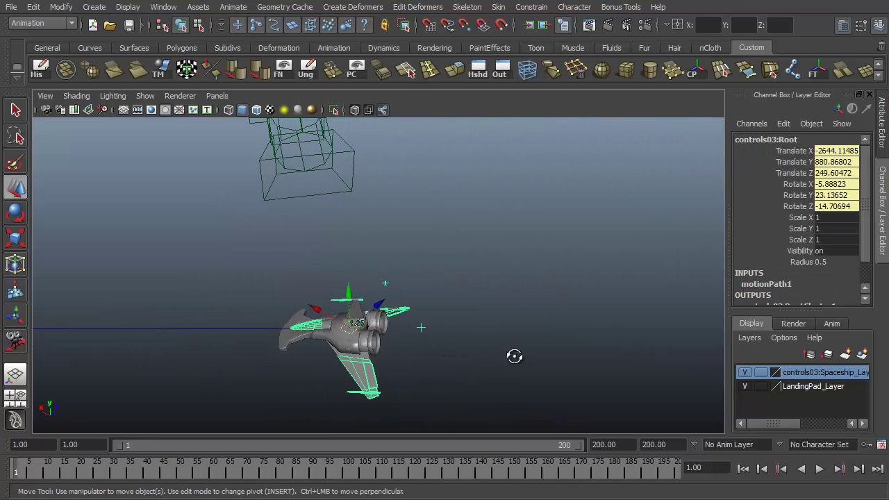
alt+drag(515, 356, 407, 328)
alt+drag(496, 260, 436, 259)
click(490, 219)
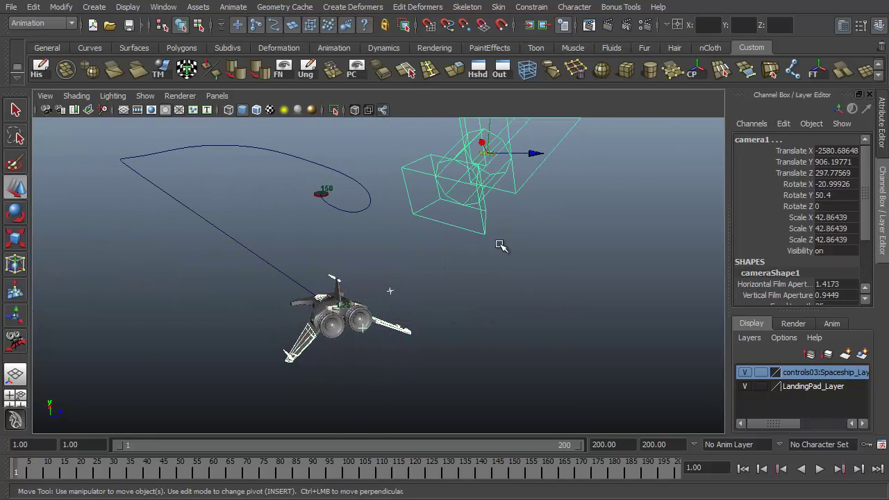
alt+drag(500, 246, 468, 226)
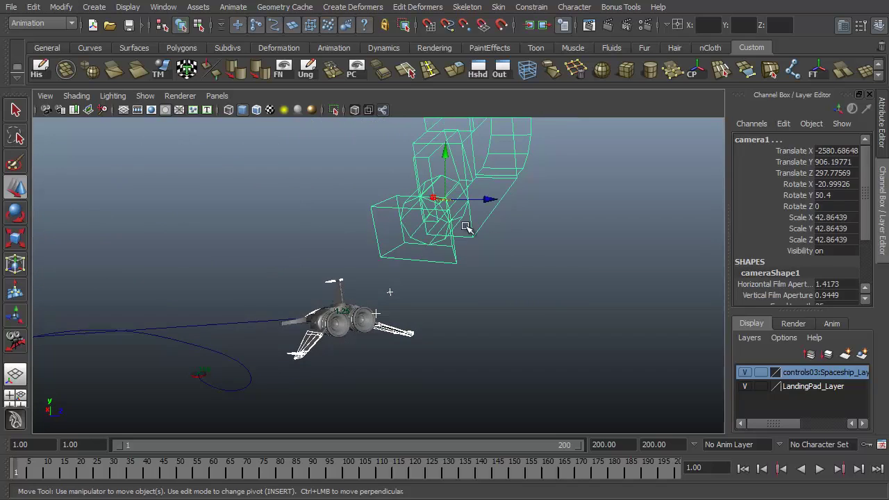
click(532, 7)
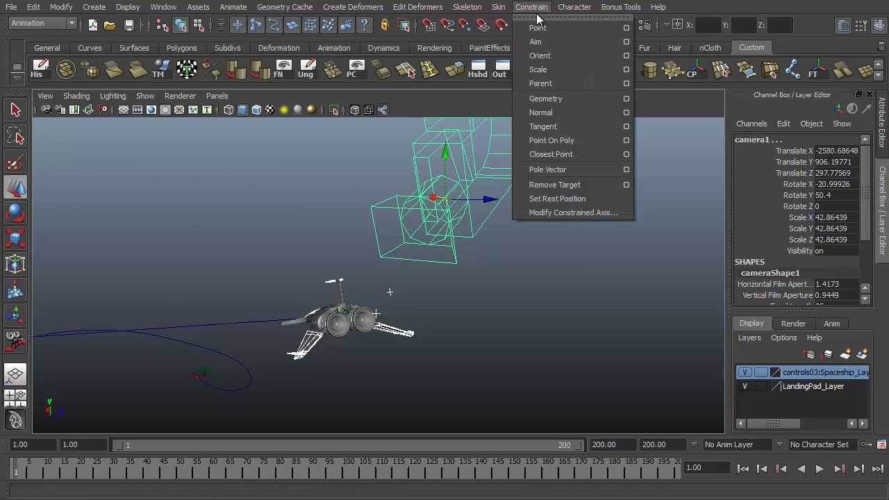
click(626, 43)
click(20, 170)
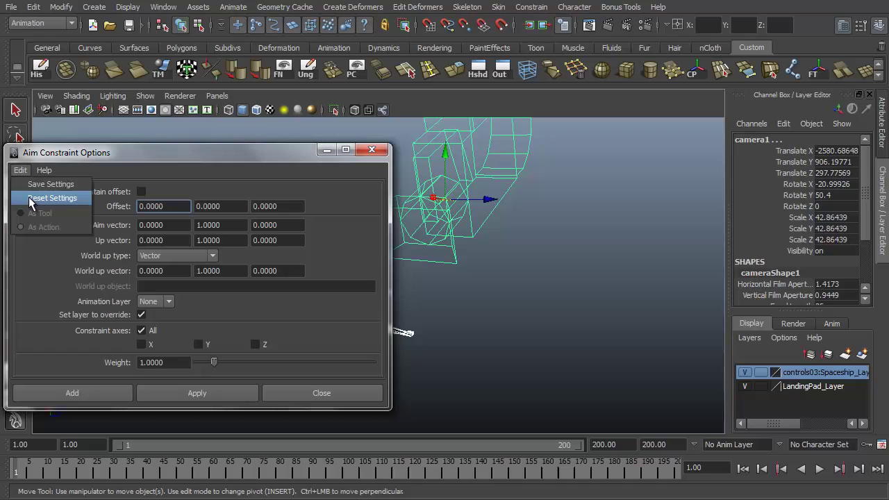
click(30, 198)
drag(174, 155, 218, 107)
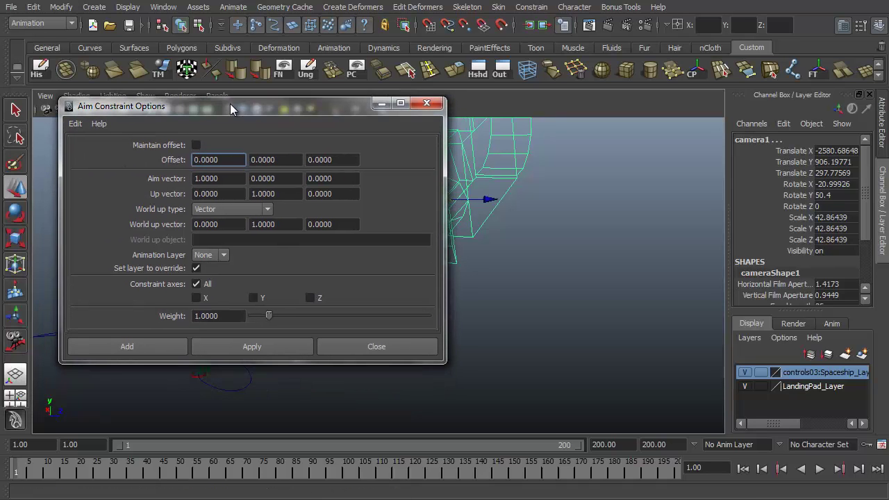
click(120, 347)
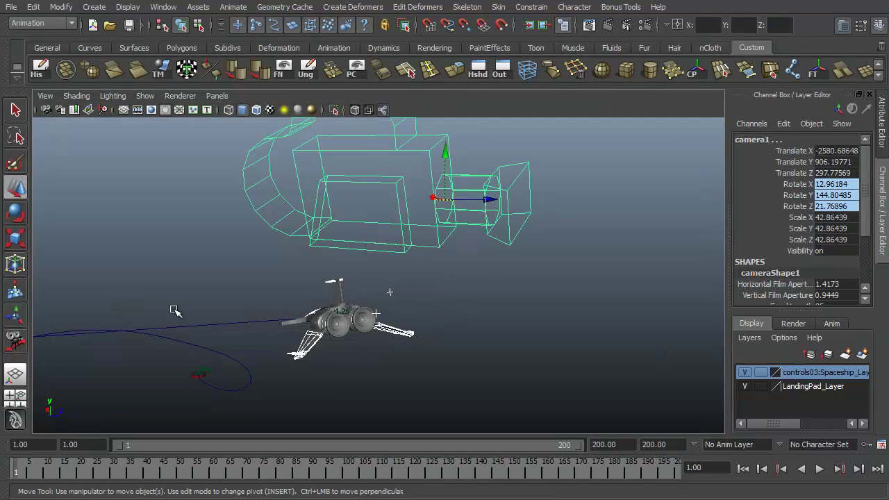
Step: Set the camera aim constraint's Aim Vector to 0, 0, -1 so the lens points at the ship
alt+drag(174, 308, 516, 310)
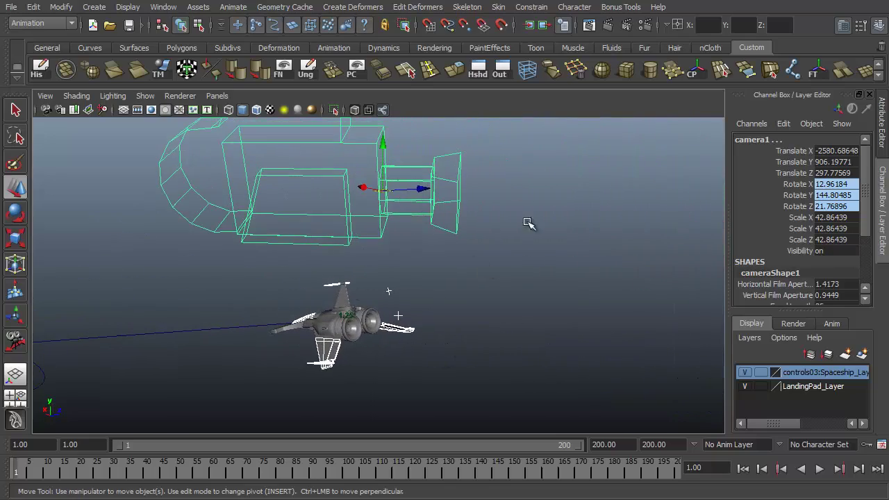
alt+drag(528, 223, 564, 258)
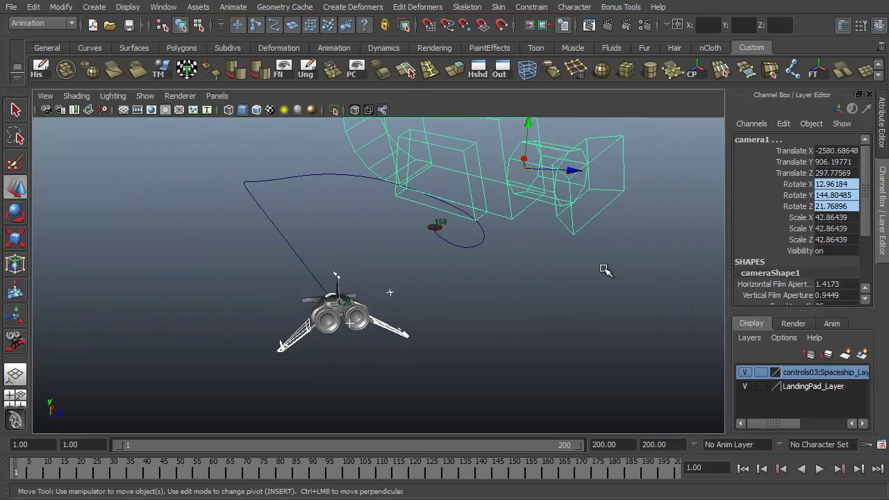
key(ctrl+a)
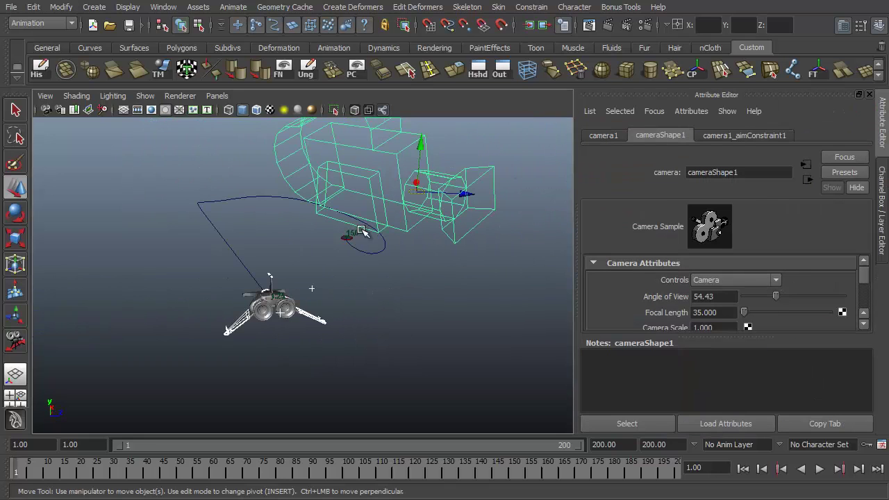
click(737, 137)
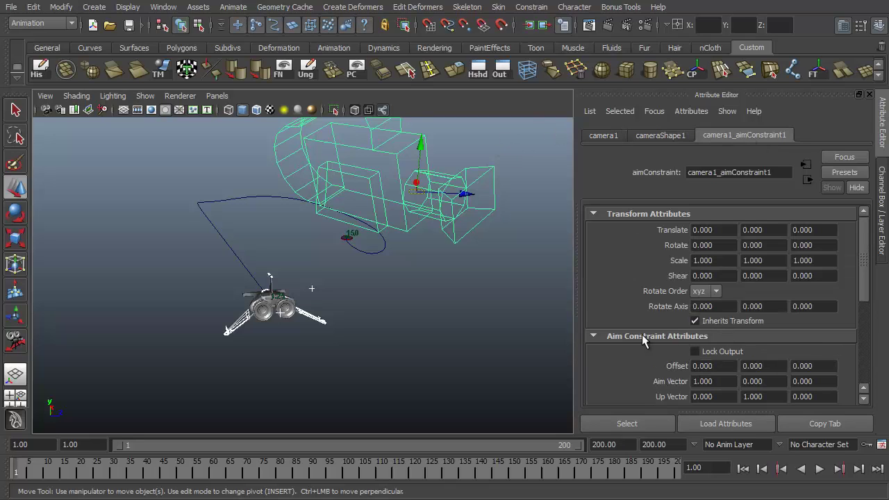
scroll(623, 318, down, 1)
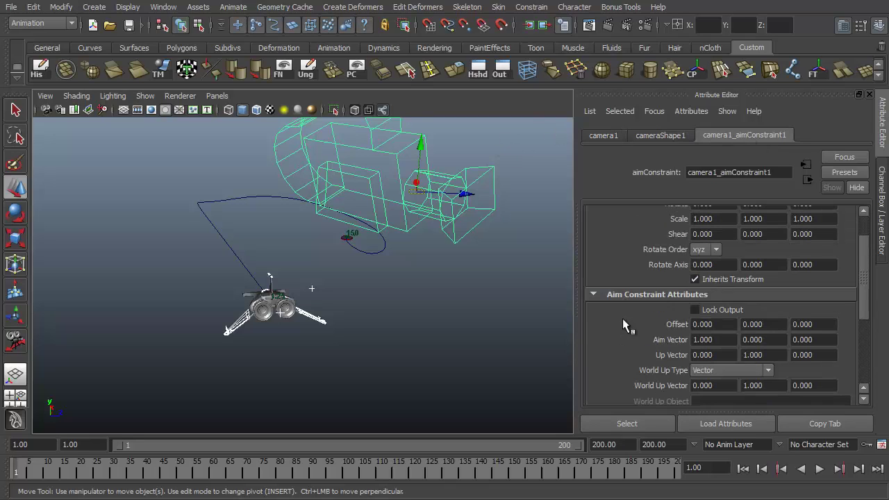
scroll(688, 300, down, 2)
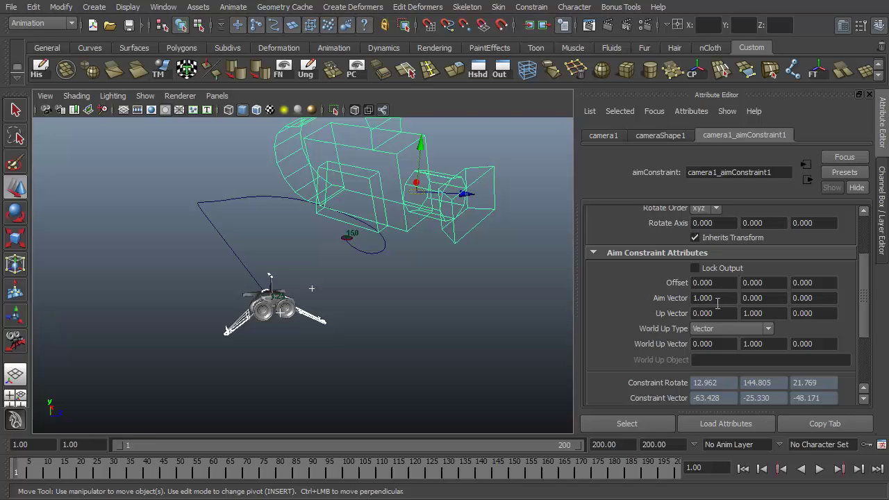
alt+drag(413, 300, 566, 304)
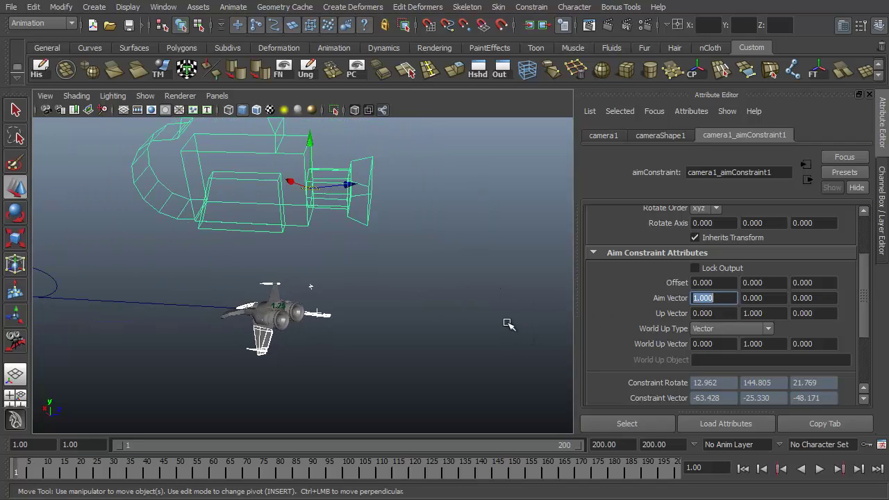
text(-1)
key(Return)
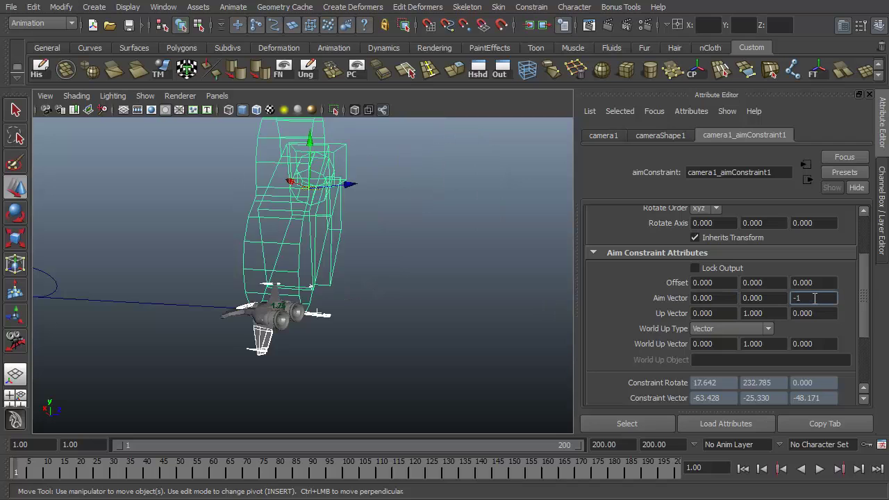
key(Return)
alt+drag(490, 321, 368, 314)
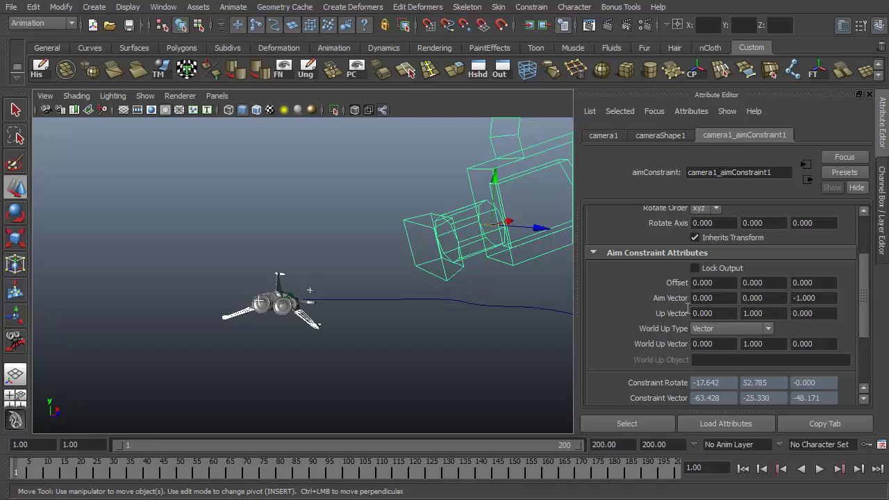
alt+drag(410, 314, 409, 340)
Step: Select the ship's root joint, play the animation to check how the camera tracks the ship, and return to frame 1
click(292, 345)
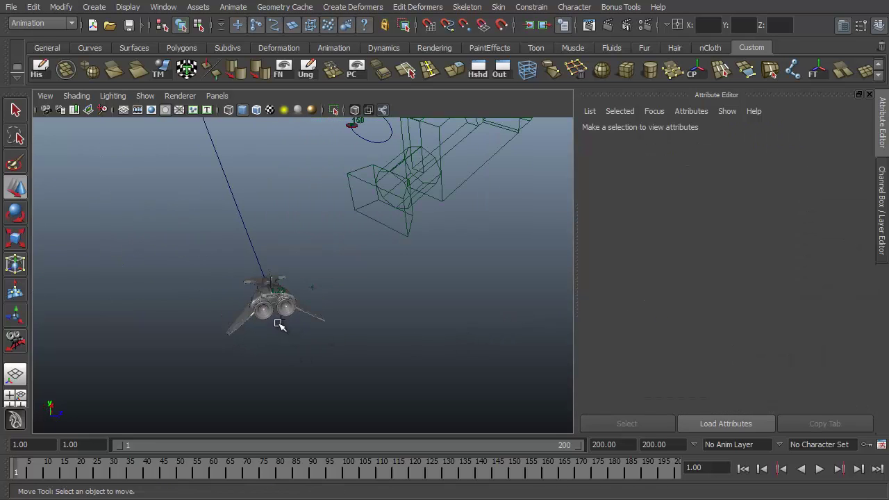
click(287, 324)
alt+drag(288, 324, 264, 330)
key(alt+v)
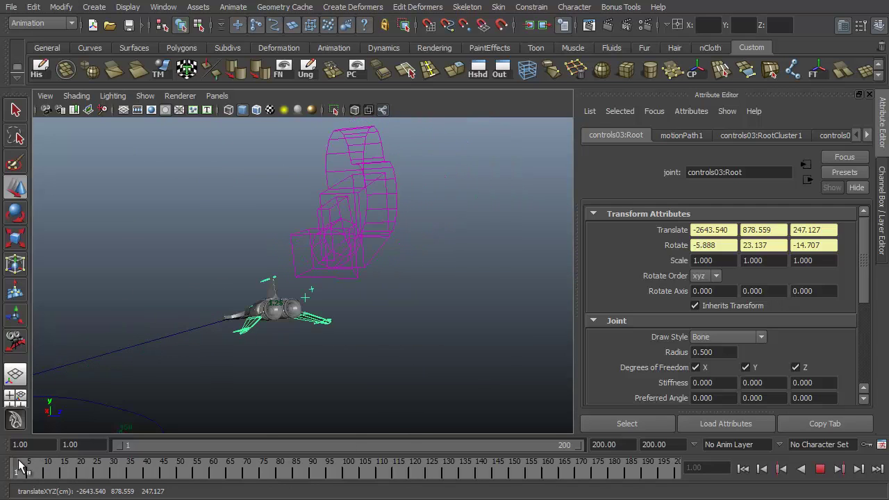
key(alt+v)
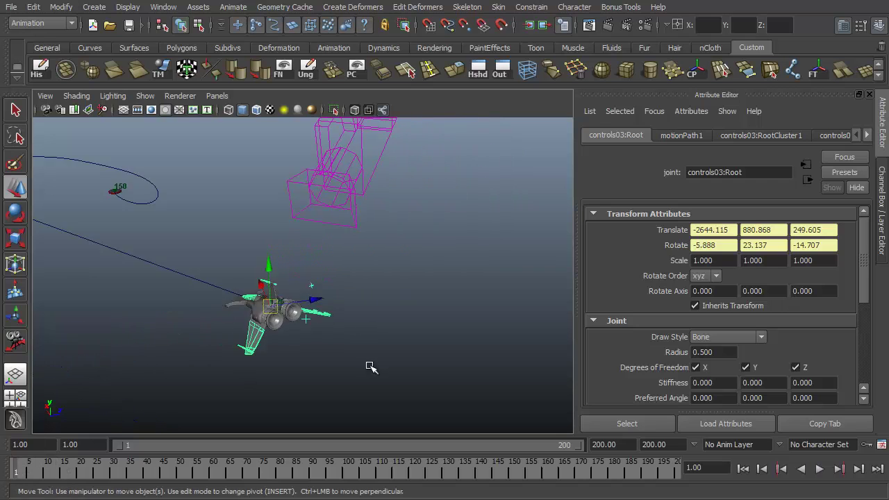
key(alt+v)
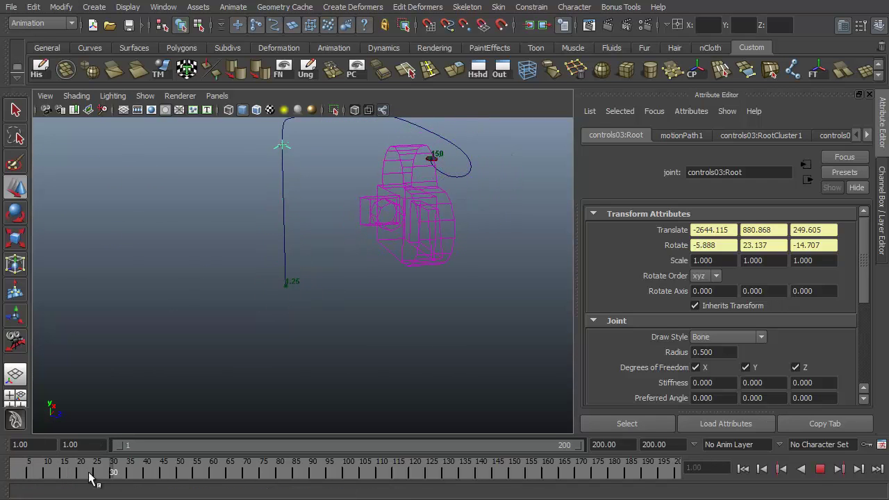
drag(89, 474, 13, 475)
Step: Parent the camera to the ship's root joint so it travels along the path with the ship
alt+drag(398, 290, 357, 308)
alt+middle_drag(357, 308, 390, 339)
alt+right_drag(390, 340, 430, 321)
click(317, 191)
alt+drag(317, 190, 402, 220)
click(301, 352)
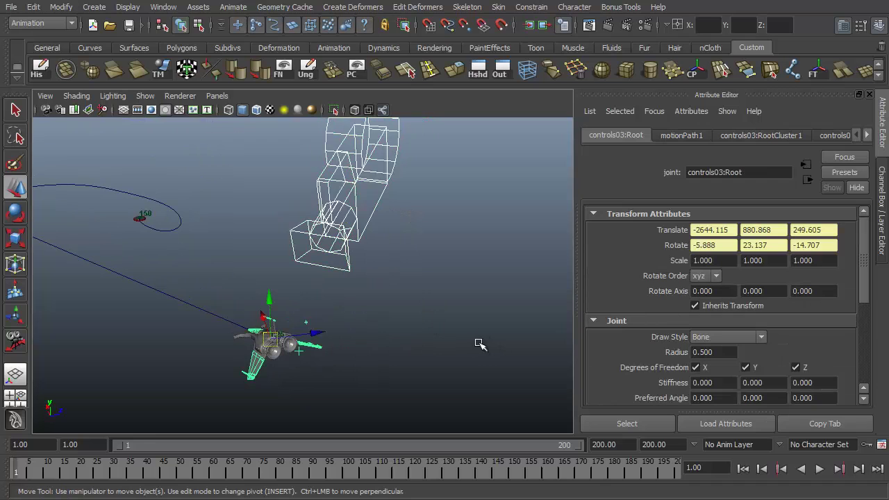
Step: Select only the camera, play and scrub the timeline to check that it moves with the ship, and go back to frame 1
drag(403, 284, 403, 284)
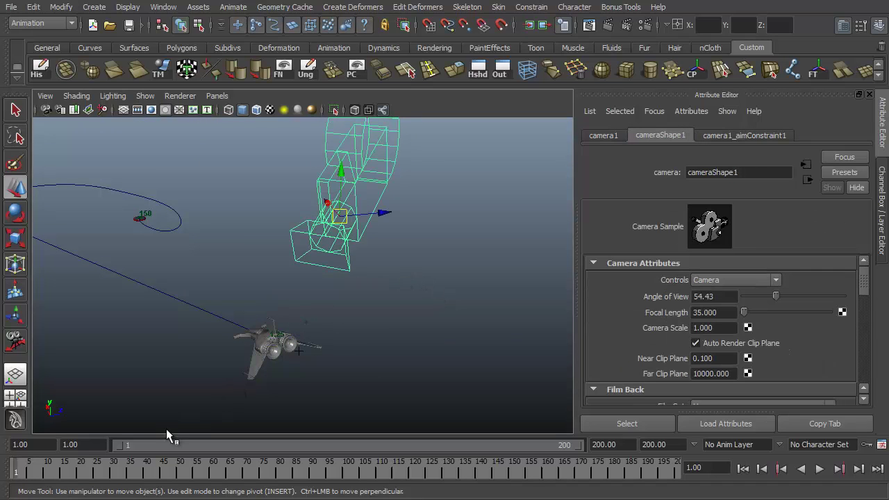
drag(21, 465, 43, 467)
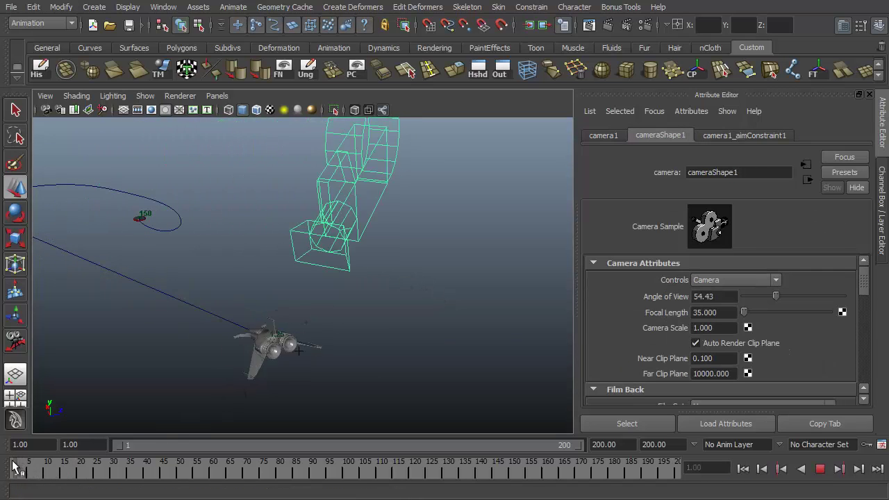
drag(498, 475, 364, 475)
key(alt+v)
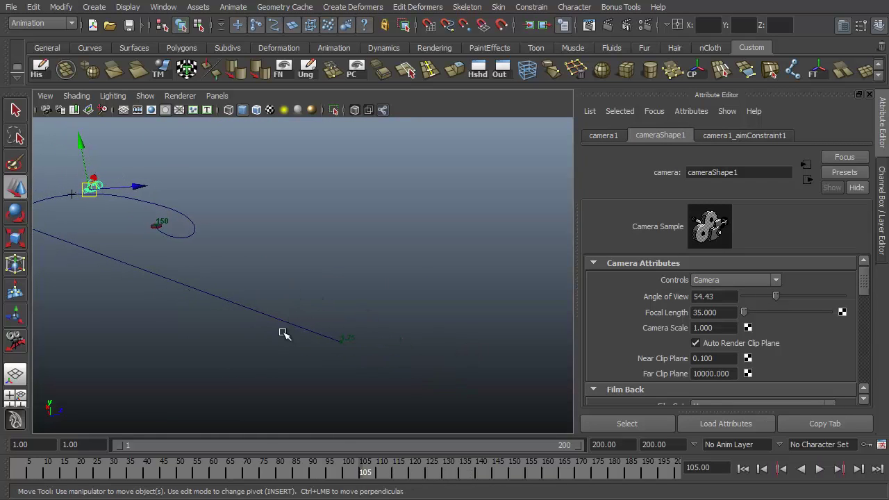
key(alt+shift+v)
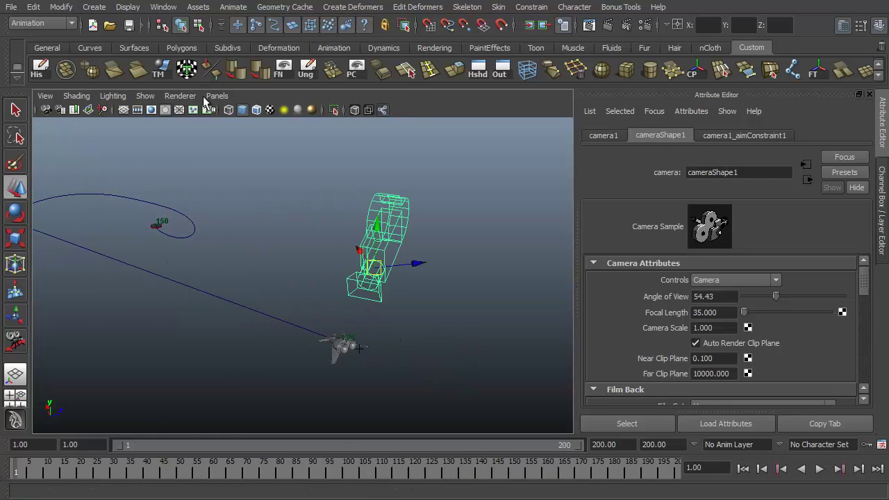
Step: Adjust the camera's position beside the ship with the Move tool and look through the camera
key(w)
drag(401, 270, 363, 256)
alt+drag(451, 245, 479, 275)
click(216, 95)
click(272, 153)
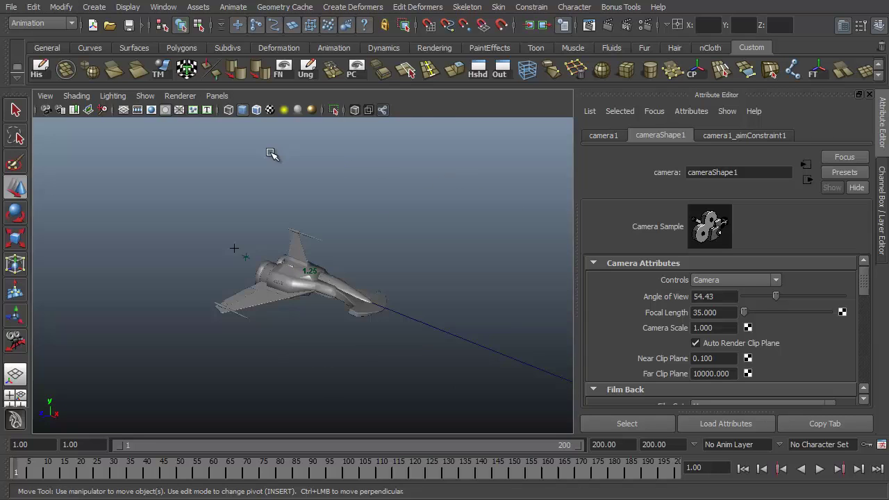
Step: Play and scrub the animation through the camera to review the follow shot, then return to frame 1
mouse_move(17, 478)
mouse_down()
mouse_move(188, 475)
mouse_move(311, 490)
mouse_up()
key(alt+shift+v)
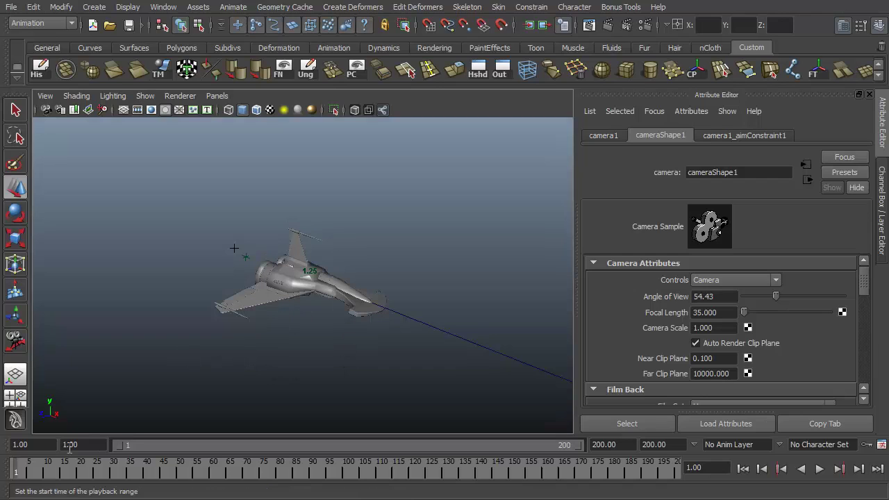
key(alt+v)
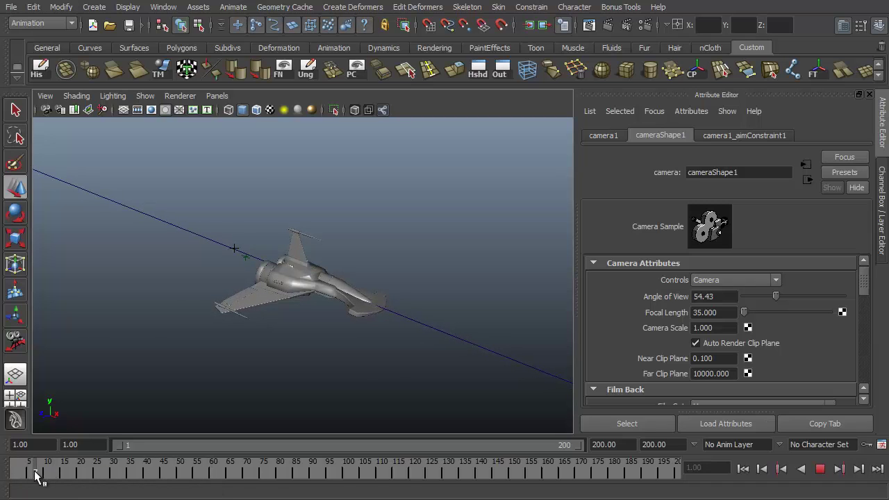
mouse_move(188, 463)
mouse_down()
mouse_move(413, 472)
mouse_move(661, 465)
mouse_move(279, 474)
mouse_up()
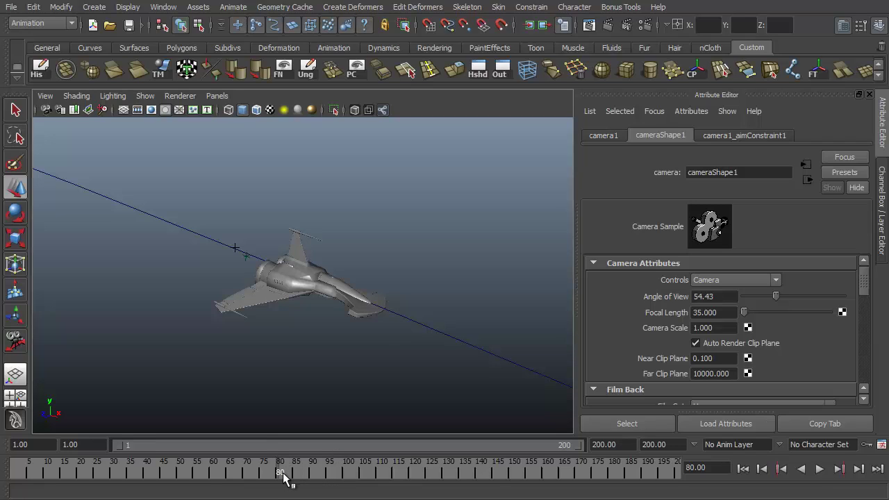
mouse_move(285, 474)
mouse_down()
mouse_move(522, 474)
mouse_move(44, 473)
mouse_move(2, 491)
mouse_up()
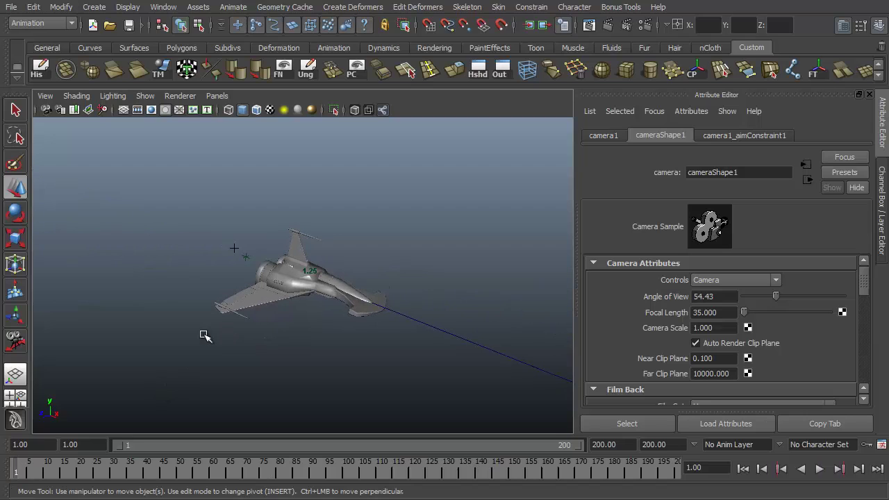
Step: Return to the perspective view and enable Bank on the motion path of the ship's root joint
click(225, 95)
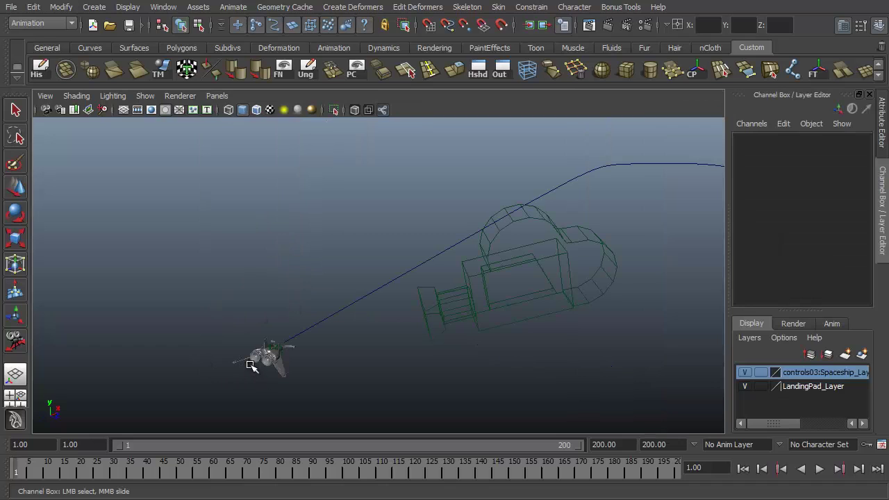
click(252, 366)
key(ctrl+a)
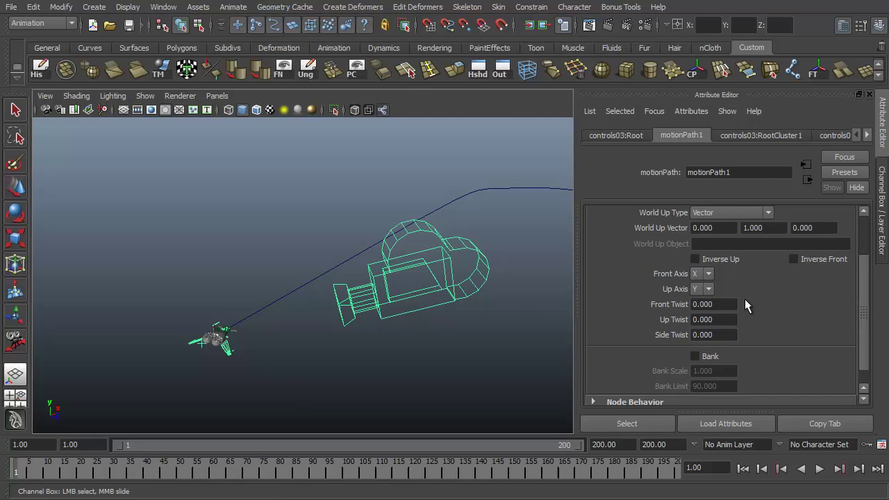
scroll(736, 311, down, 1)
click(696, 337)
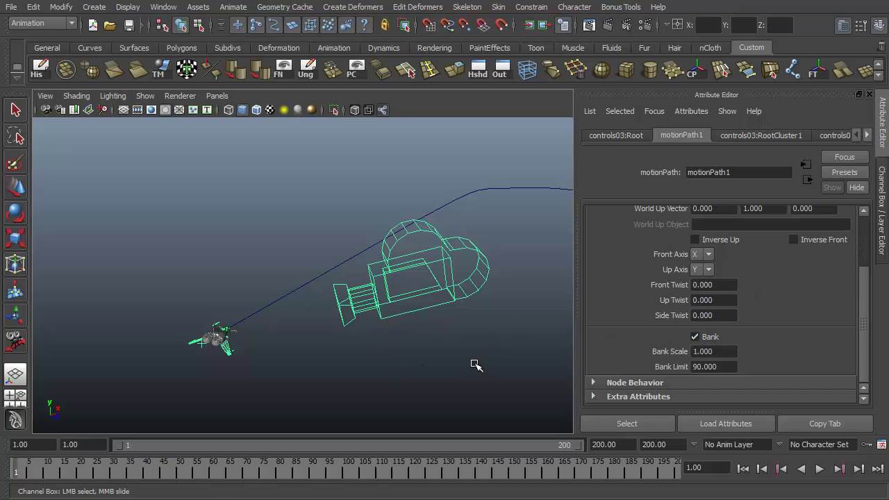
Step: Set the motion path's Bank Scale to 1.42 and check the ship's banking in the curve at frame 141
alt+drag(476, 364, 241, 407)
drag(79, 480, 185, 483)
alt+drag(479, 259, 317, 349)
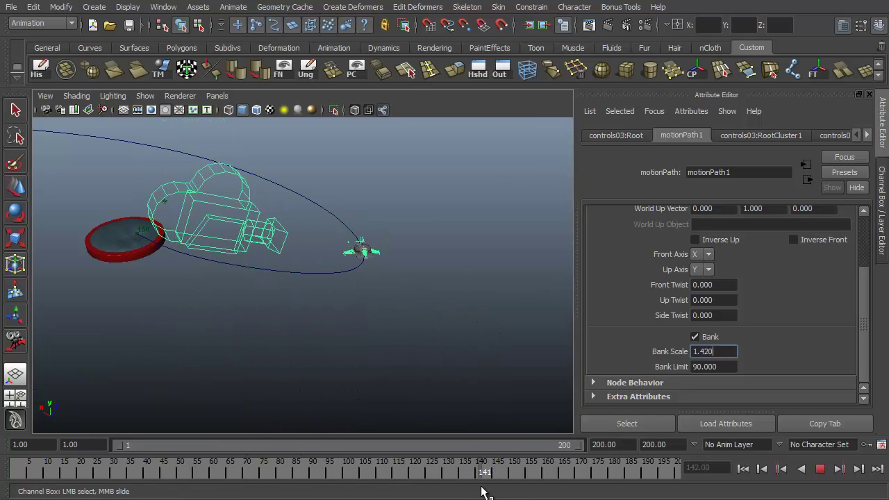
key(Escape)
alt+middle_drag(380, 370, 314, 360)
alt+right_drag(315, 360, 453, 328)
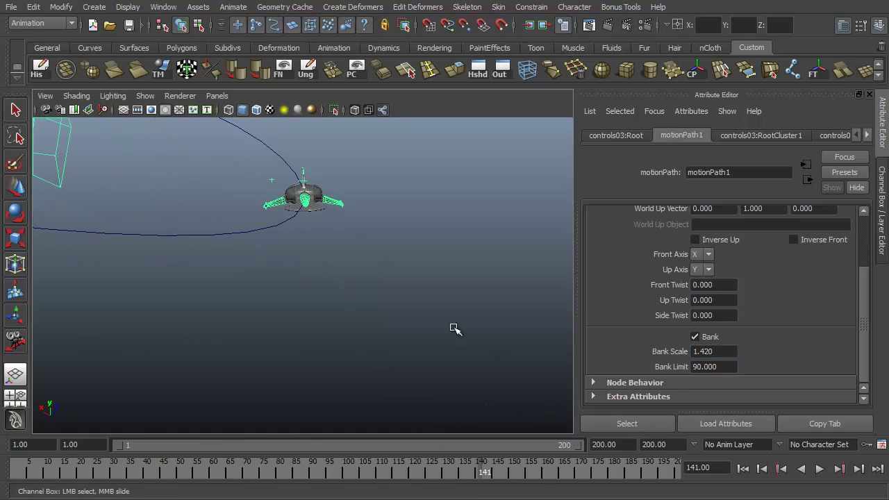
Step: Try higher Bank Scale values up to 25 on the motion path and scrub around frame 141 to judge the banking
alt+middle_drag(421, 321, 471, 385)
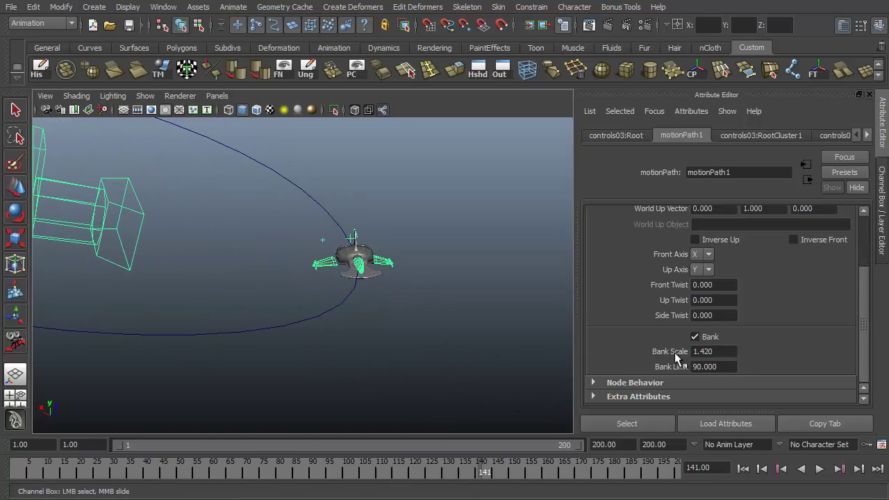
ctrl+drag(701, 356, 877, 356)
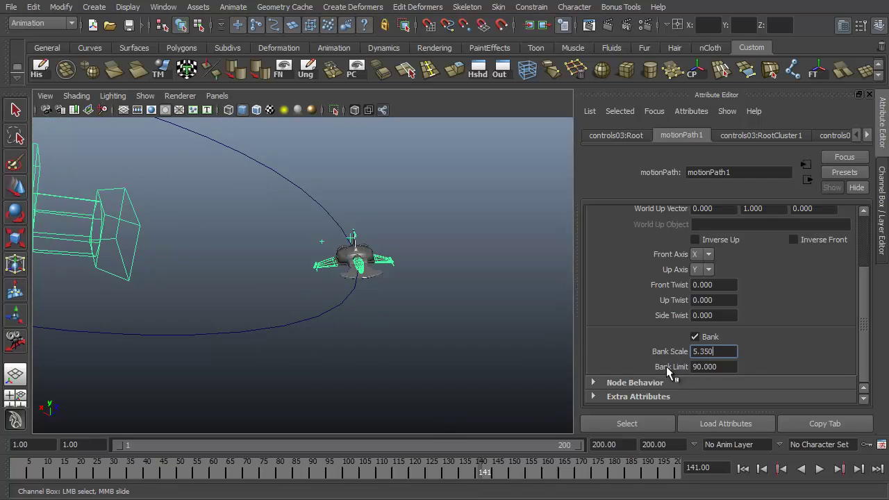
ctrl+drag(695, 352, 869, 350)
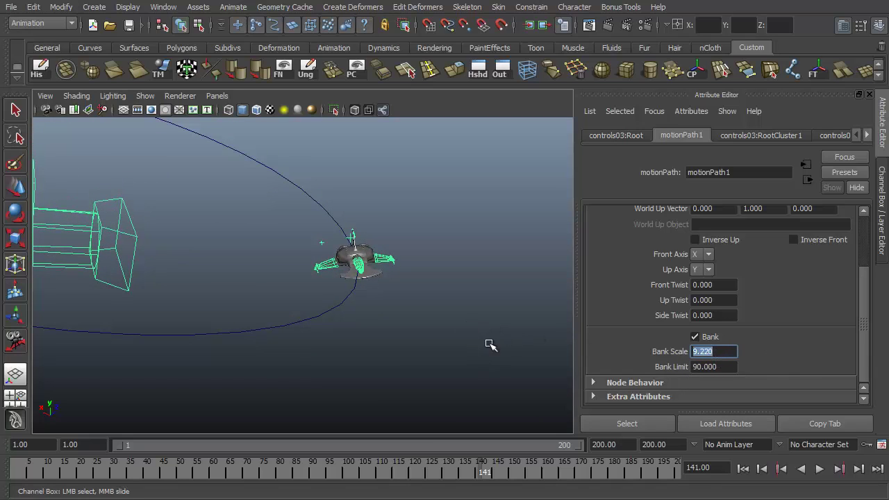
key(Return)
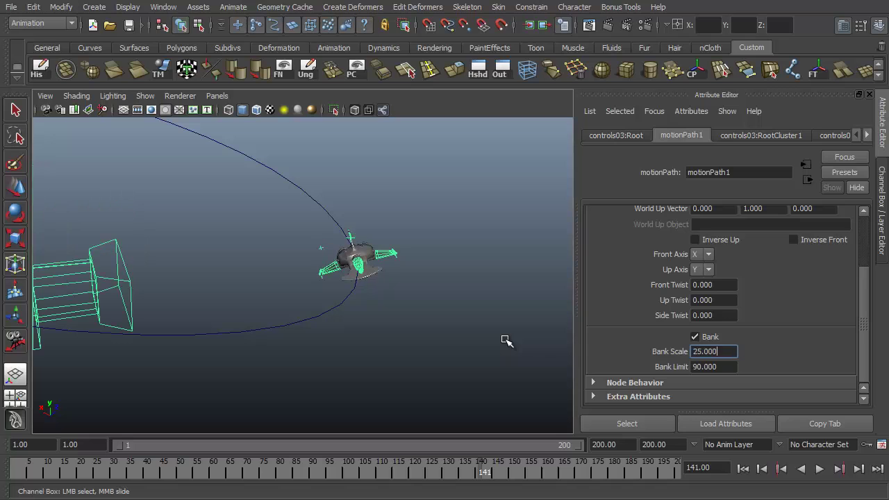
key(alt+v)
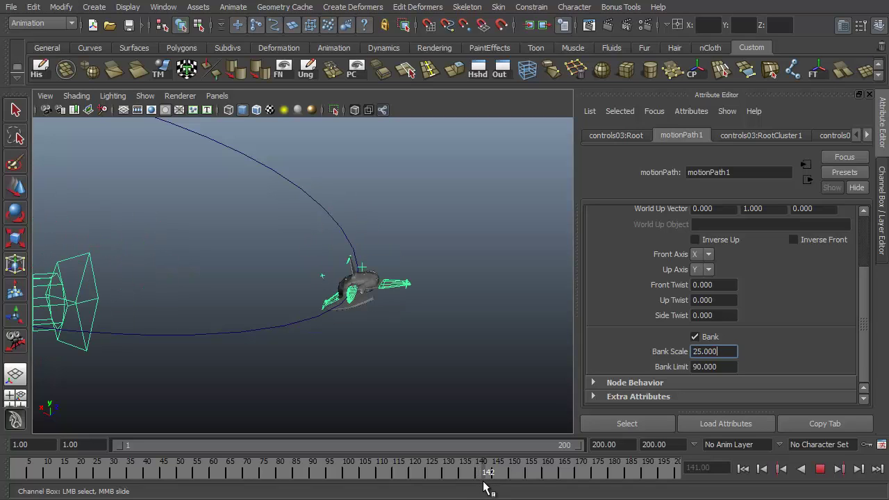
drag(484, 485, 480, 484)
Step: Set the motion path's Bank Scale to 50 and inspect the ship's banking up close in the curve at frame 142
double_click(722, 355)
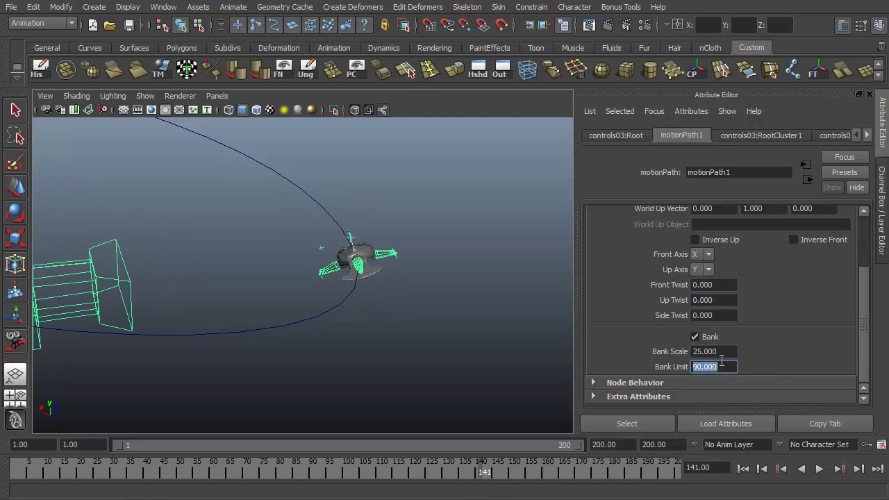
text(50)
key(Return)
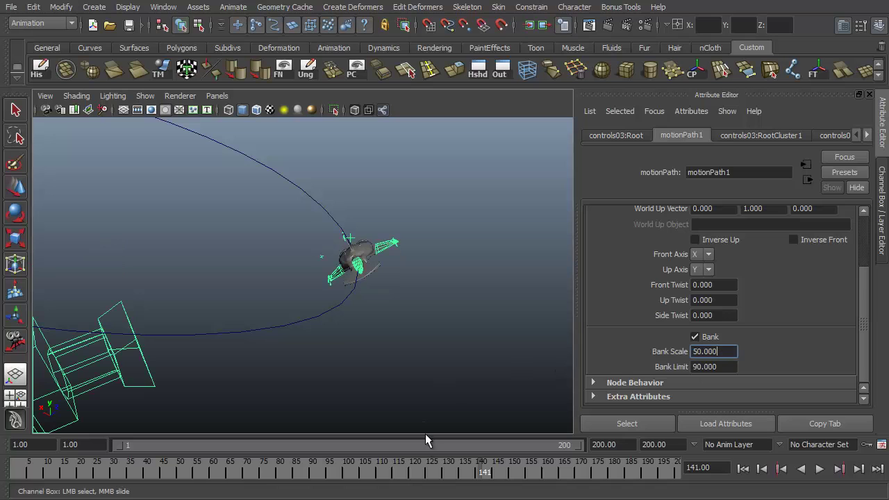
alt+middle_drag(412, 337, 437, 338)
alt+right_drag(437, 338, 40, 292)
alt+middle_drag(222, 331, 379, 320)
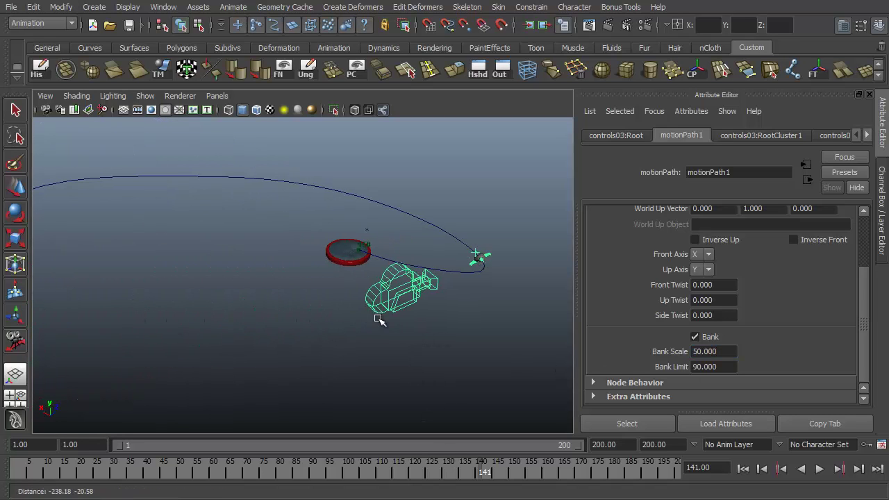
mouse_move(482, 472)
mouse_down()
mouse_move(463, 473)
mouse_move(514, 482)
mouse_move(488, 488)
mouse_move(460, 473)
mouse_move(484, 488)
mouse_up()
alt+middle_drag(464, 354, 258, 342)
alt+right_drag(257, 341, 325, 354)
alt+drag(326, 353, 453, 270)
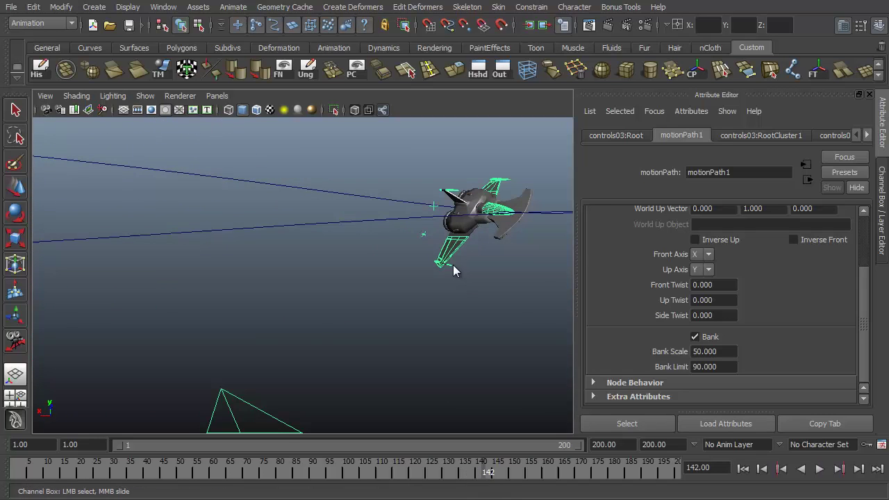
alt+drag(497, 309, 465, 355)
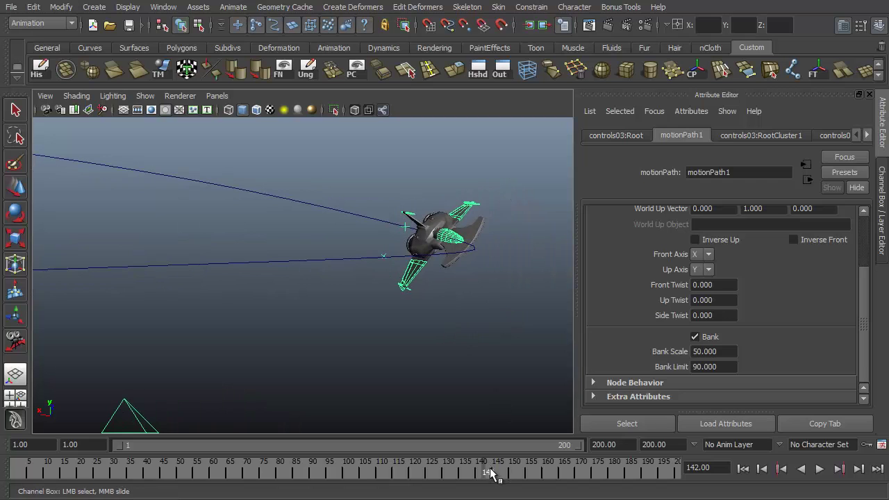
Step: Scrub between frames 145 and 152 to examine the ship's banking as it approaches and reaches the landing pad
mouse_move(491, 473)
mouse_down()
mouse_move(470, 475)
mouse_move(505, 475)
mouse_up()
alt+middle_drag(233, 324, 424, 321)
alt+right_drag(424, 321, 266, 317)
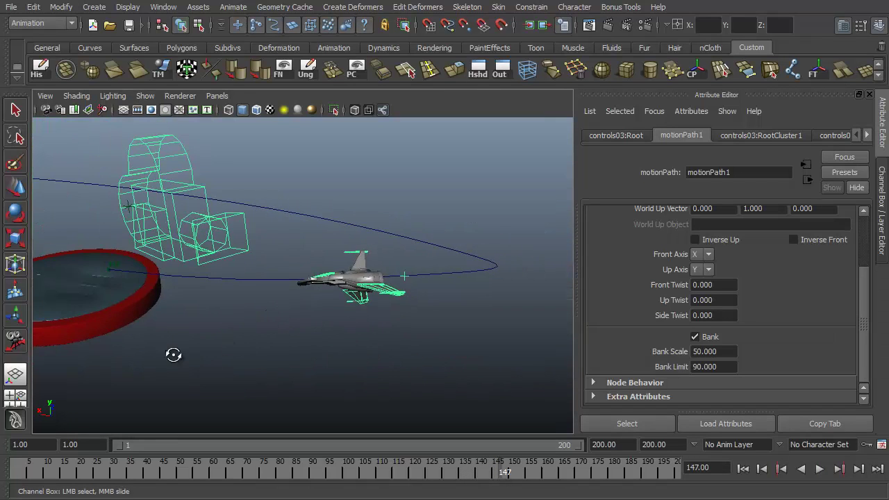
alt+drag(173, 356, 299, 351)
drag(496, 473, 521, 478)
alt+drag(445, 378, 510, 337)
alt+middle_drag(510, 337, 392, 312)
alt+drag(391, 312, 423, 337)
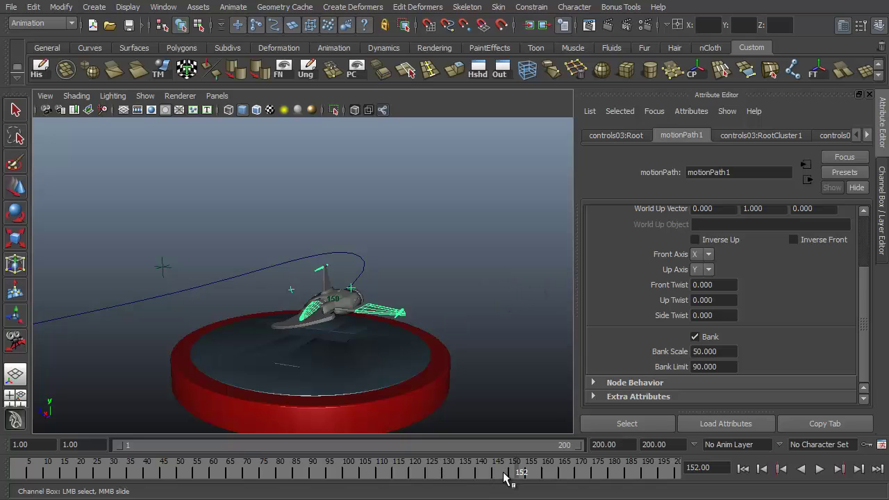
key(alt+v)
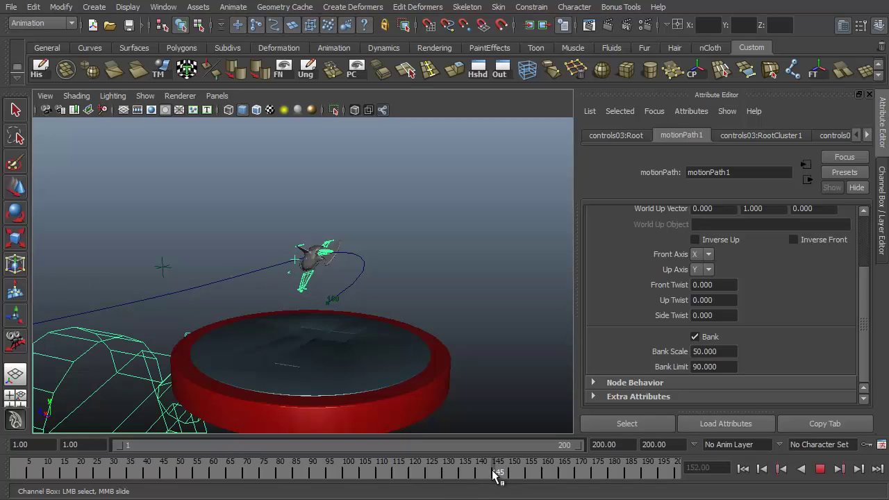
click(498, 476)
key(alt+v)
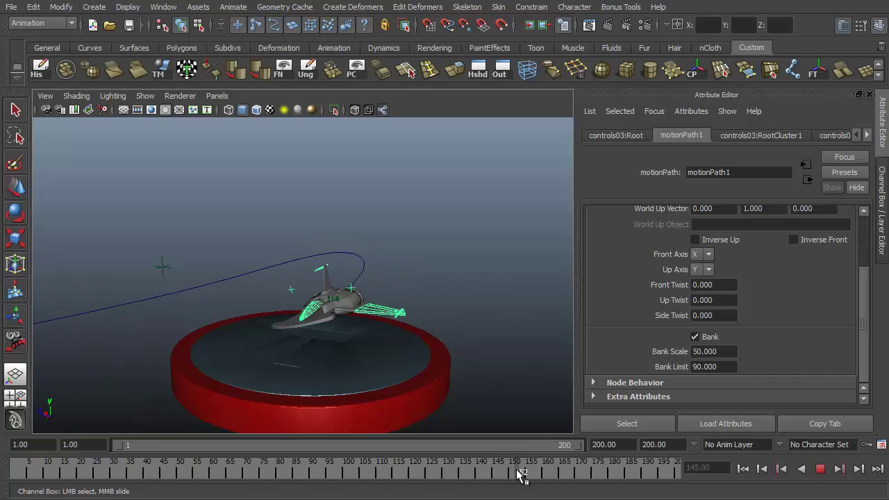
Step: Key the motion path's Bank Scale at 50 on frame 146 and at 1 on frame 150
drag(516, 474, 496, 480)
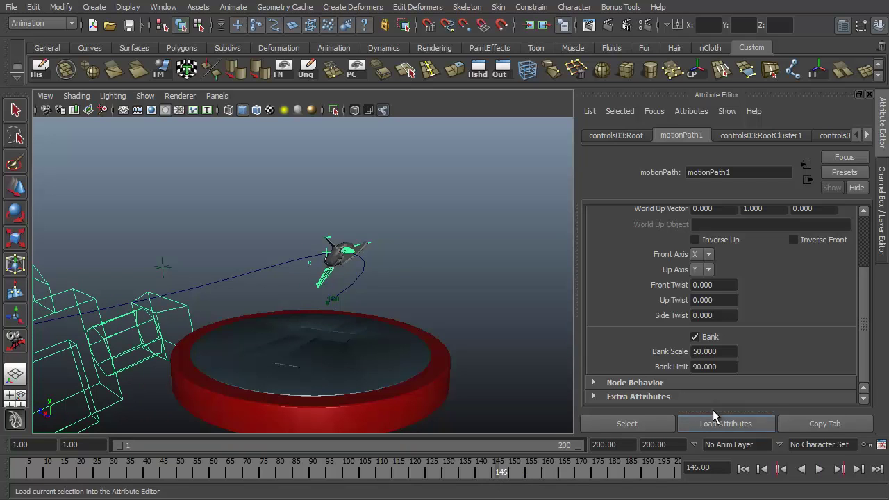
right_click(675, 352)
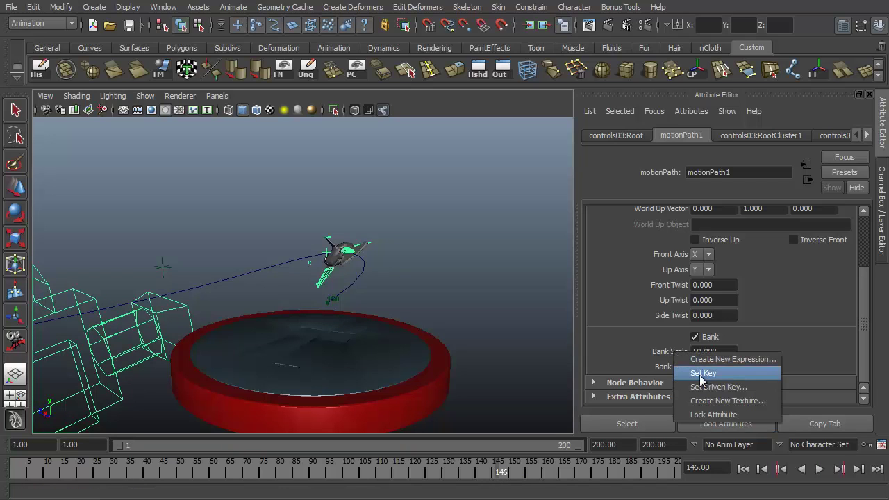
click(699, 375)
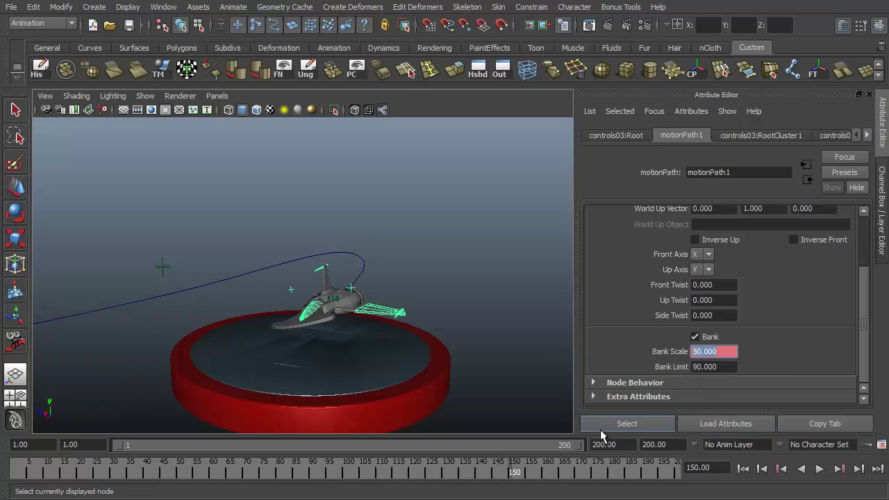
text(1)
key(Return)
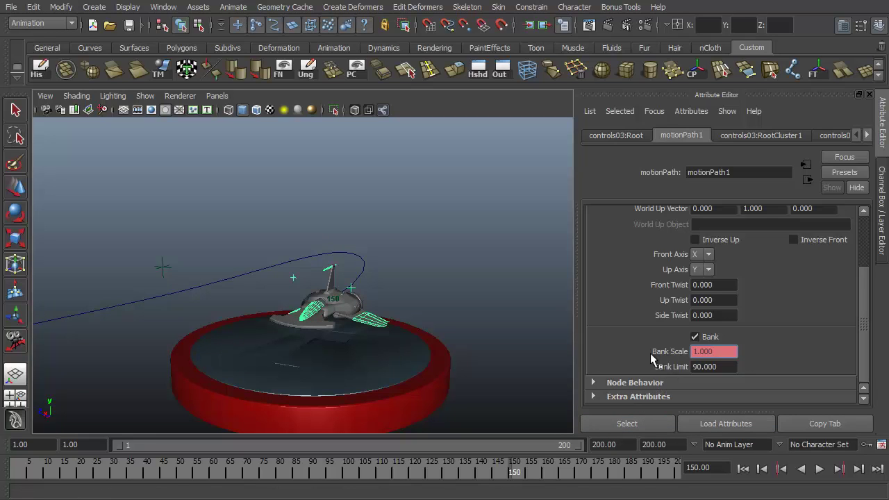
right_click(669, 351)
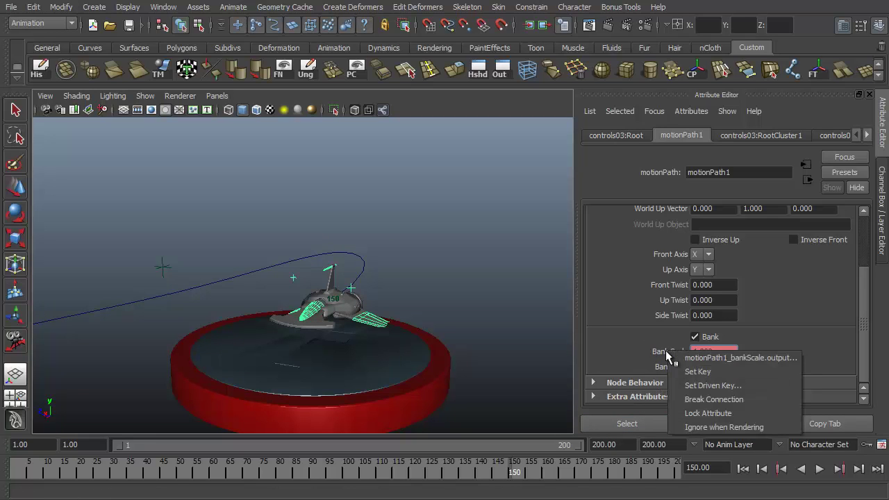
click(709, 372)
Step: Scrub the last frames up to 150 and check the ship's touchdown on the landing pad from another angle
drag(493, 475, 514, 481)
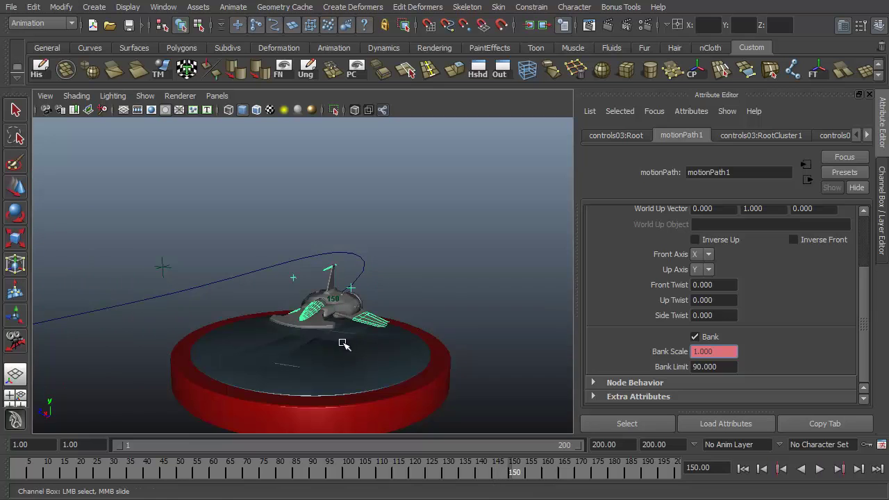
alt+drag(343, 344, 278, 365)
mouse_move(528, 474)
mouse_down()
mouse_move(429, 480)
mouse_move(526, 487)
mouse_move(458, 494)
mouse_move(514, 489)
mouse_move(438, 490)
mouse_move(525, 495)
mouse_move(449, 487)
mouse_move(498, 485)
mouse_move(506, 493)
mouse_move(513, 470)
mouse_up()
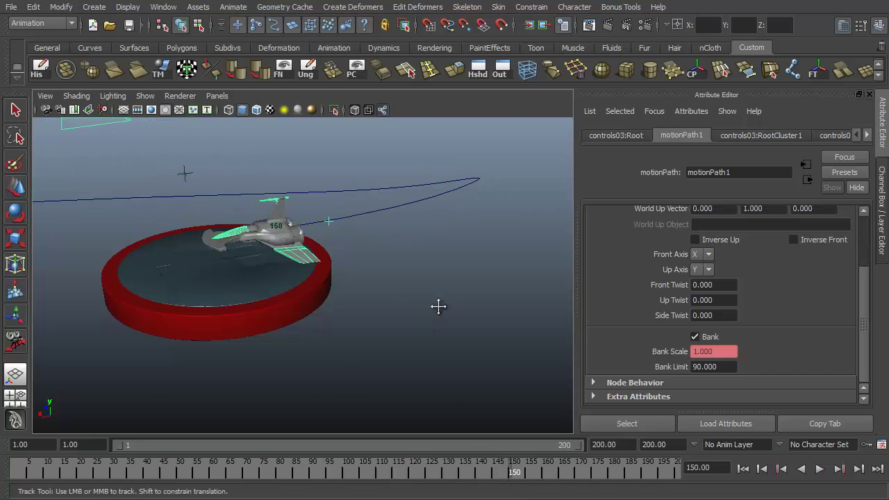
alt+right_drag(437, 305, 398, 340)
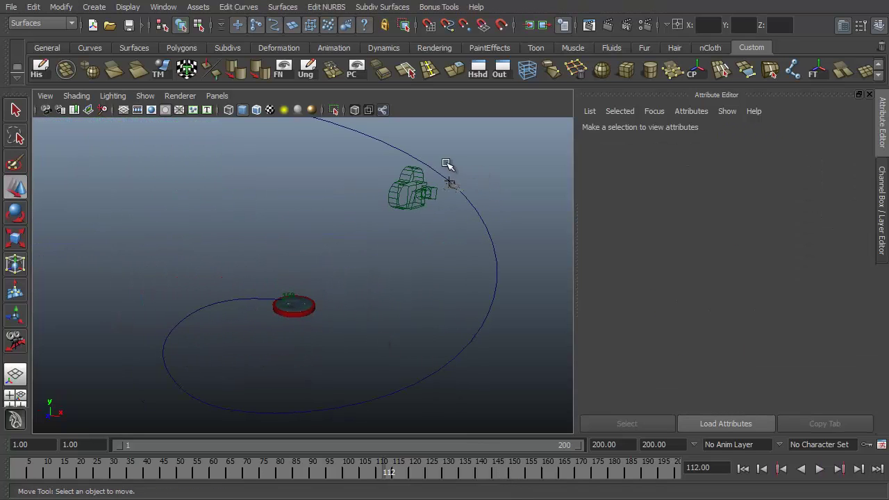
Step: Select the ship's root joint at frame 112 and show its channels in the Channel Box
click(453, 185)
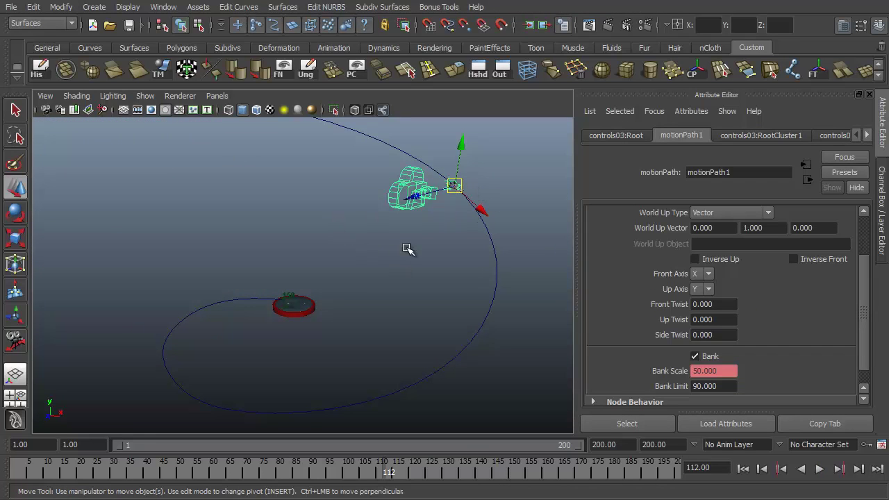
key(ctrl+a)
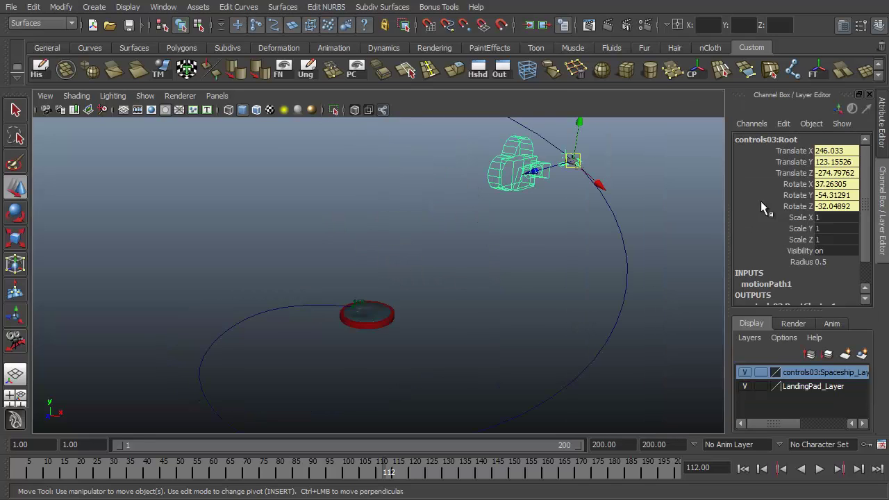
alt+drag(524, 267, 539, 248)
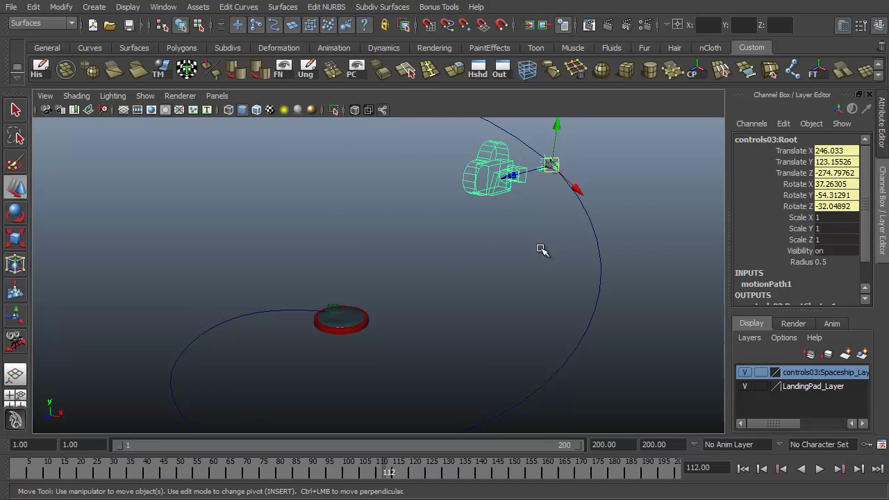
Step: Open the Graph Editor for the root joint, enlarge its window and frame all animation curves
click(167, 7)
mouse_move(194, 55)
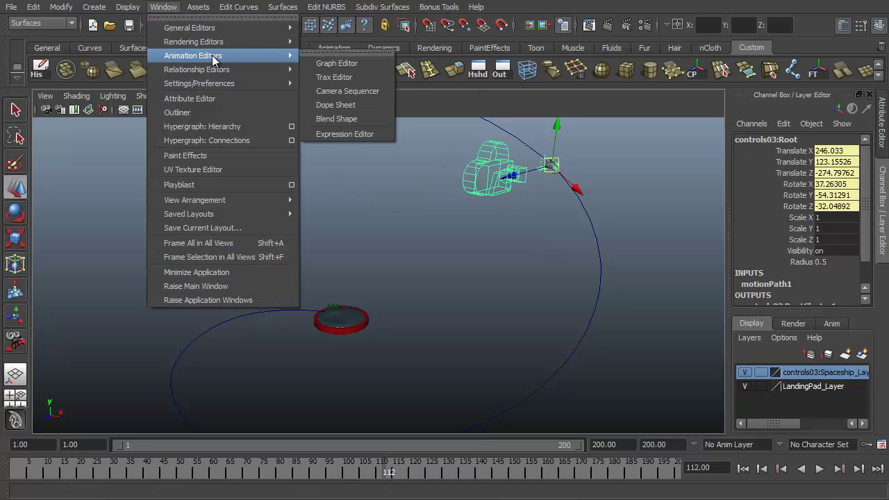
click(316, 62)
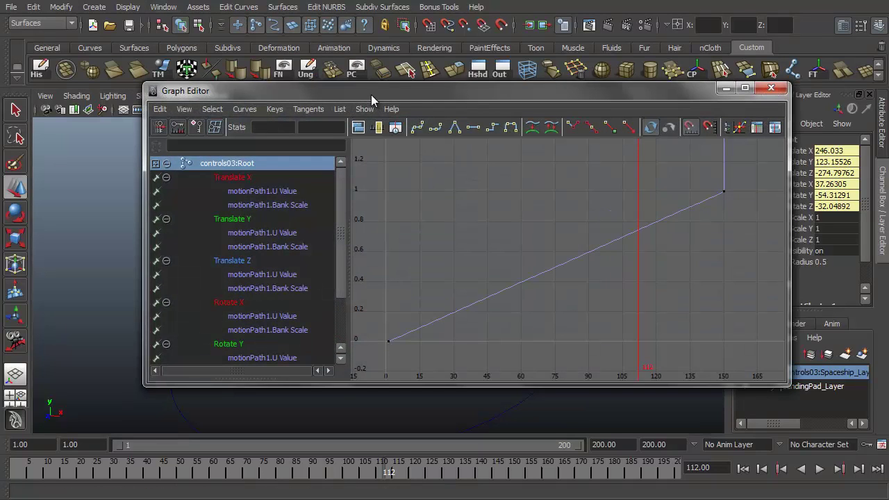
drag(371, 94, 263, 43)
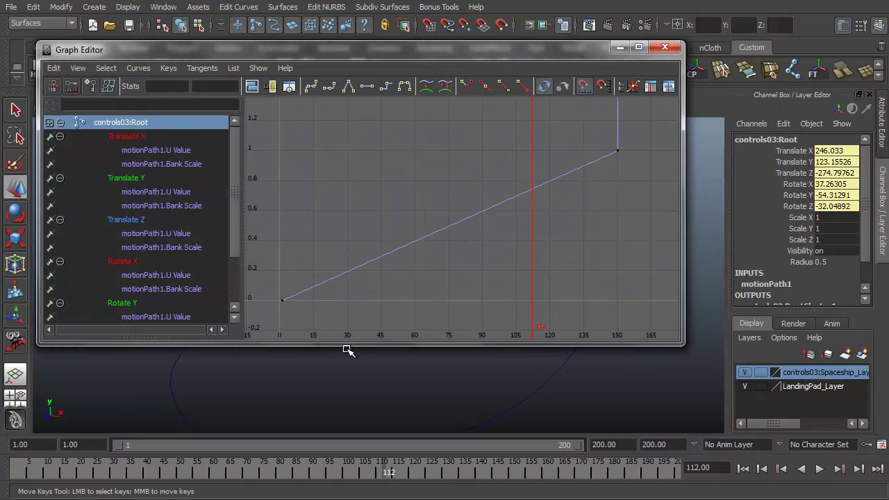
drag(347, 345, 344, 431)
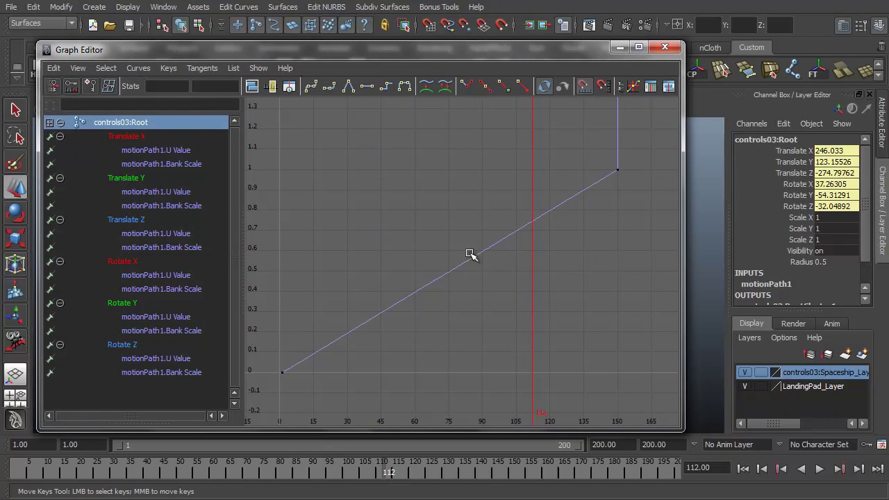
key(a)
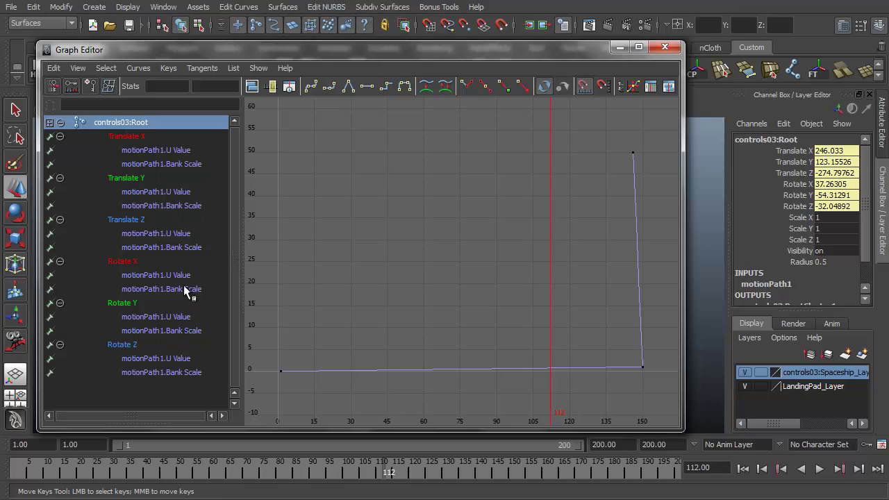
Step: Examine the motion path's Bank Scale curve under Translate X, Y and Z and Rotate X
click(152, 164)
click(175, 206)
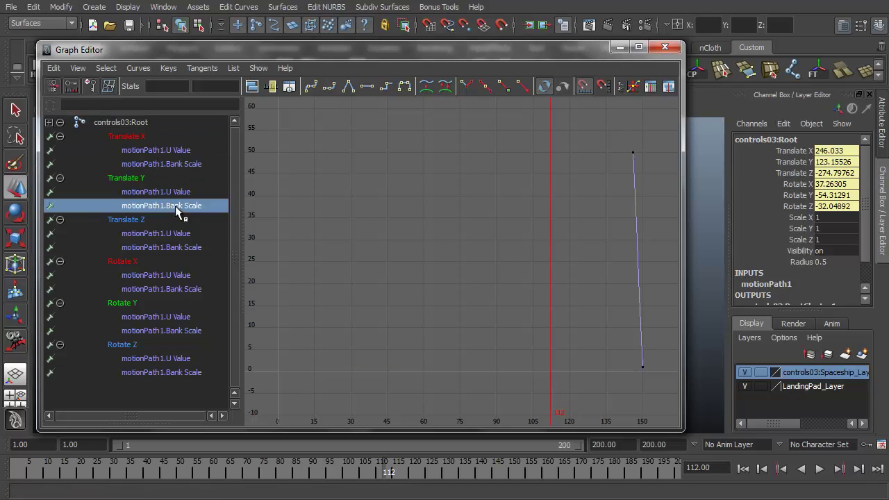
click(161, 249)
click(170, 289)
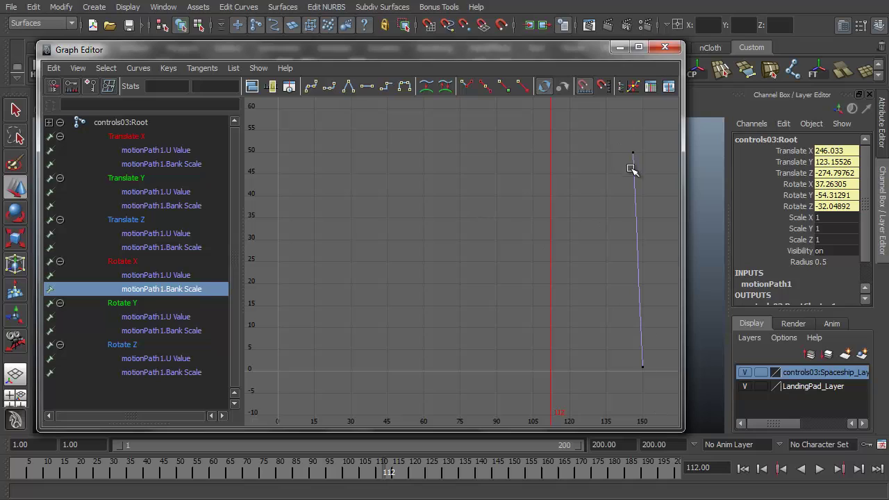
Step: Select the motion path's U Value curves under all translate and rotate channels and frame them in the graph
click(170, 155)
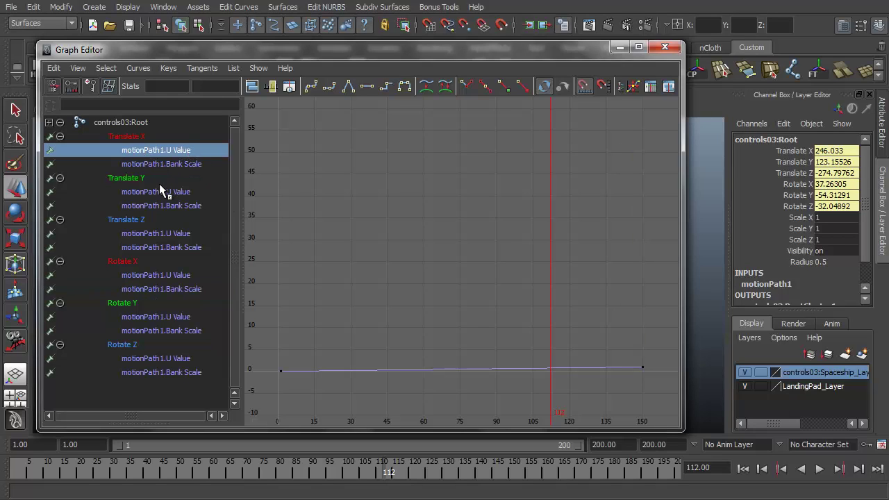
ctrl+click(179, 190)
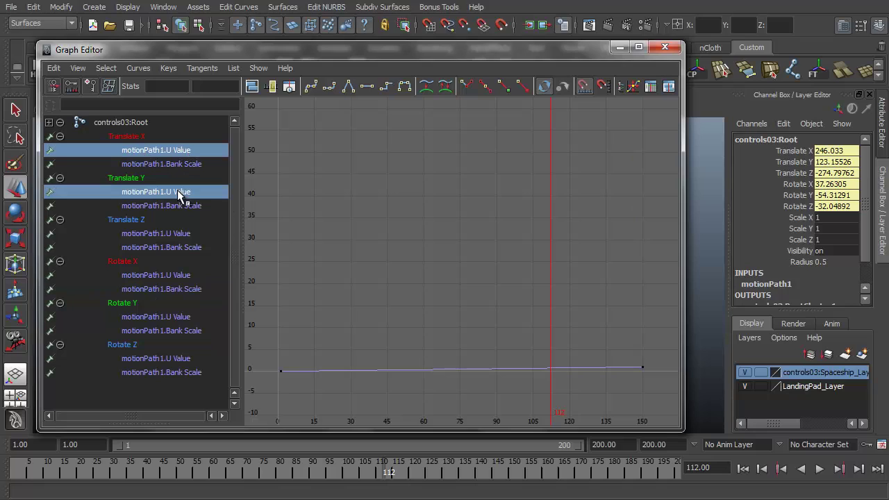
ctrl+click(148, 236)
ctrl+click(169, 276)
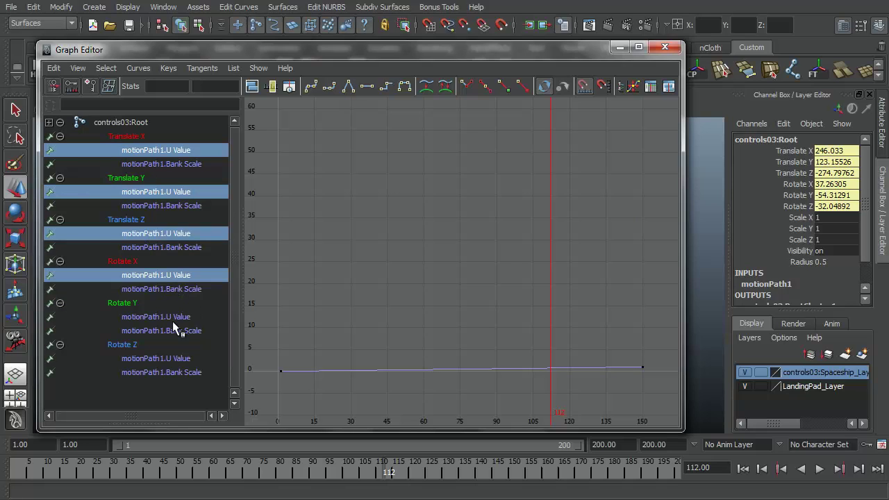
ctrl+click(170, 318)
ctrl+click(172, 358)
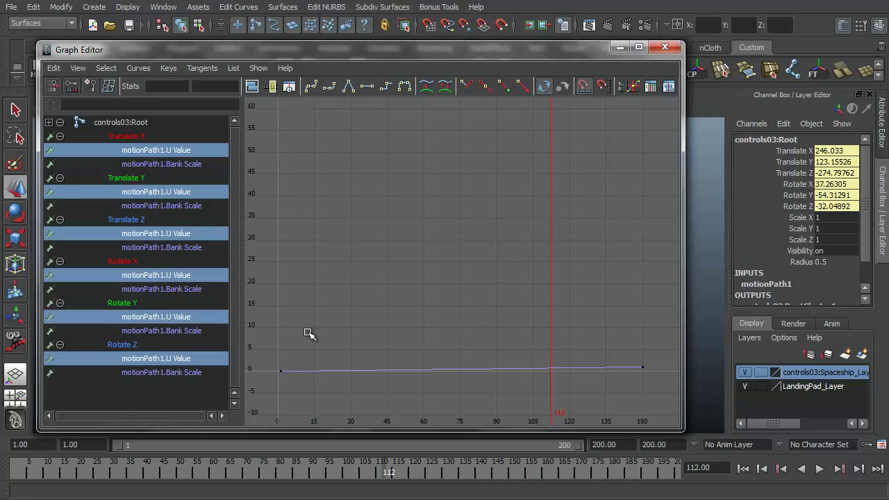
key(f)
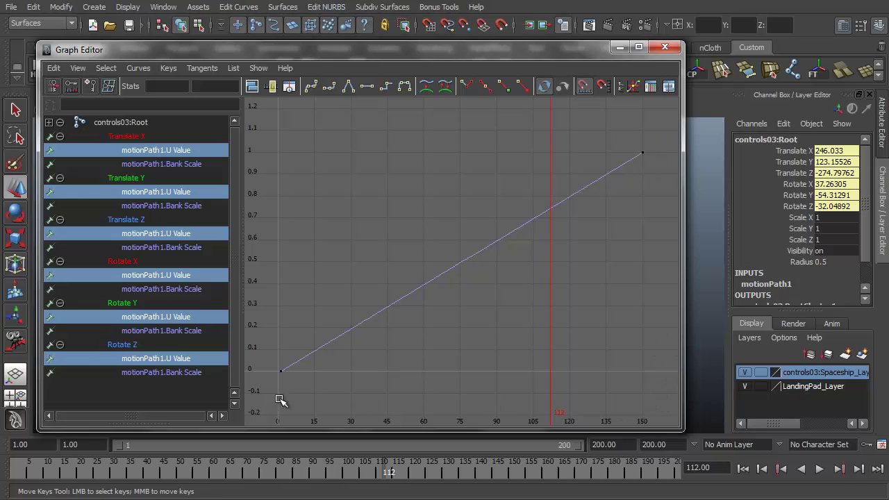
Step: Level the incoming tangent of the U Value curve's key at frame 150 so the ship eases into its landing
drag(298, 358, 264, 378)
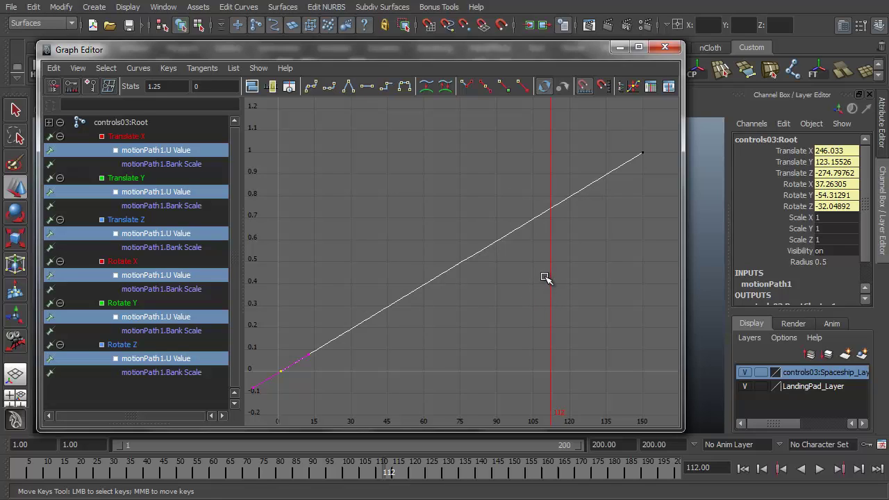
drag(633, 139, 649, 167)
middle_drag(625, 166, 625, 166)
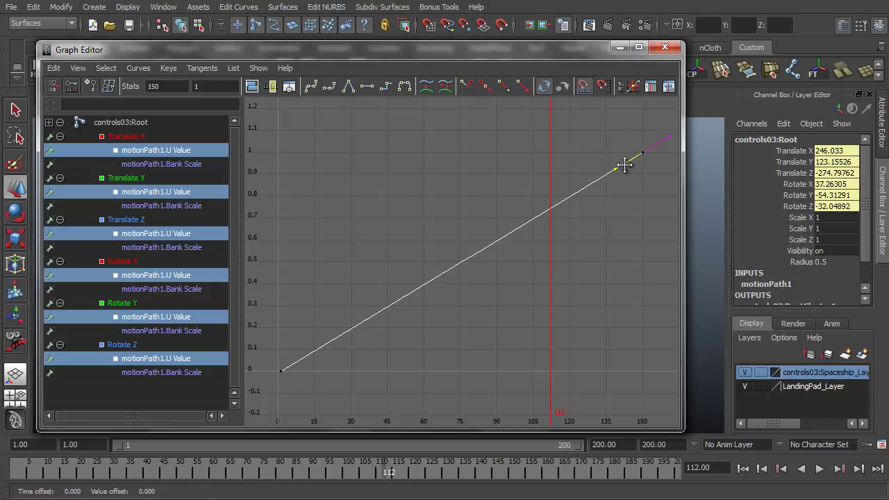
drag(626, 165, 577, 150)
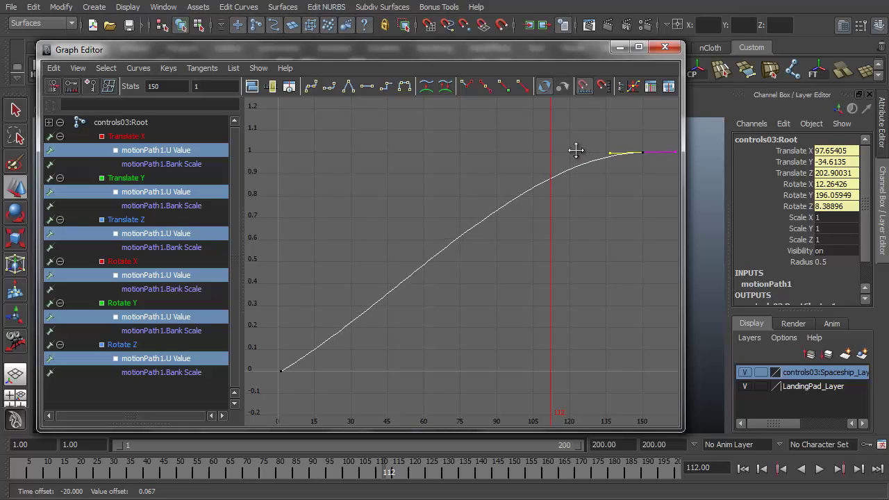
middle_drag(571, 149, 570, 149)
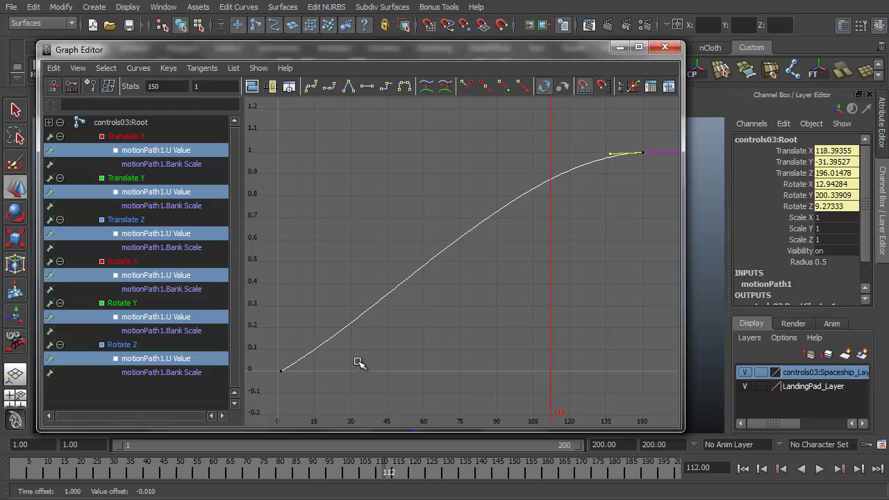
Step: Steepen the outgoing tangent of the U Value curve's first key so the ship starts its flight faster
drag(288, 394, 272, 358)
middle_drag(310, 364, 317, 320)
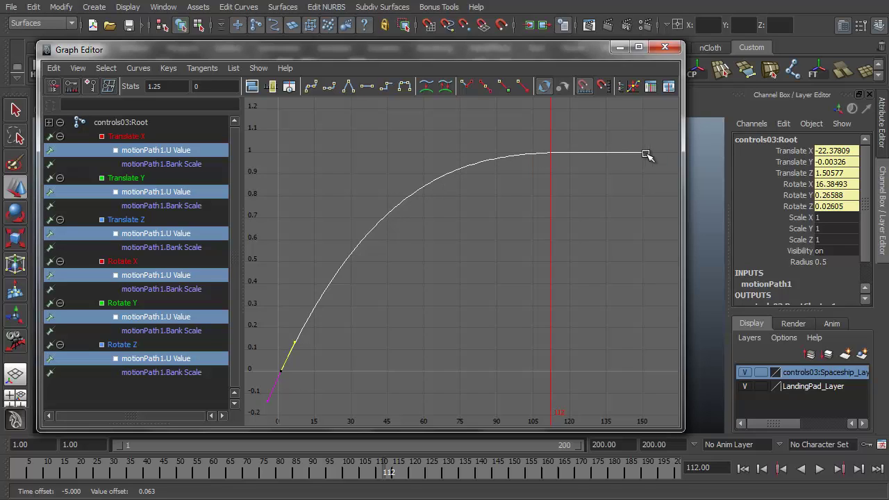
middle_drag(343, 342, 342, 340)
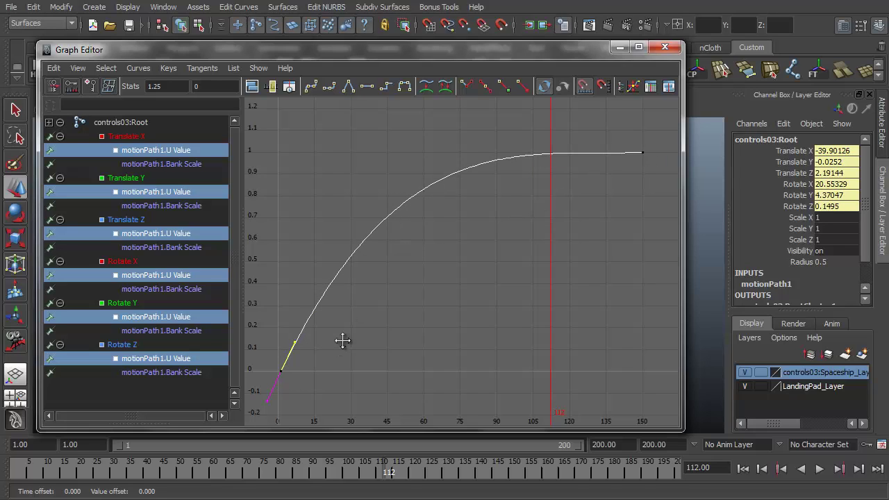
Step: Play the animation from frame 1 with the whole flight path in view to check the ship's speed
click(620, 47)
alt+drag(526, 313, 496, 298)
alt+middle_drag(496, 298, 594, 248)
alt+drag(594, 248, 562, 237)
alt+middle_drag(562, 238, 563, 244)
alt+drag(562, 243, 463, 242)
click(743, 469)
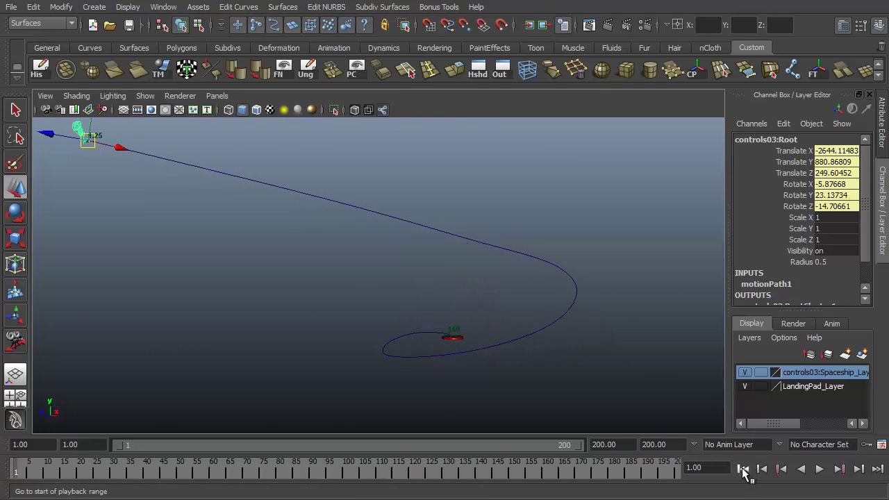
click(819, 468)
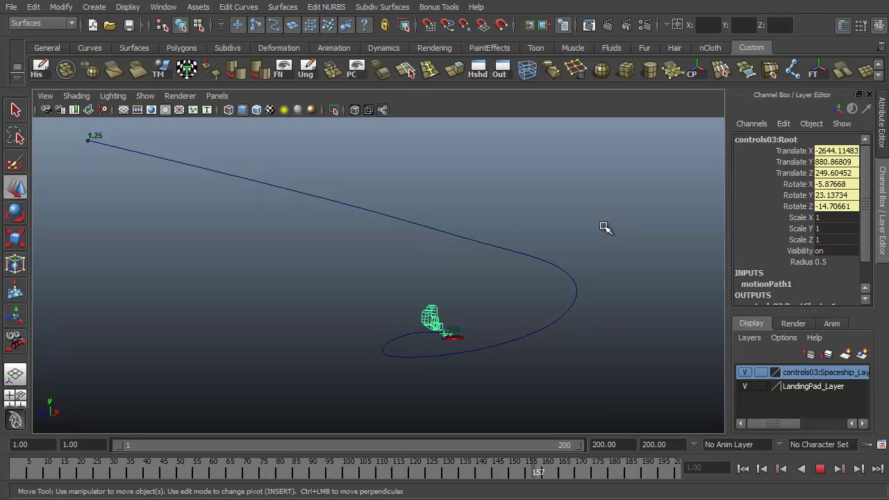
Step: Watch the ship's slowdown at the landing pad from close up, and return the stopped playback to frame 1
alt+drag(272, 353, 304, 367)
alt+middle_drag(304, 367, 208, 264)
alt+right_drag(208, 264, 613, 377)
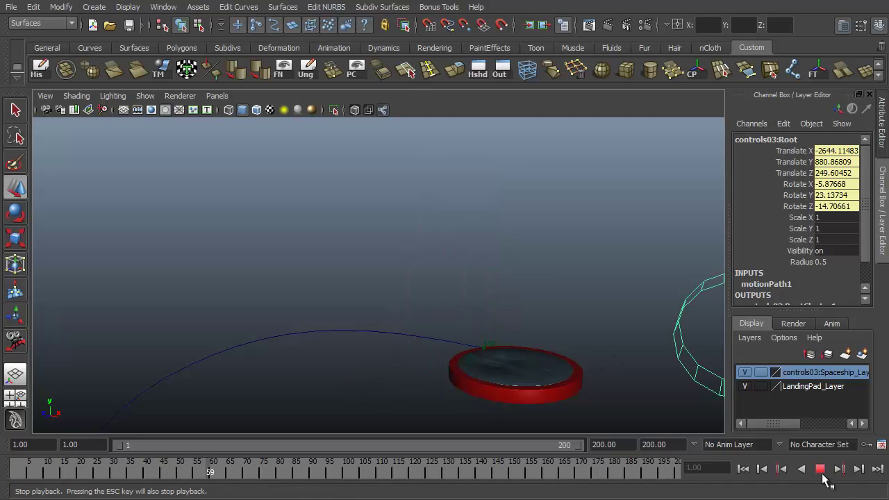
click(820, 469)
click(743, 469)
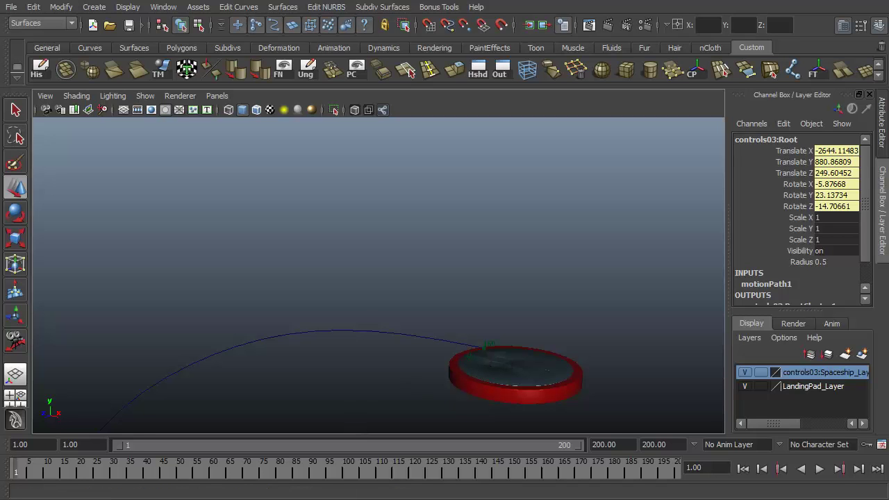
Step: Apply flat tangents to the U Value curve's key at frame 150
click(98, 499)
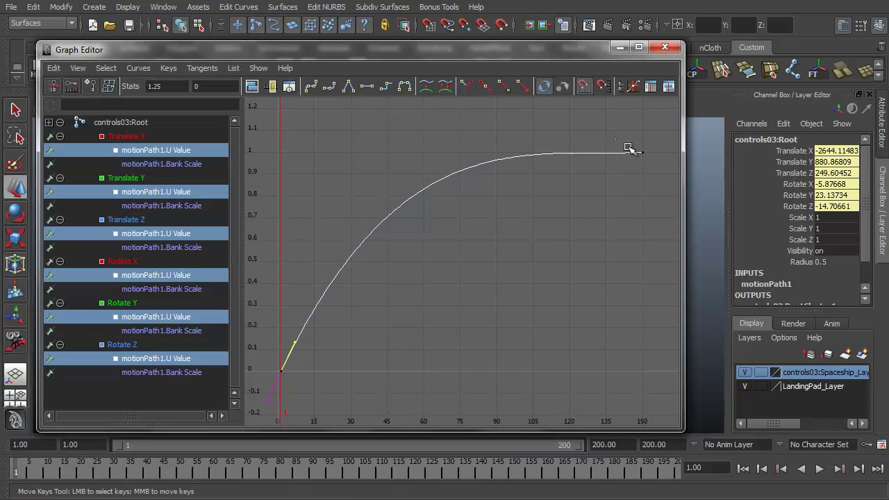
drag(631, 148, 656, 187)
alt+right_drag(512, 201, 476, 322)
alt+middle_drag(476, 322, 512, 313)
alt+right_drag(512, 314, 494, 304)
alt+middle_drag(494, 304, 389, 320)
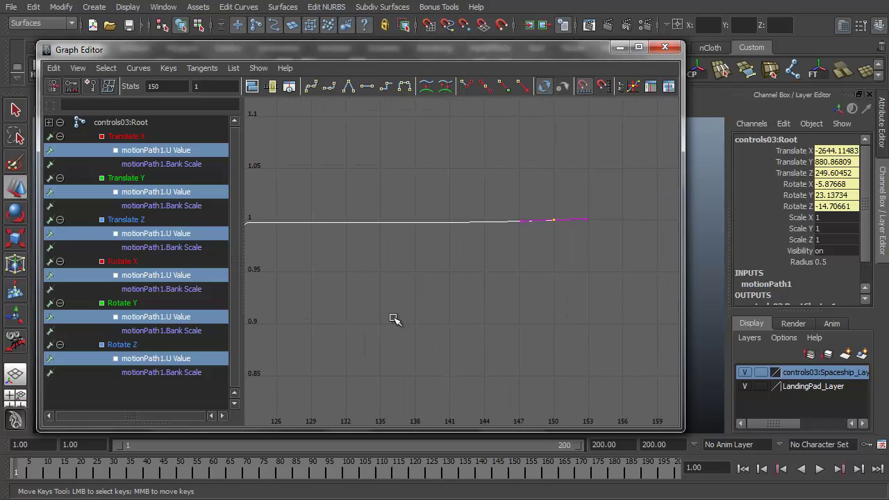
middle_drag(594, 238, 615, 243)
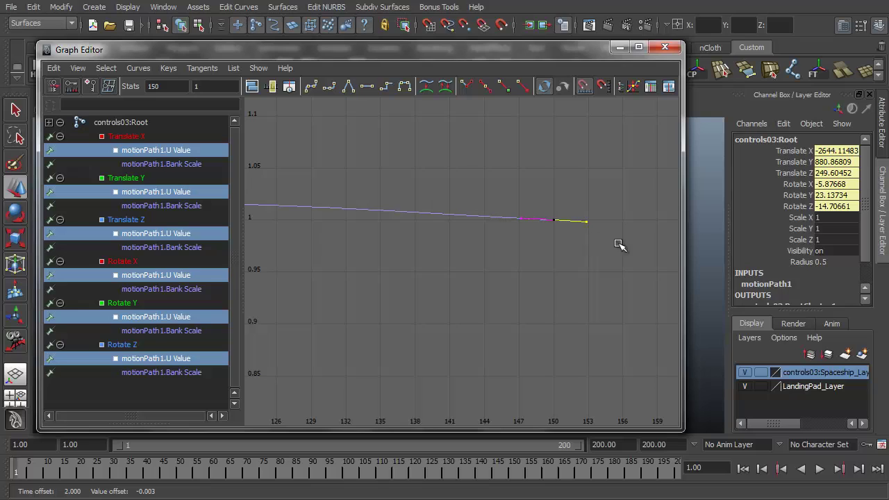
drag(608, 188, 541, 238)
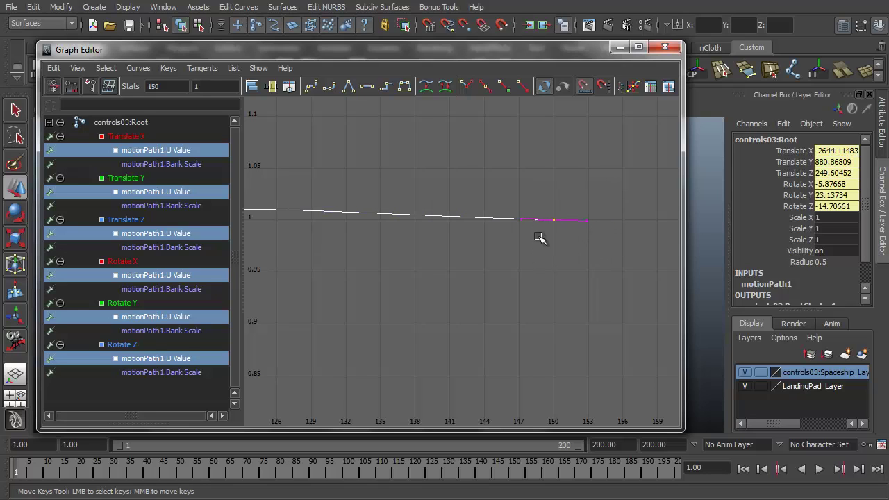
click(368, 88)
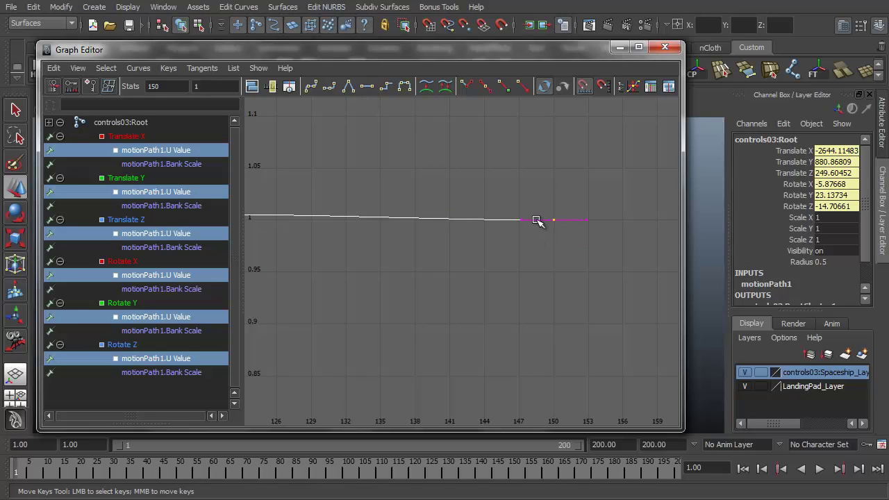
Step: Lower the outgoing tangent of the U Value curve's first key slightly for a more gradual slowdown along the path
alt+middle_drag(398, 286, 526, 286)
alt+right_drag(526, 286, 492, 273)
alt+middle_drag(433, 315, 510, 281)
alt+right_drag(510, 282, 573, 333)
alt+middle_drag(573, 334, 556, 330)
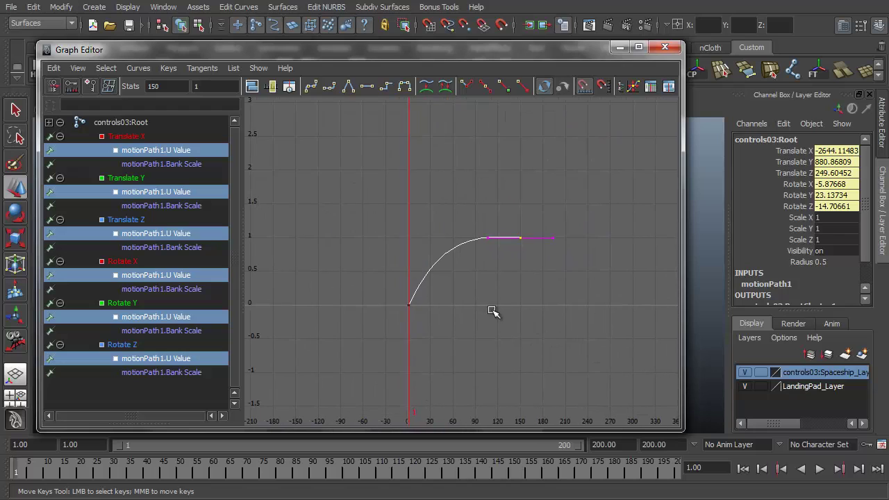
drag(475, 286, 369, 360)
alt+right_drag(351, 337, 438, 324)
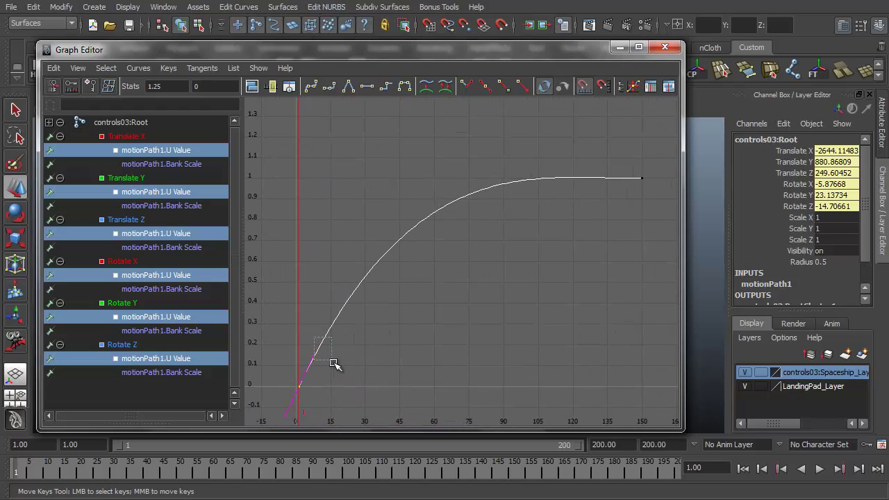
drag(331, 360, 324, 364)
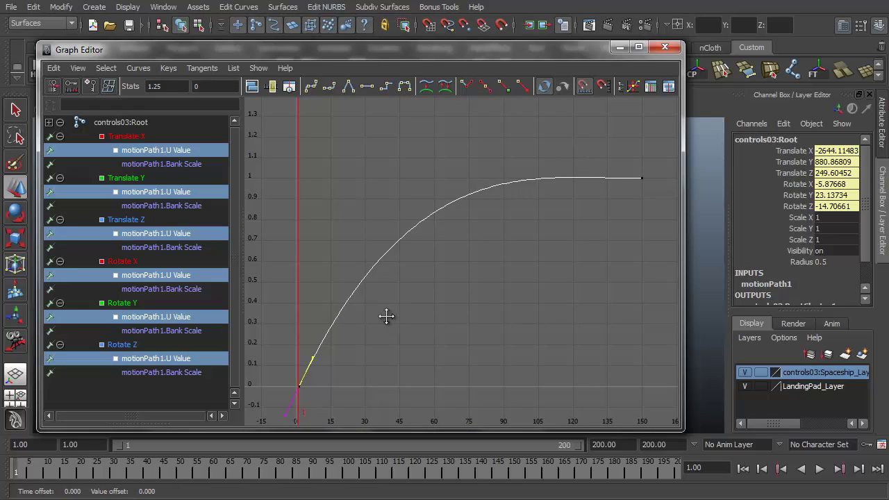
middle_drag(387, 317, 392, 317)
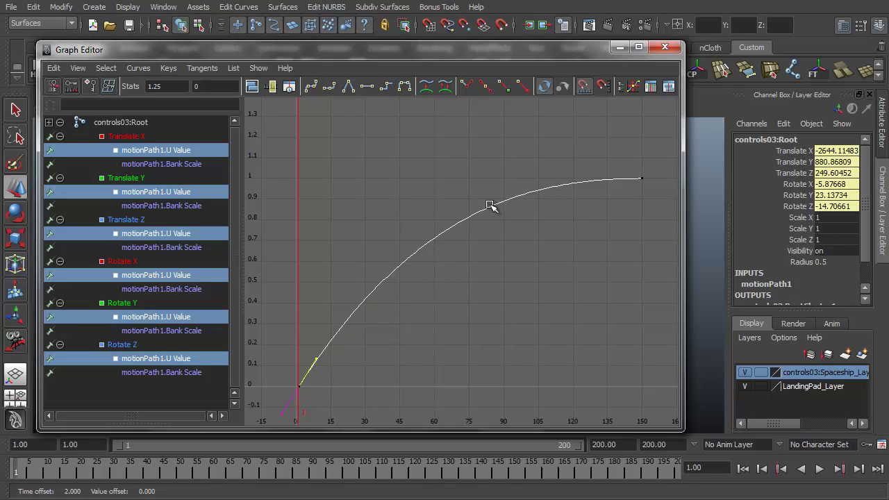
Step: Replay the animation and check the ship's approach and landing on the pad from several angles
click(620, 47)
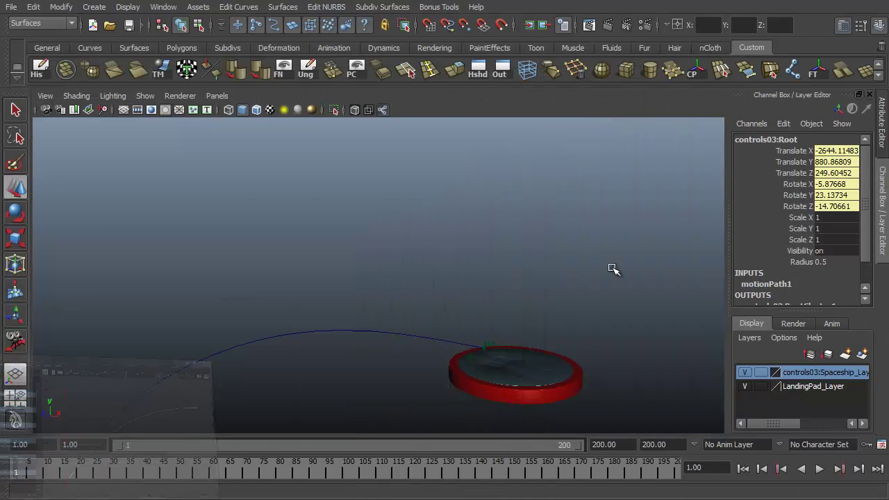
click(820, 469)
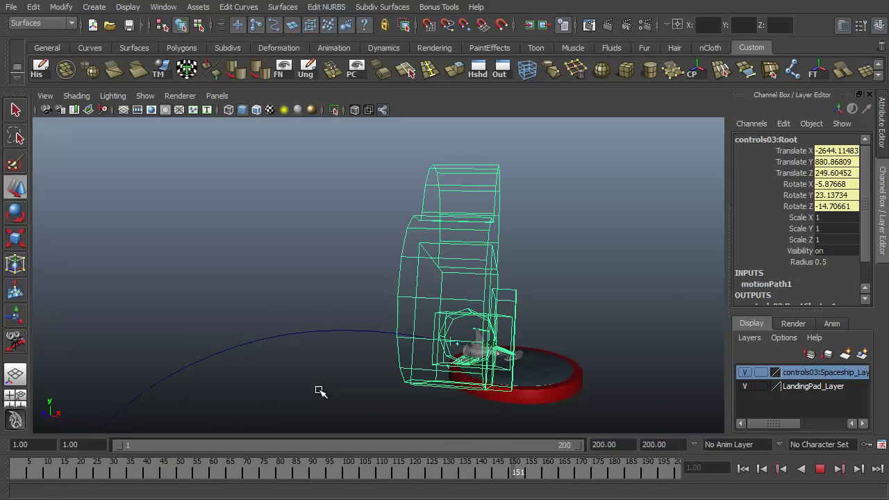
alt+middle_drag(349, 354, 601, 198)
alt+right_drag(601, 198, 593, 276)
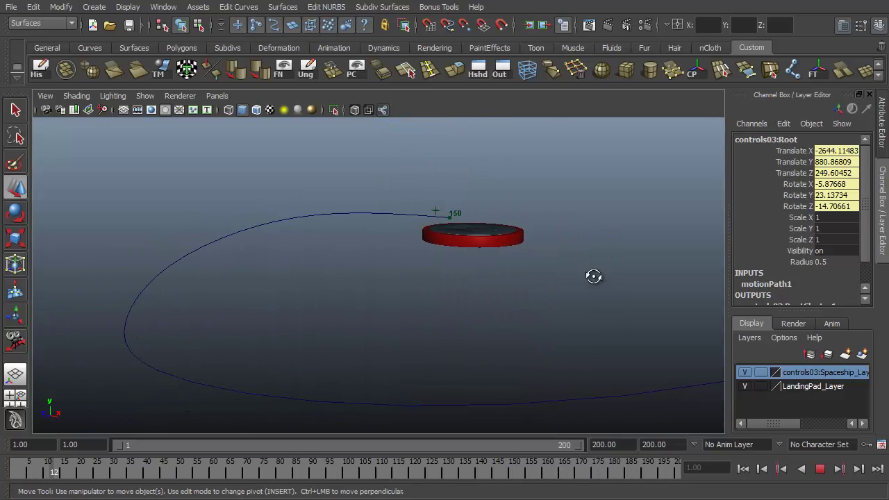
alt+drag(594, 275, 567, 282)
alt+middle_drag(557, 303, 665, 261)
alt+right_drag(663, 261, 592, 259)
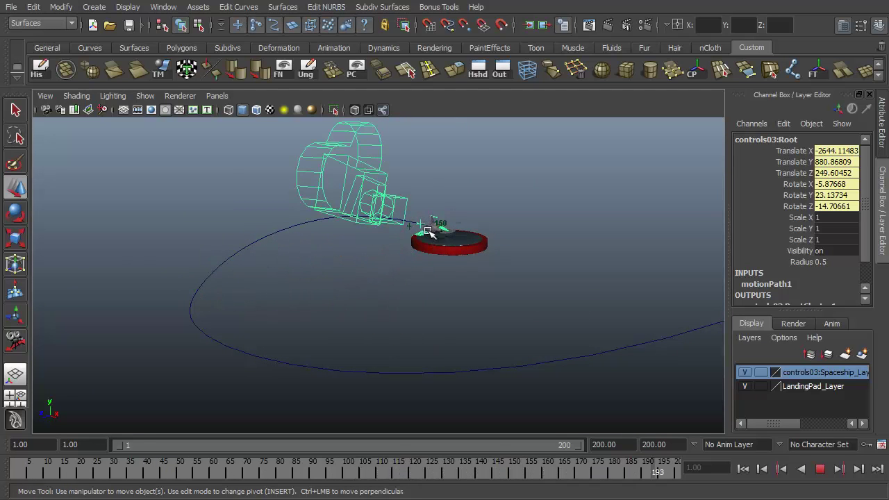
alt+drag(447, 260, 392, 285)
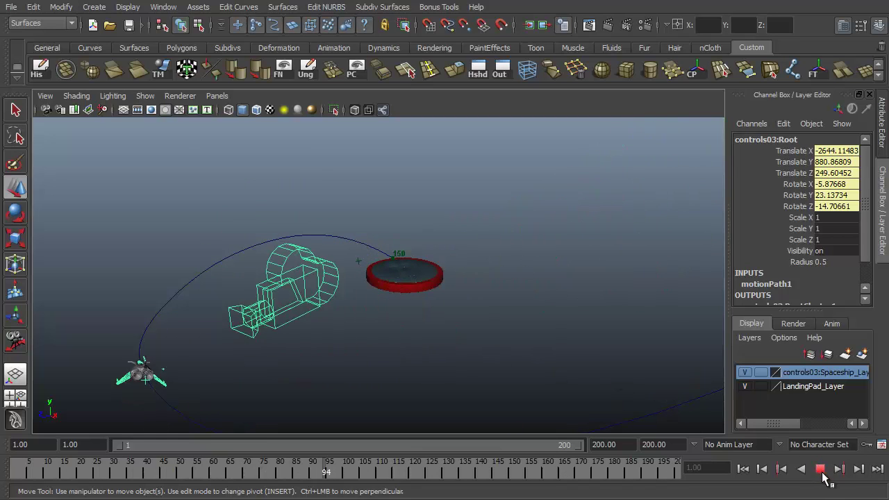
Step: Stop playback at frame 115 and inspect the ship's banking in the final turn before the pad
click(822, 471)
alt+drag(535, 371, 408, 358)
alt+right_drag(407, 358, 619, 358)
alt+middle_drag(619, 361, 379, 383)
alt+drag(384, 381, 358, 366)
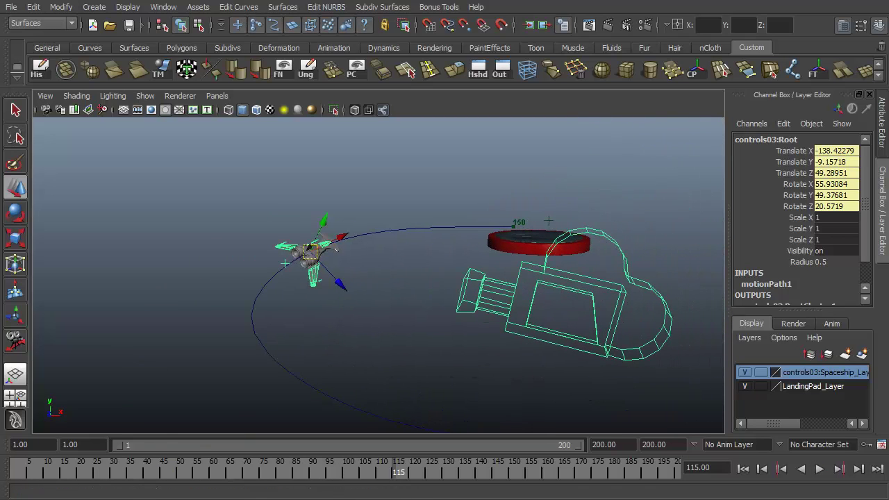
Step: Select the motion path's Bank Scale curves under all translate and rotate channels and show their keys with surrounding frames
key(alt+Tab)
click(160, 164)
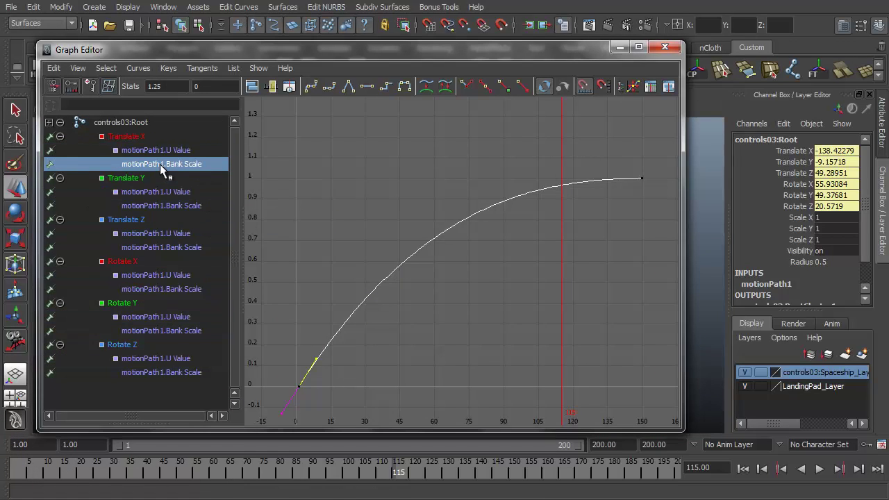
ctrl+click(184, 206)
ctrl+click(182, 248)
ctrl+click(189, 289)
ctrl+click(184, 331)
ctrl+click(184, 372)
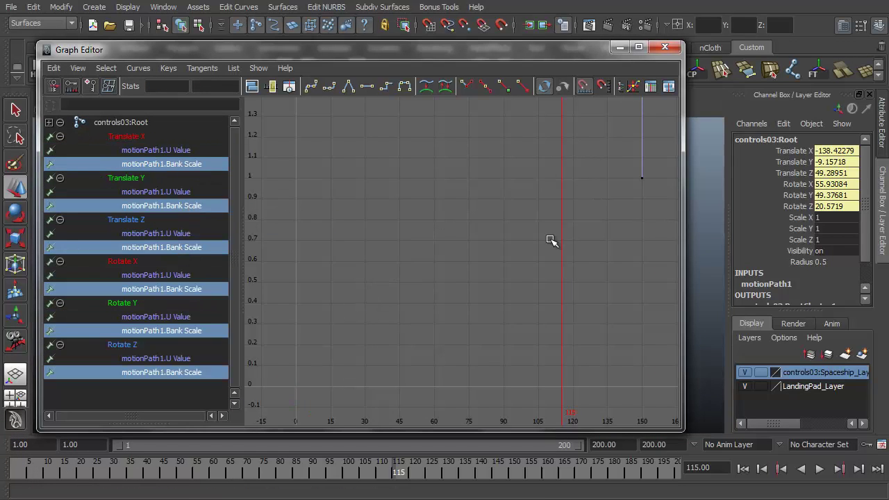
key(f)
alt+middle_drag(505, 336, 558, 327)
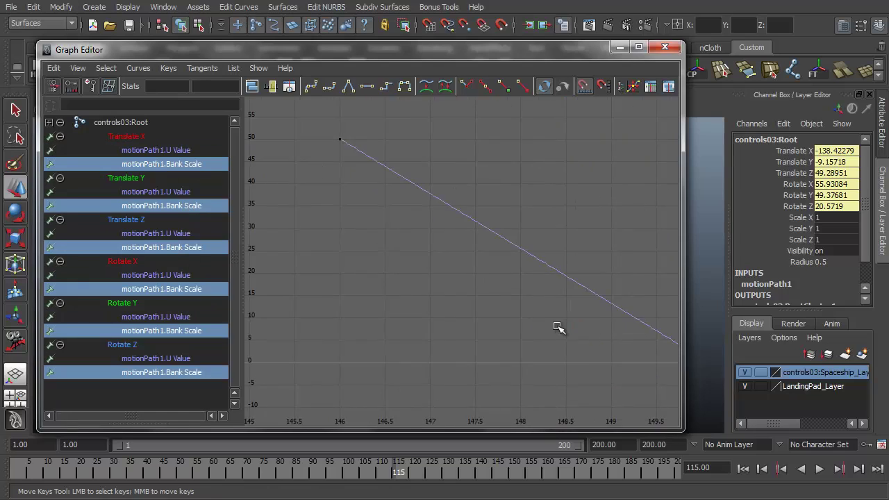
alt+right_drag(558, 327, 500, 314)
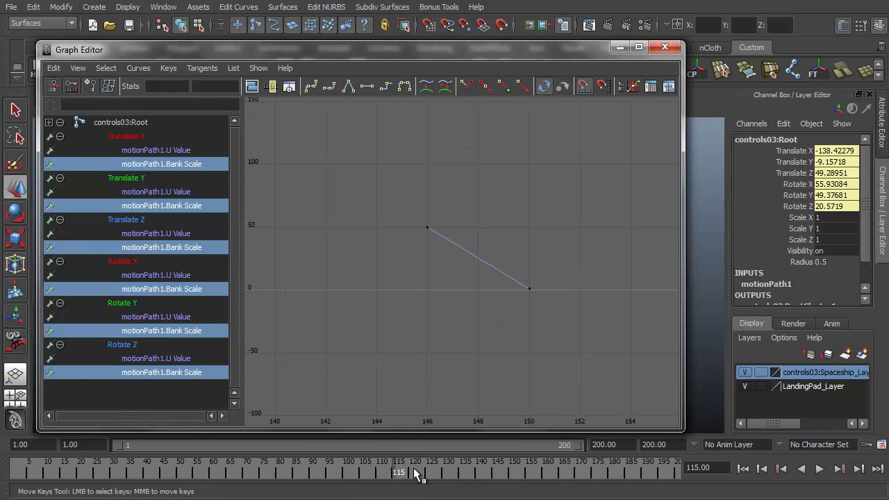
alt+middle_drag(487, 294, 548, 294)
scroll(526, 298, down, 4)
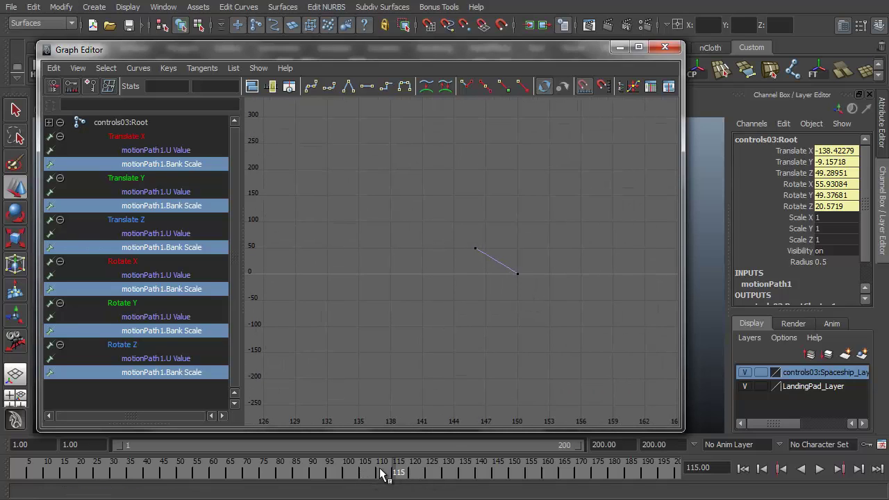
Step: Move the first key of the selected Bank Scale curves to frame 115 and put the curve editor away
drag(460, 223, 483, 256)
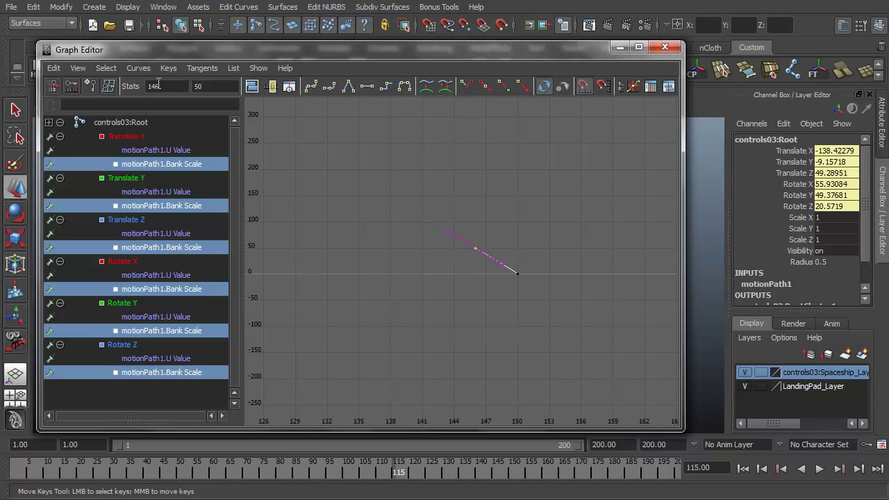
shift+middle_drag(478, 291, 321, 282)
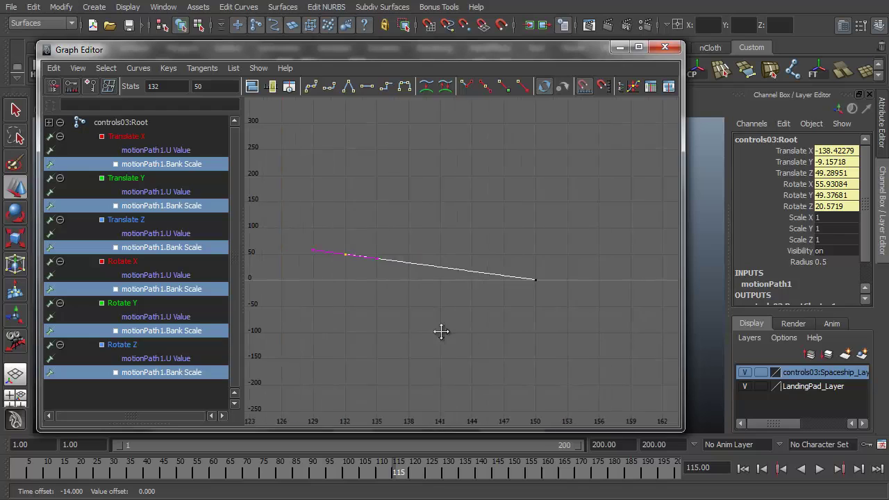
alt+middle_drag(441, 332, 617, 358)
alt+right_drag(618, 358, 474, 325)
shift+middle_drag(528, 328, 489, 349)
text(1)
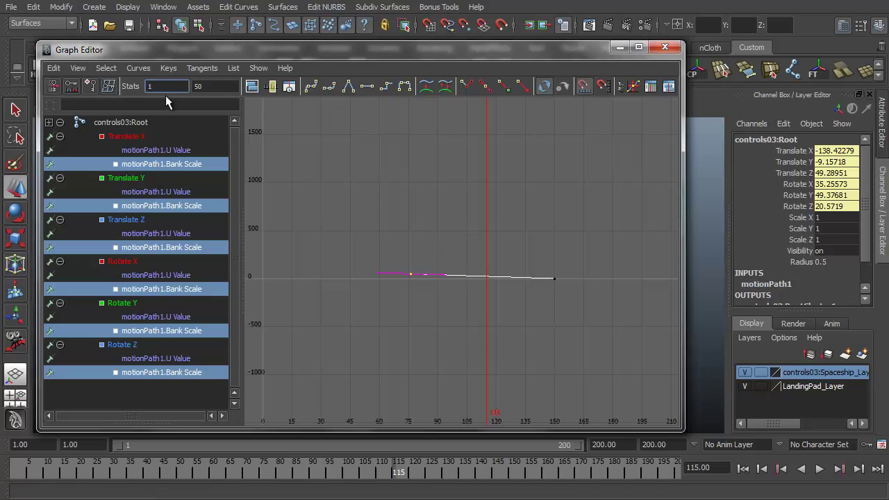
text(15)
key(Return)
scroll(425, 343, up, 3)
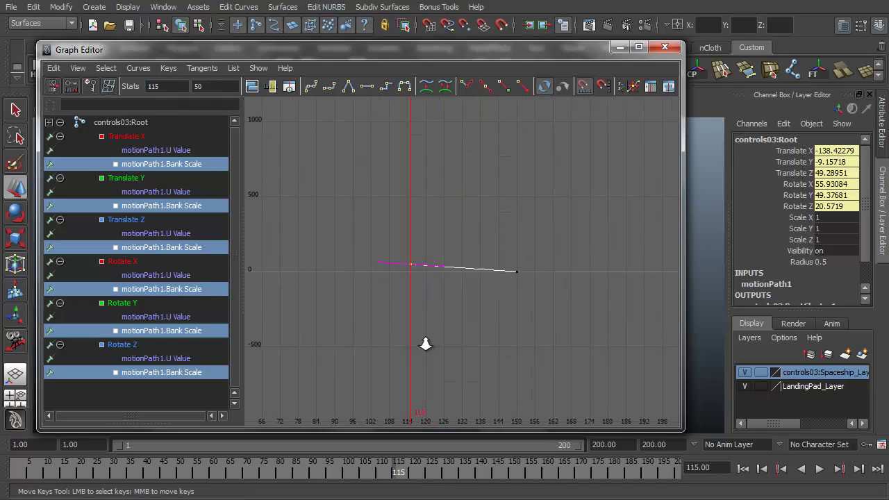
alt+right_drag(425, 344, 427, 292)
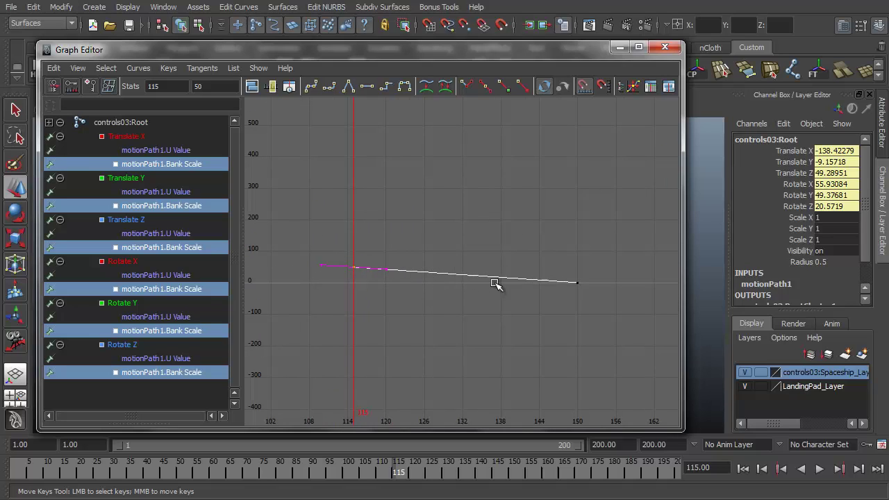
click(619, 49)
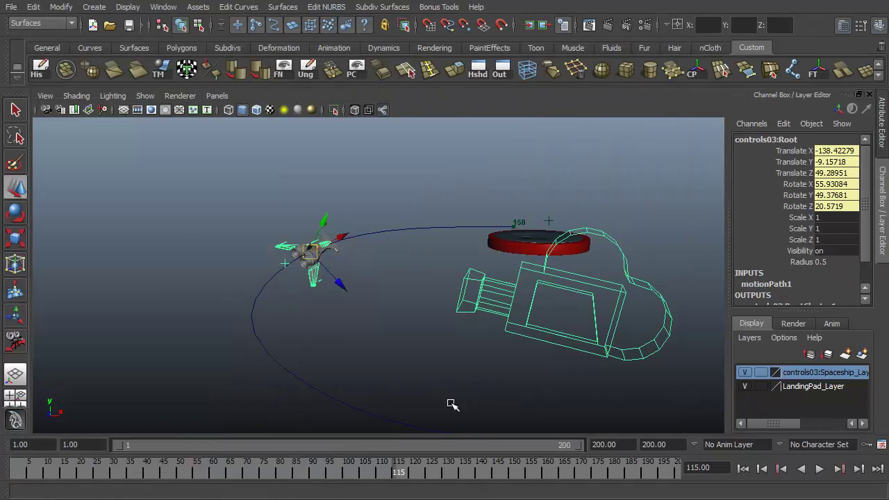
Step: Replay and scrub the animation to check the ship's banking through the final turn, and return to frame 1
click(820, 469)
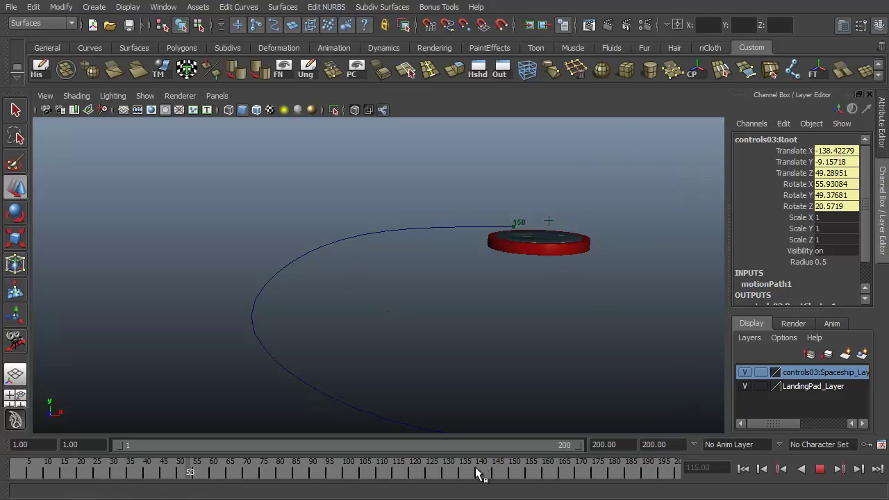
click(432, 472)
drag(432, 472, 339, 497)
click(822, 473)
click(747, 474)
Step: Frame the whole flight path from the side and select camera1 beside the ship at the path's start
alt+drag(483, 319, 524, 328)
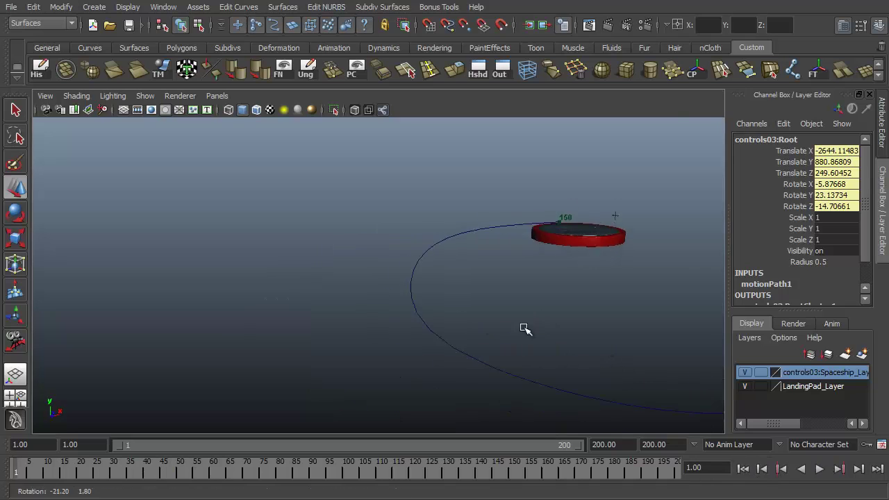
alt+right_drag(524, 328, 313, 298)
alt+middle_drag(424, 287, 429, 284)
alt+drag(429, 283, 314, 318)
alt+middle_drag(470, 287, 610, 359)
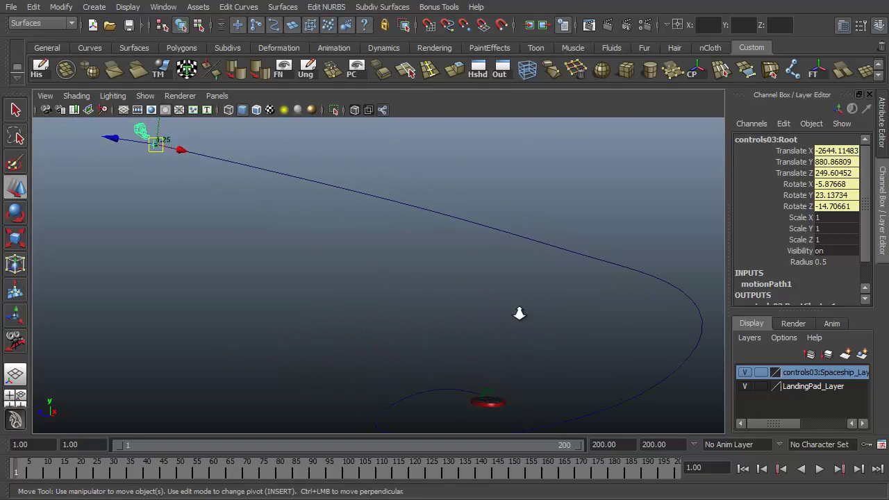
alt+drag(497, 314, 526, 310)
mouse_move(527, 310)
alt+middle_down()
mouse_move(555, 322)
mouse_move(533, 295)
alt+middle_up()
alt+drag(529, 292, 545, 298)
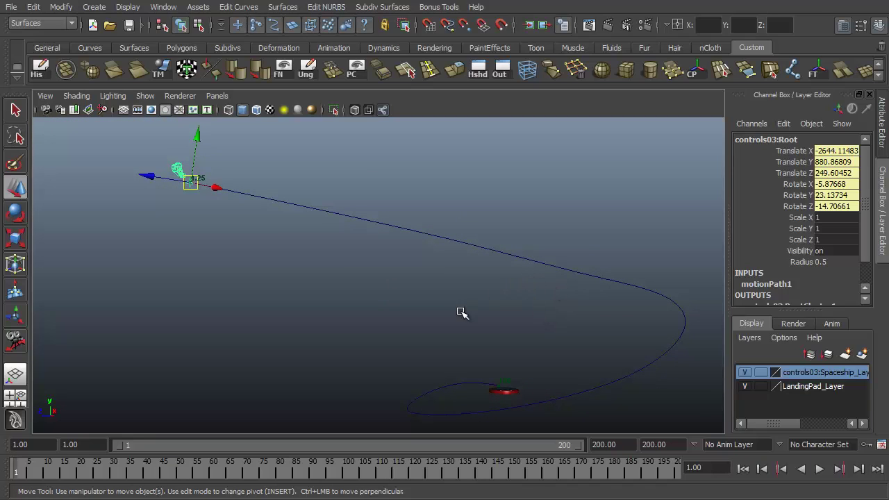
click(178, 168)
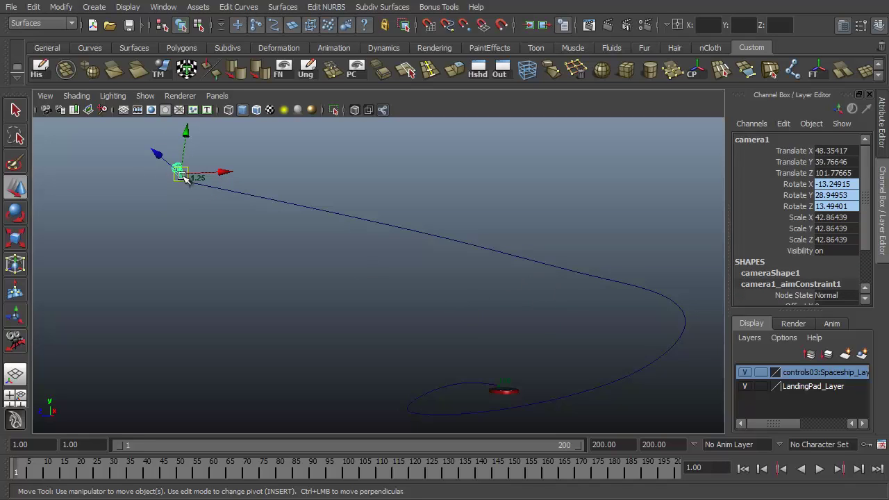